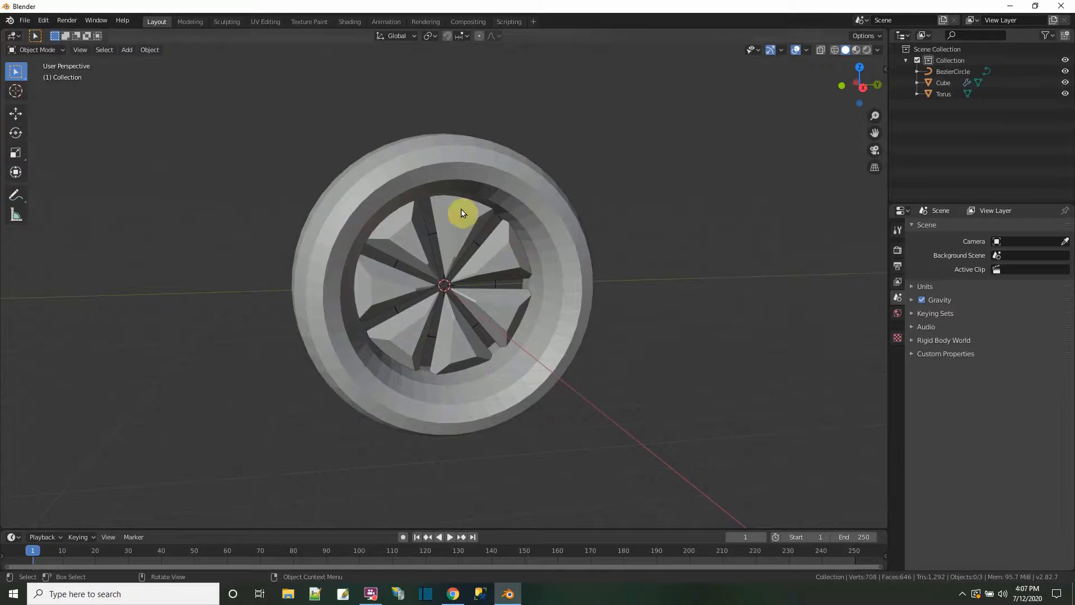
# Start a new General file, discarding the changes to the finished wheel scene
pyautogui.click(24, 20)
pyautogui.moveTo(42, 36)
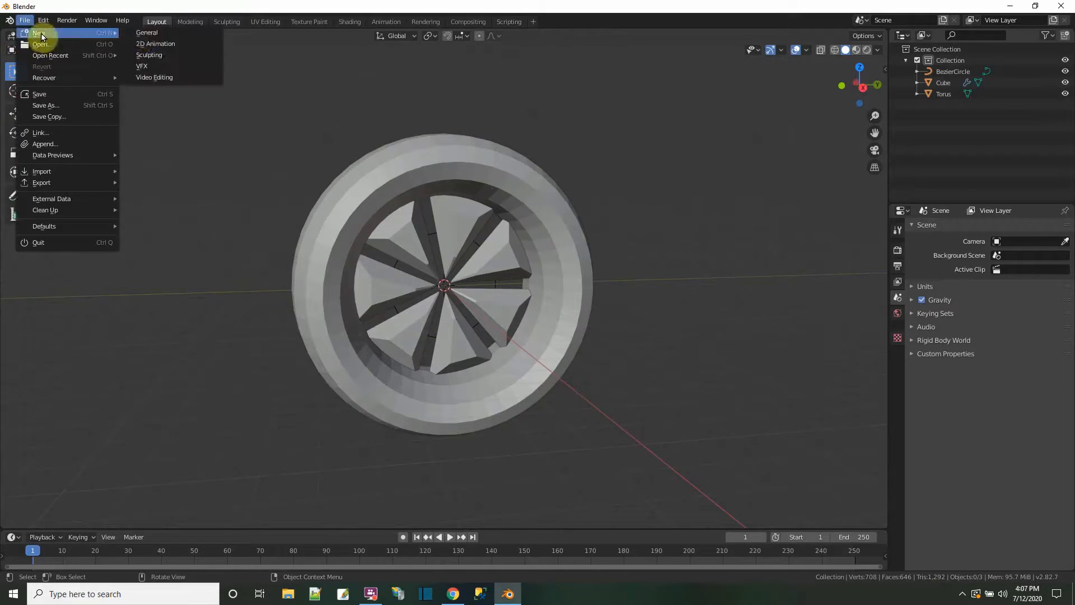
pyautogui.click(144, 34)
pyautogui.click(561, 312)
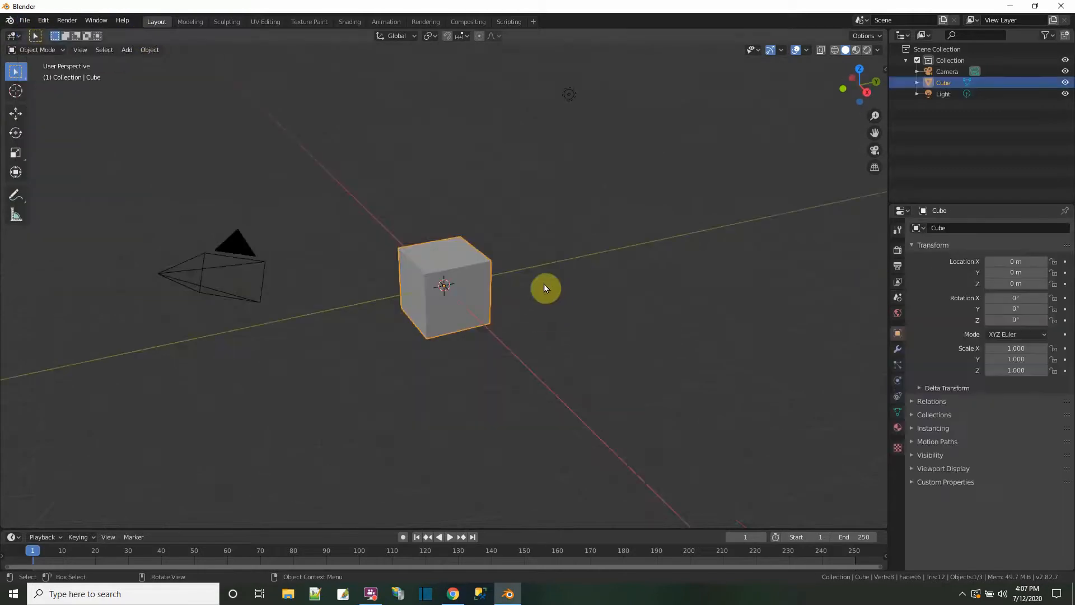
# Delete the default camera and light from the scene, and select the cube
pyautogui.click(947, 71)
pyautogui.keyDown('ctrl'); pyautogui.click(940, 94); pyautogui.keyUp('ctrl')
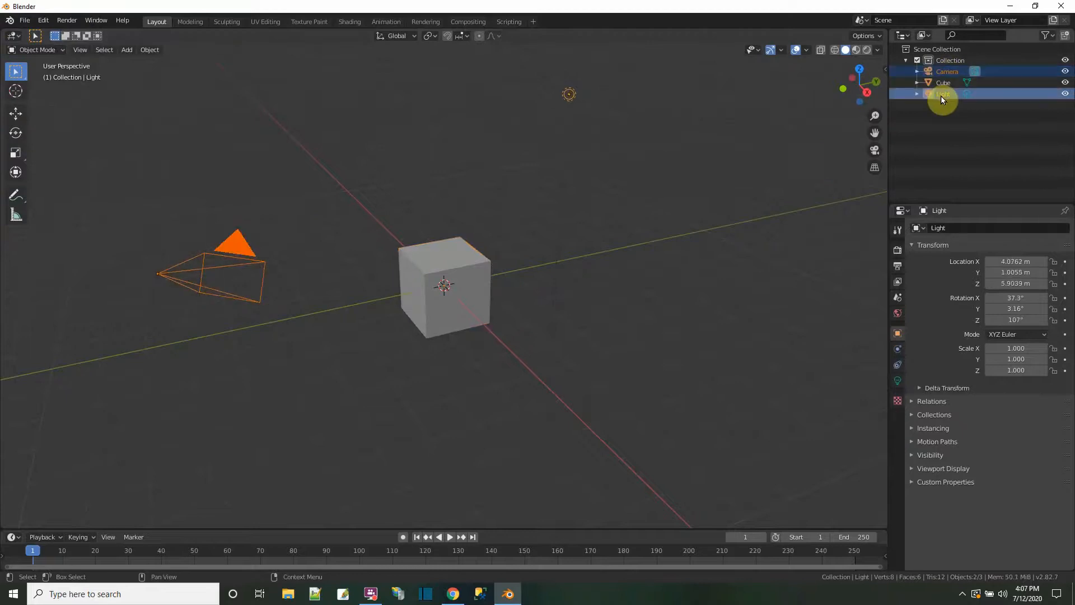
pyautogui.rightClick(941, 96)
pyautogui.click(941, 95)
pyautogui.click(938, 72)
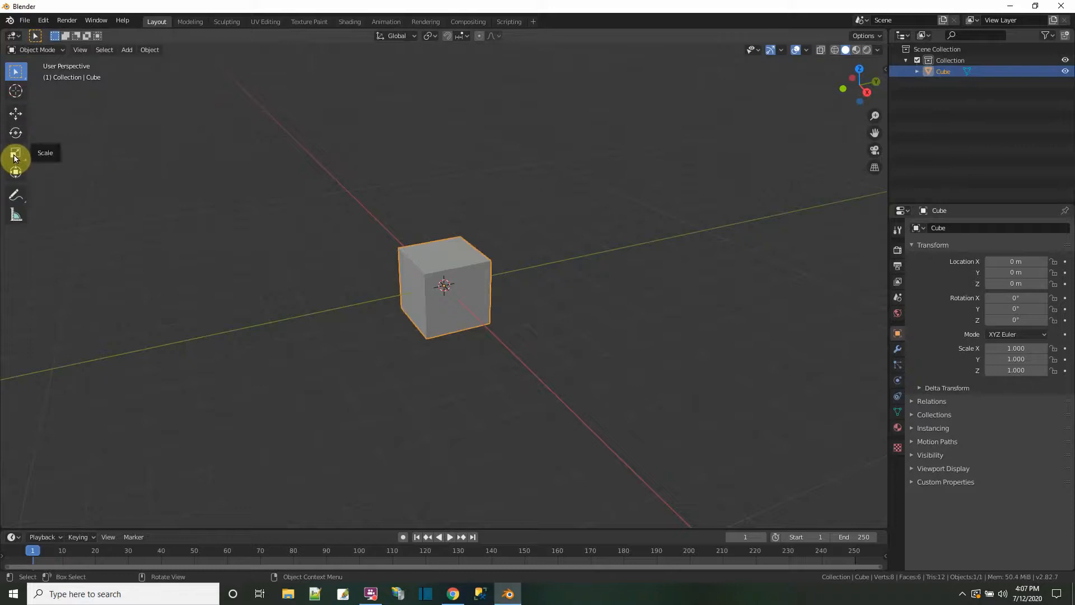
# Enter Edit Mode on the cube and add a single centred loop cut across its X axis
pyautogui.click(31, 52)
pyautogui.click(34, 66)
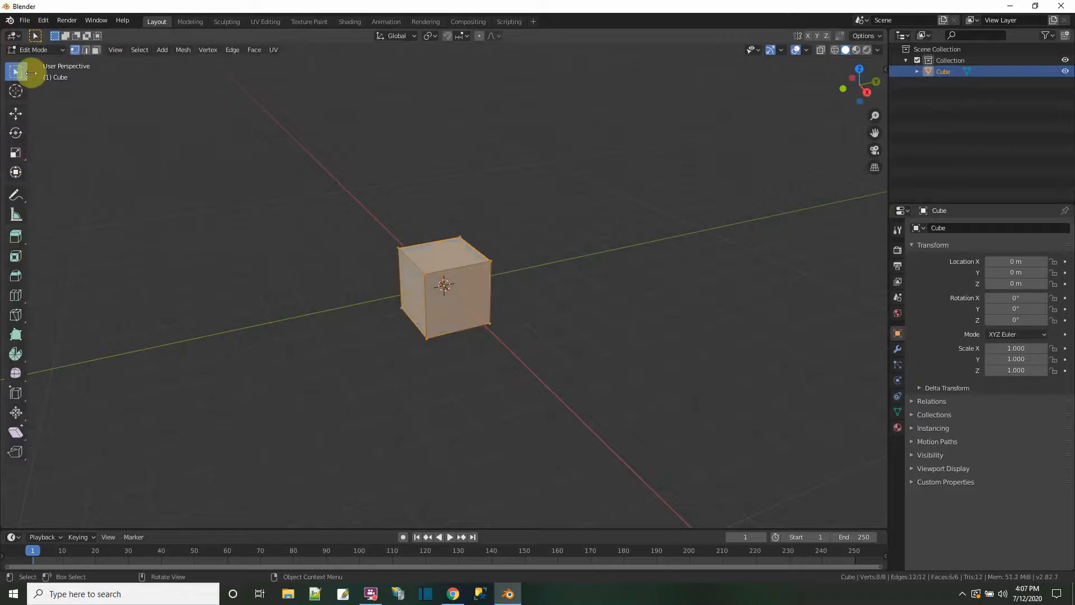
pyautogui.moveTo(322, 338); pyautogui.dragTo(218, 366, button='middle')
pyautogui.click(15, 296)
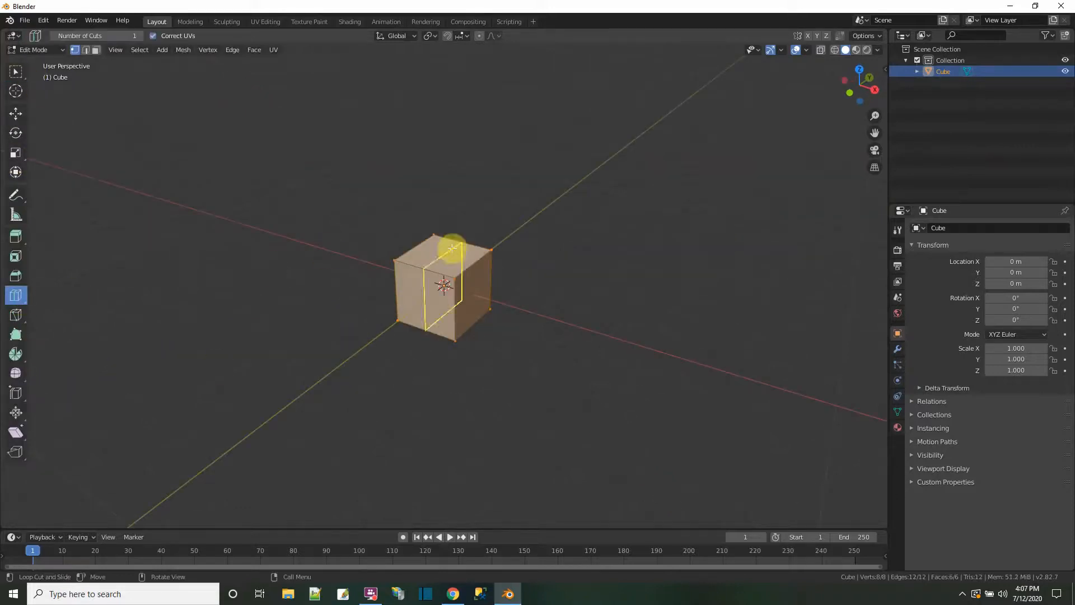
pyautogui.click(443, 251)
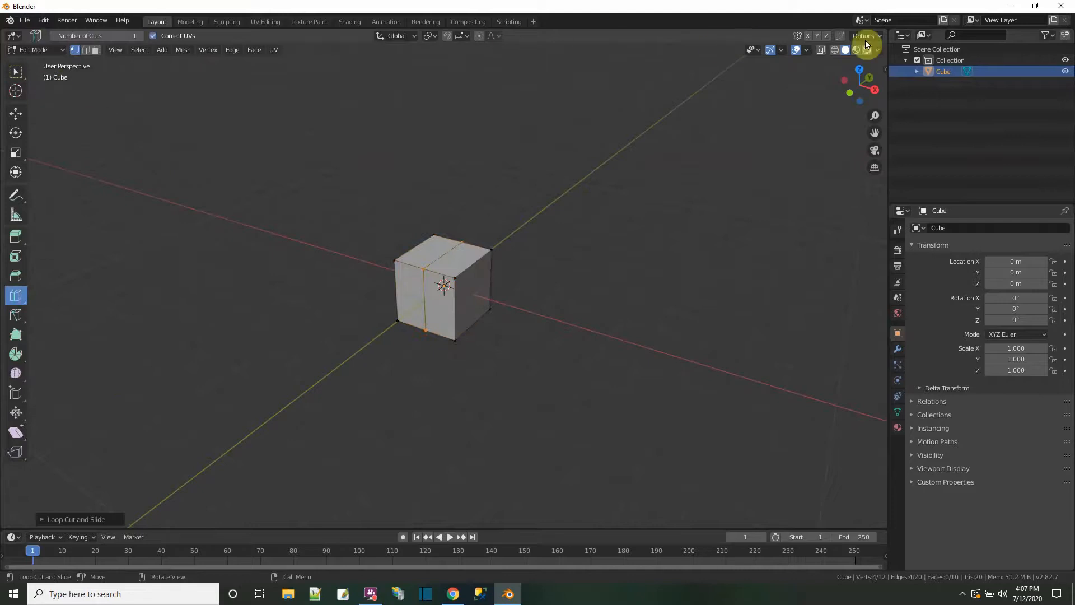
# Turn on X-ray display in the viewport and enable the Screencast Keys overlay
pyautogui.click(821, 49)
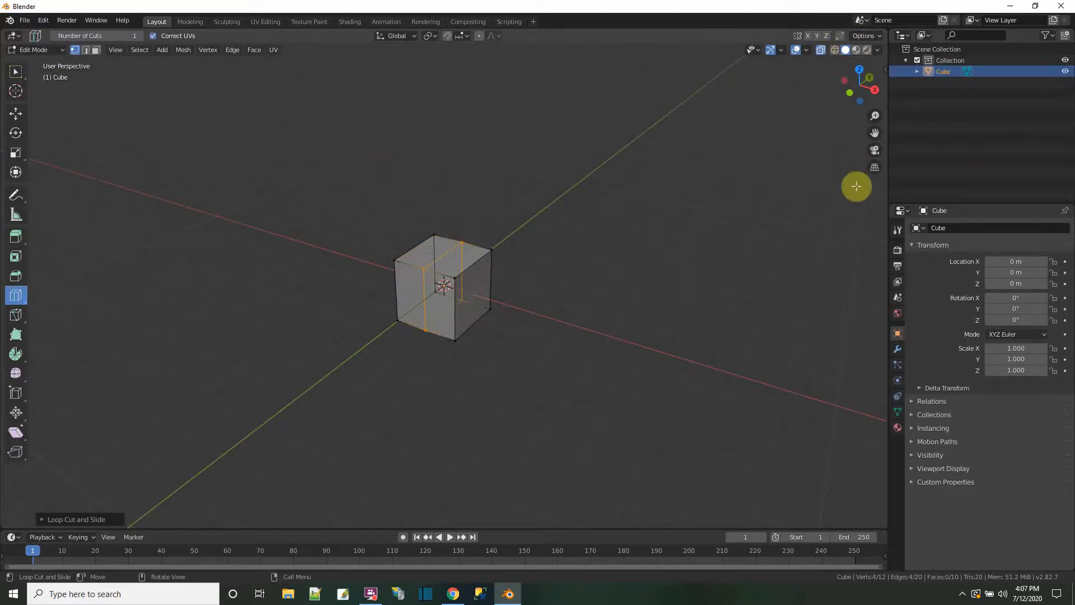
pyautogui.press('n')
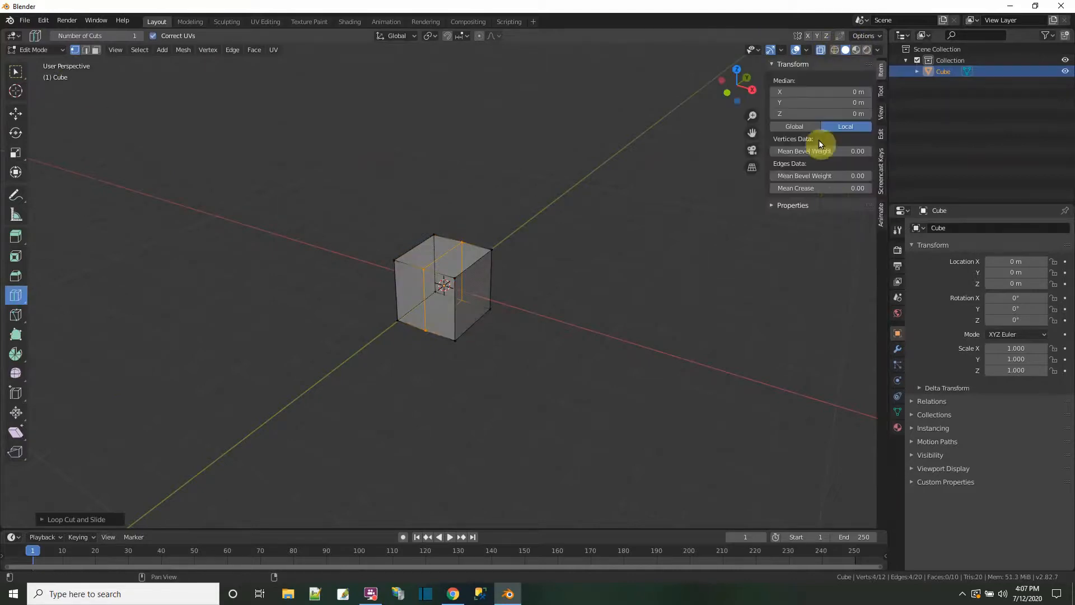
pyautogui.click(881, 169)
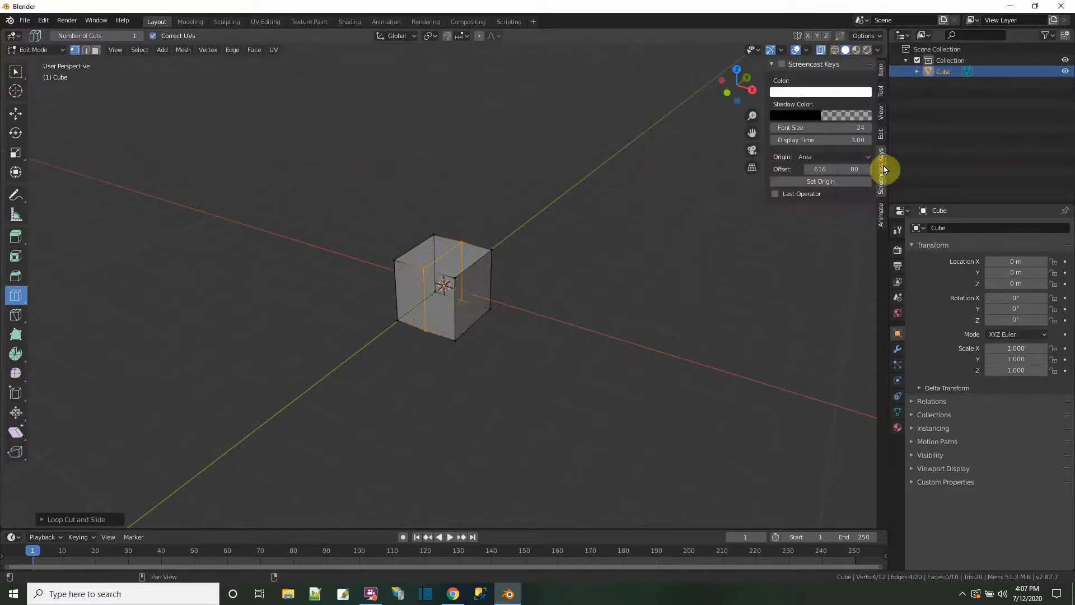
pyautogui.click(781, 64)
pyautogui.press('n')
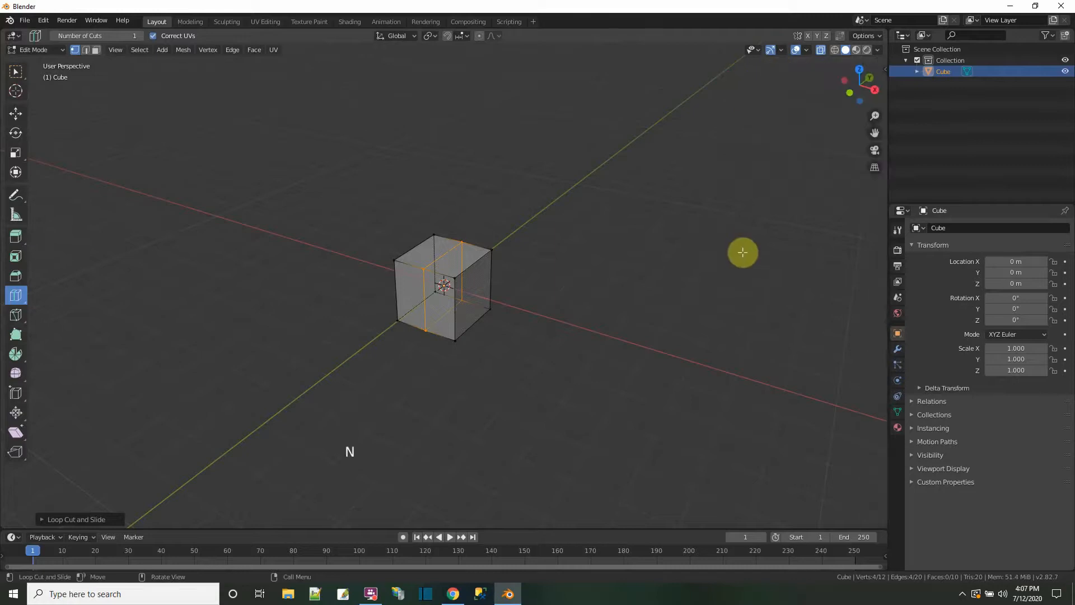
# Box-select the four outer vertices on the cube's negative X side and delete them, keeping only the positive X half
pyautogui.click(10, 72)
pyautogui.moveTo(309, 353); pyautogui.dragTo(343, 353, button='middle')
pyautogui.moveTo(388, 212); pyautogui.dragTo(426, 348)
pyautogui.press('x')
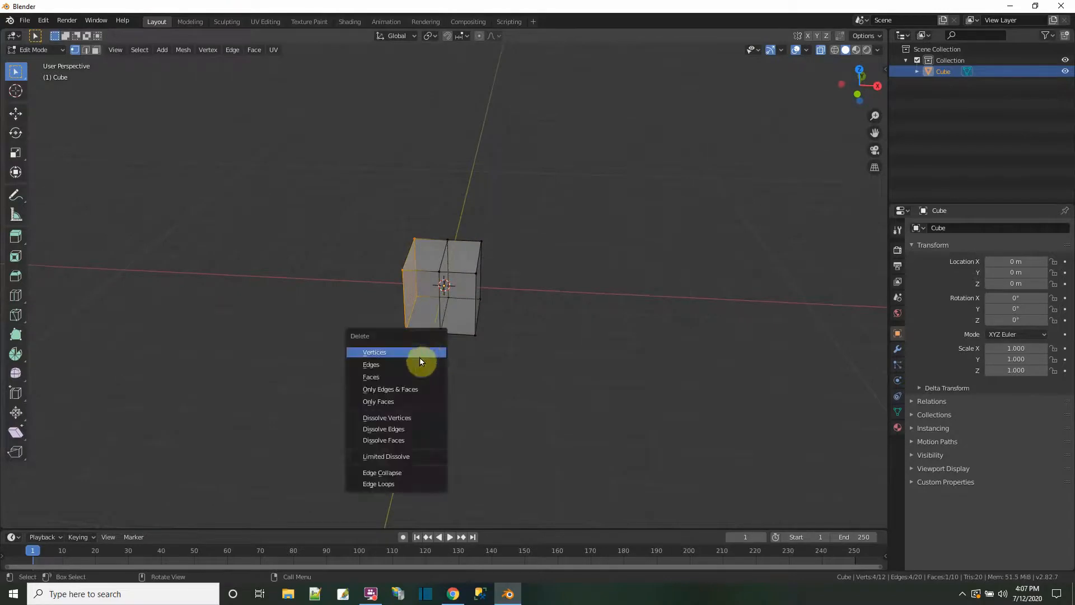
pyautogui.click(420, 354)
# Select the four vertices on the open side of the half cube and scale them uniformly to nearly twice their size in Right Orthographic view
pyautogui.moveTo(537, 372); pyautogui.dragTo(536, 344, button='middle')
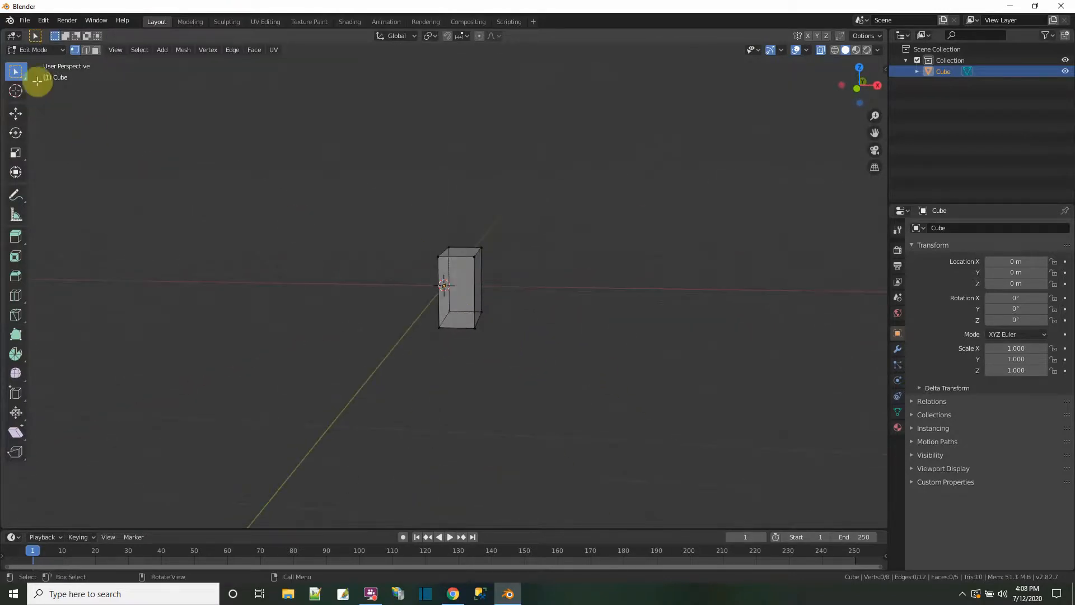
pyautogui.moveTo(401, 224); pyautogui.dragTo(457, 355)
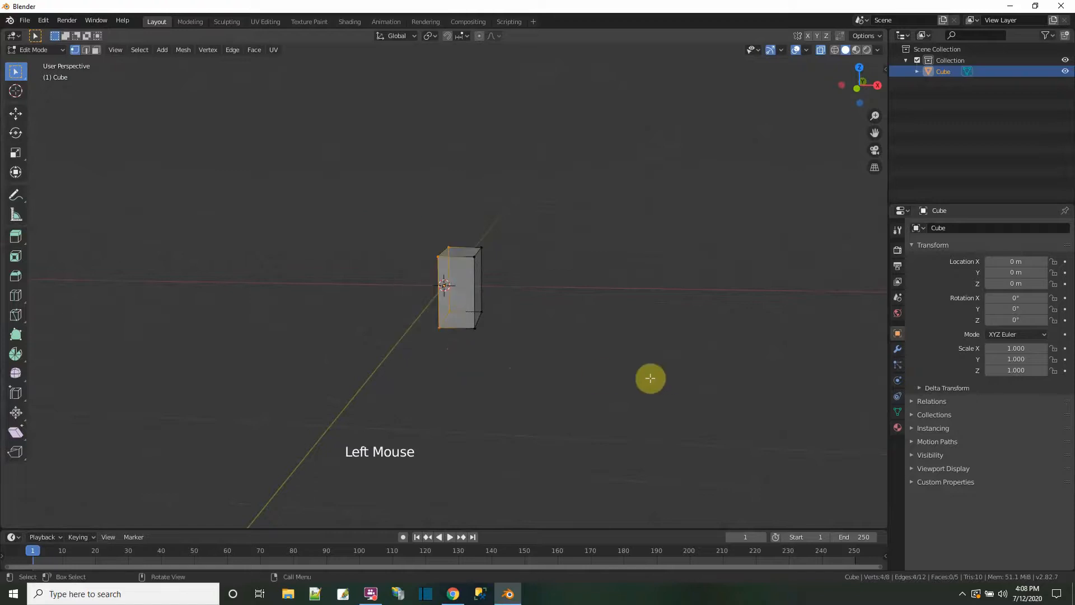
pyautogui.moveTo(650, 377); pyautogui.dragTo(587, 380, button='middle')
pyautogui.click(866, 88)
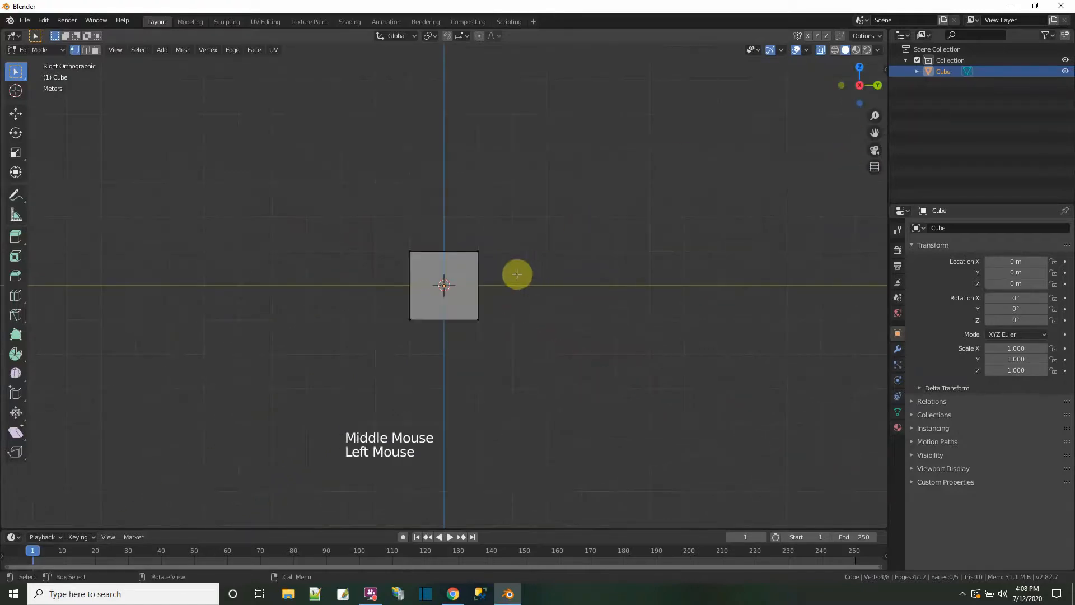
pyautogui.press('s')
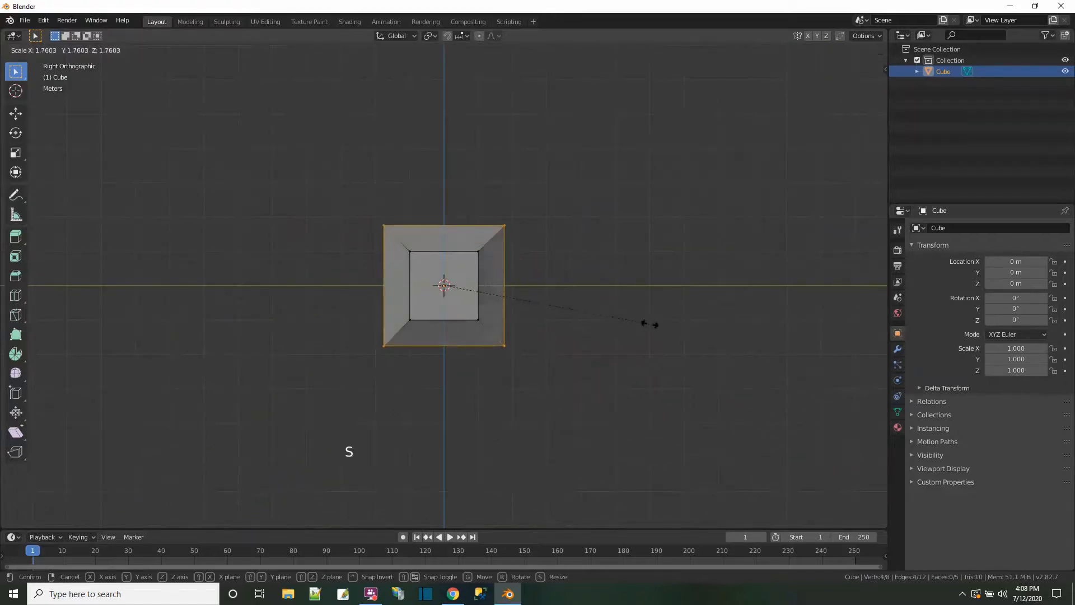
pyautogui.click(661, 326)
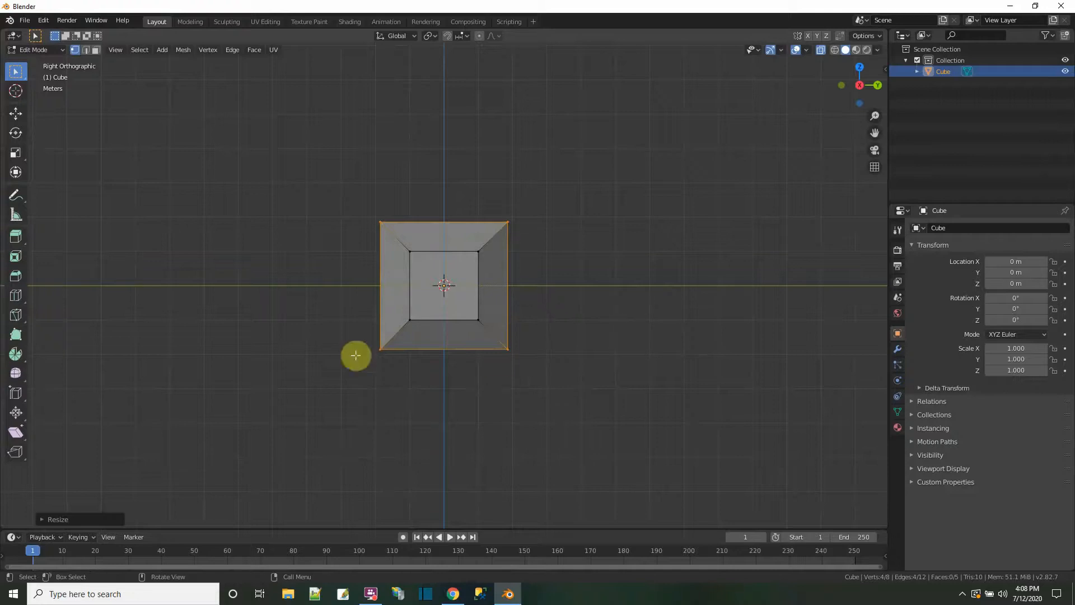
# Select the four lower vertices and scale them inward along Y to roughly a quarter of their width, tapering the spoke
pyautogui.moveTo(335, 301); pyautogui.dragTo(574, 384)
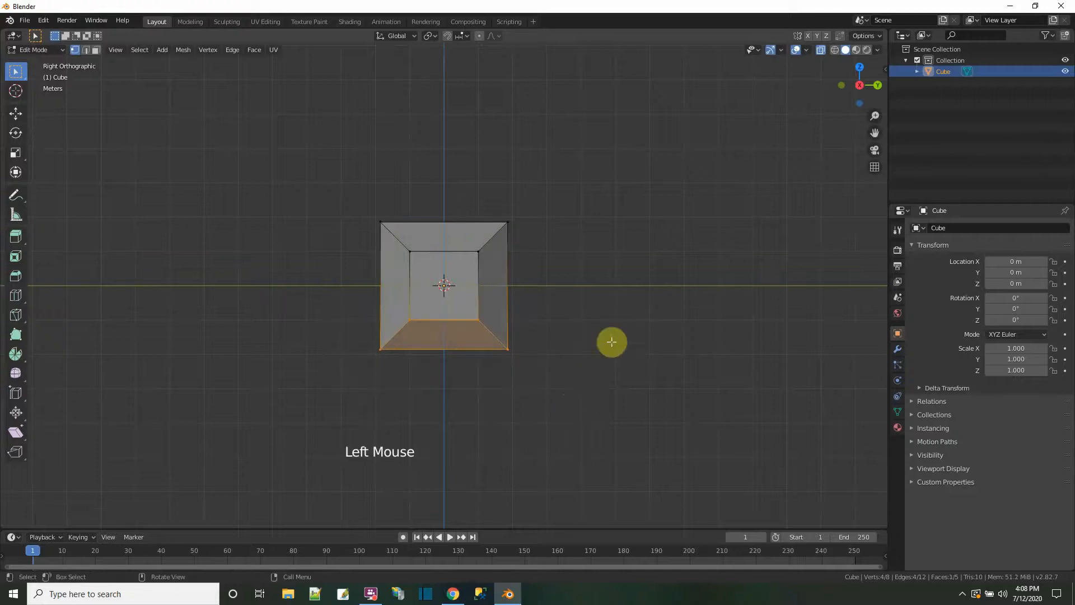
pyautogui.press('s')
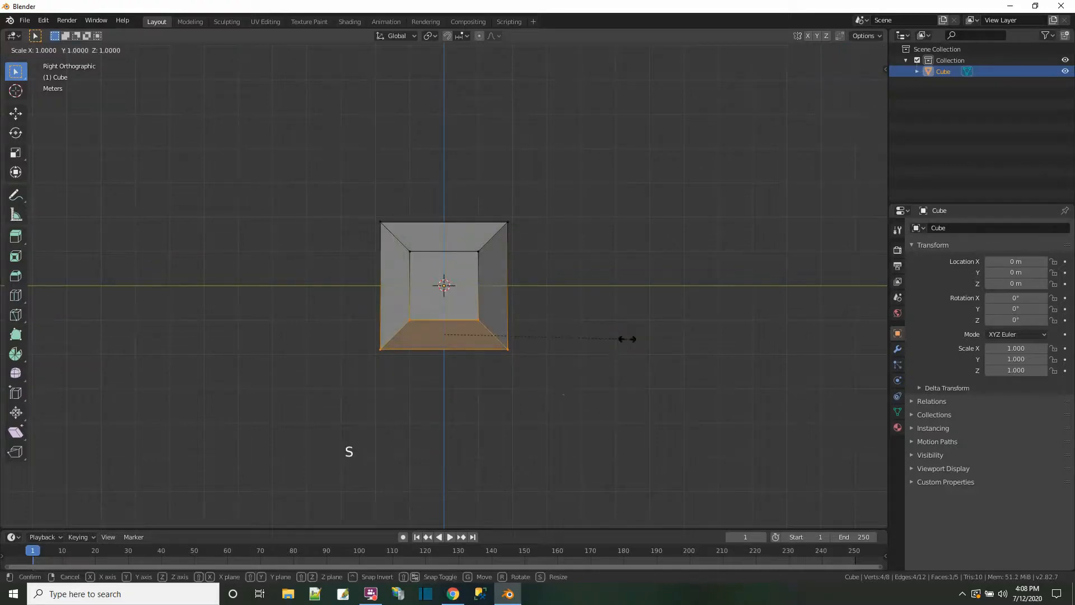
pyautogui.press('y')
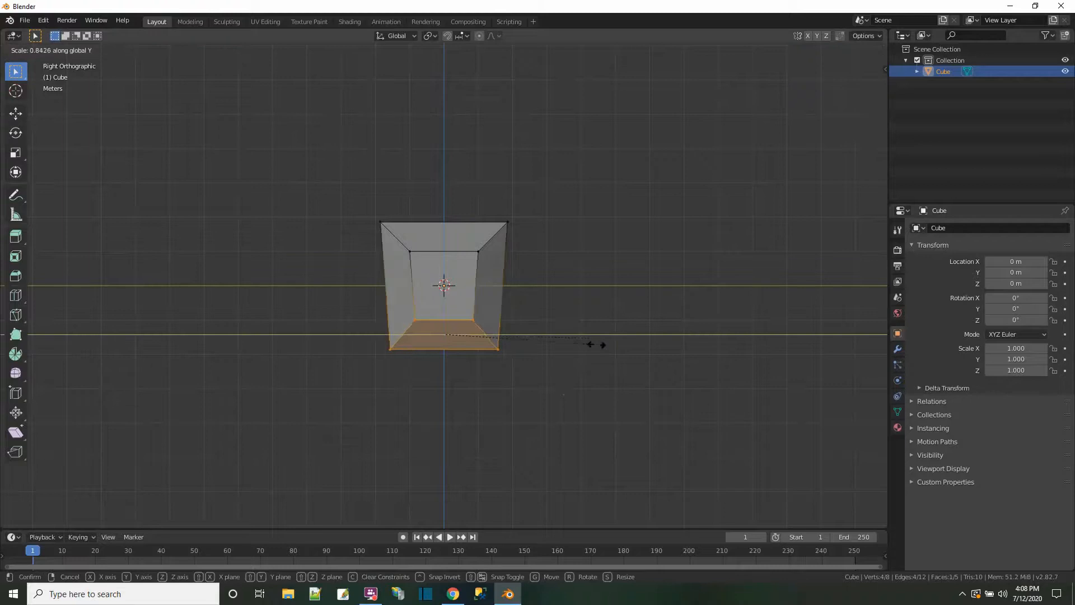
pyautogui.click(491, 355)
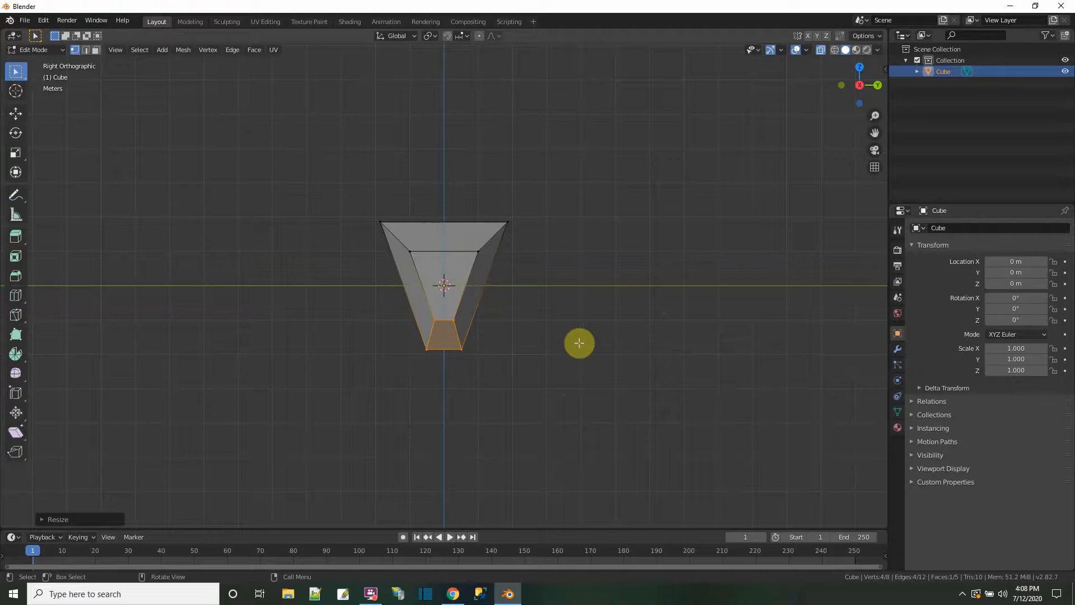
# Select the whole mesh and stretch it along Z by a factor of about 1.6
pyautogui.press('a')
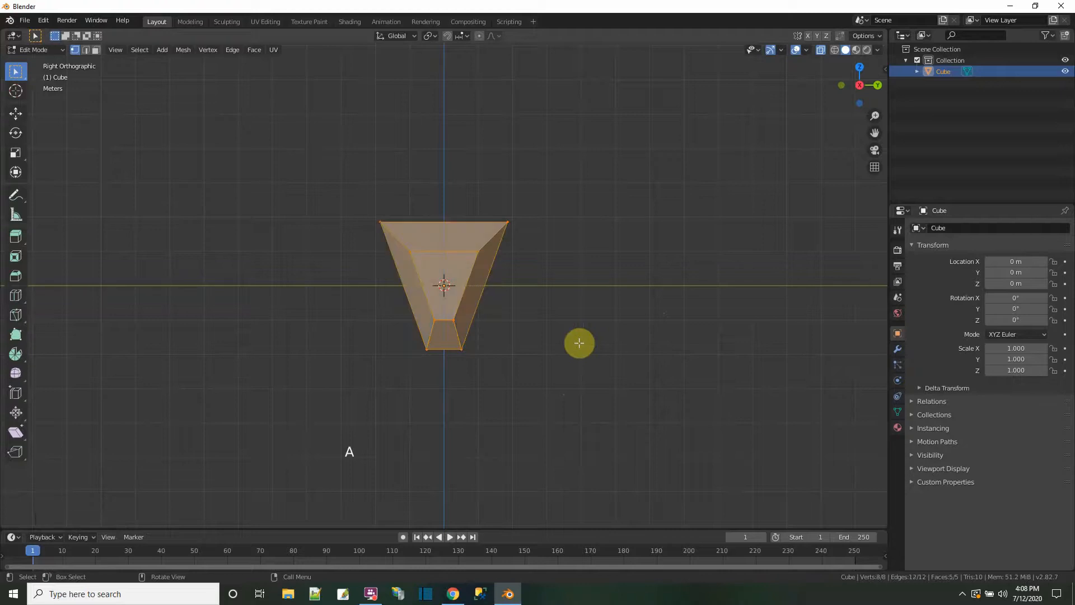
pyautogui.press('s')
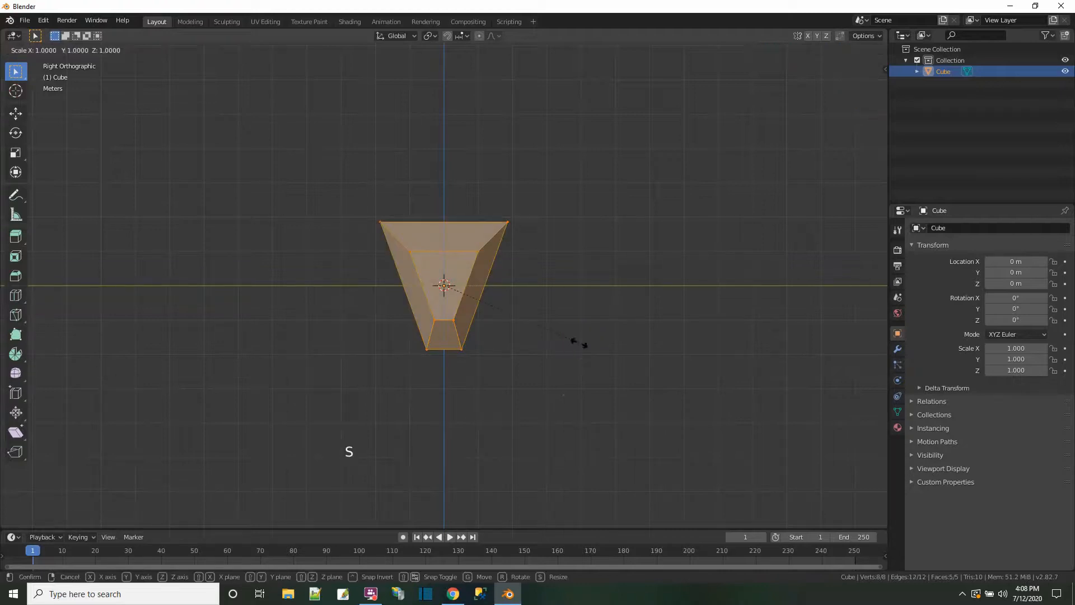
pyautogui.press('z')
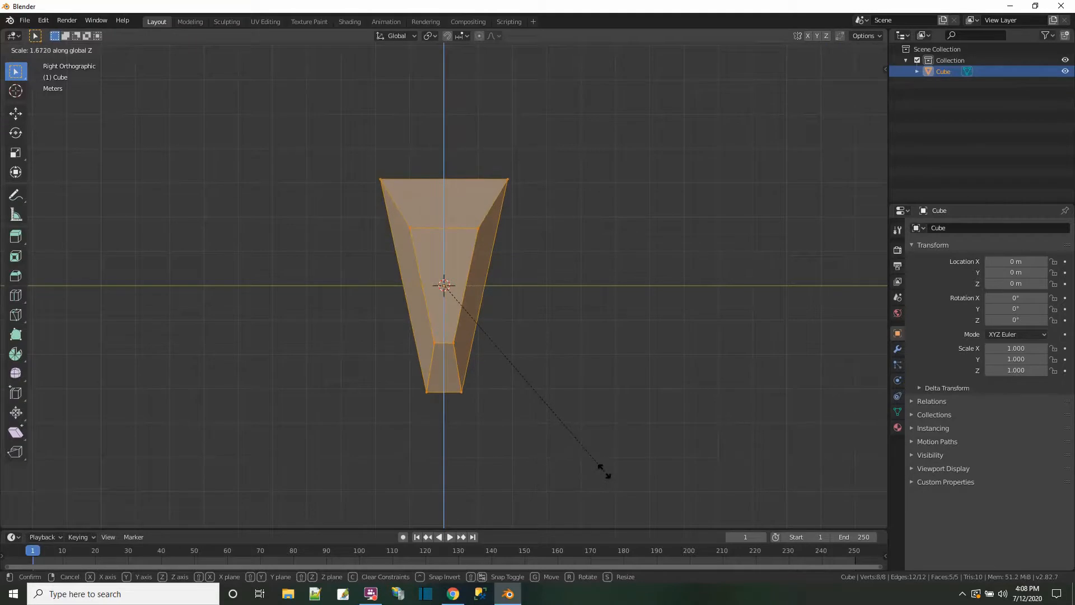
pyautogui.click(600, 465)
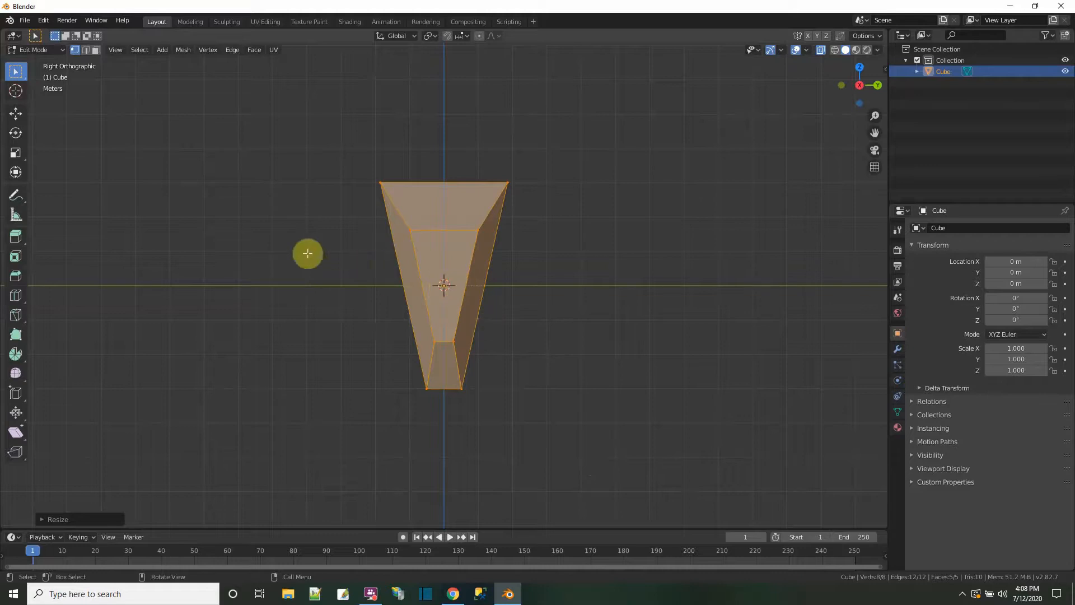
# Return to Object Mode, move the spoke up along Z to about 3.33 m so it sits above the origin, and deselect it
pyautogui.click(53, 50)
pyautogui.click(58, 62)
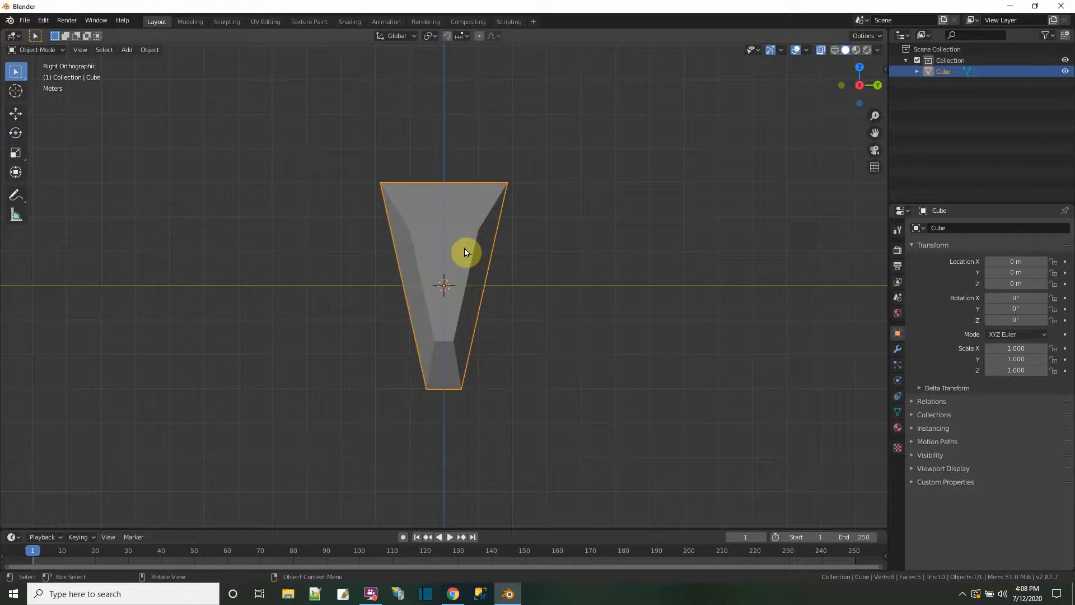
pyautogui.press('g')
pyautogui.press('z')
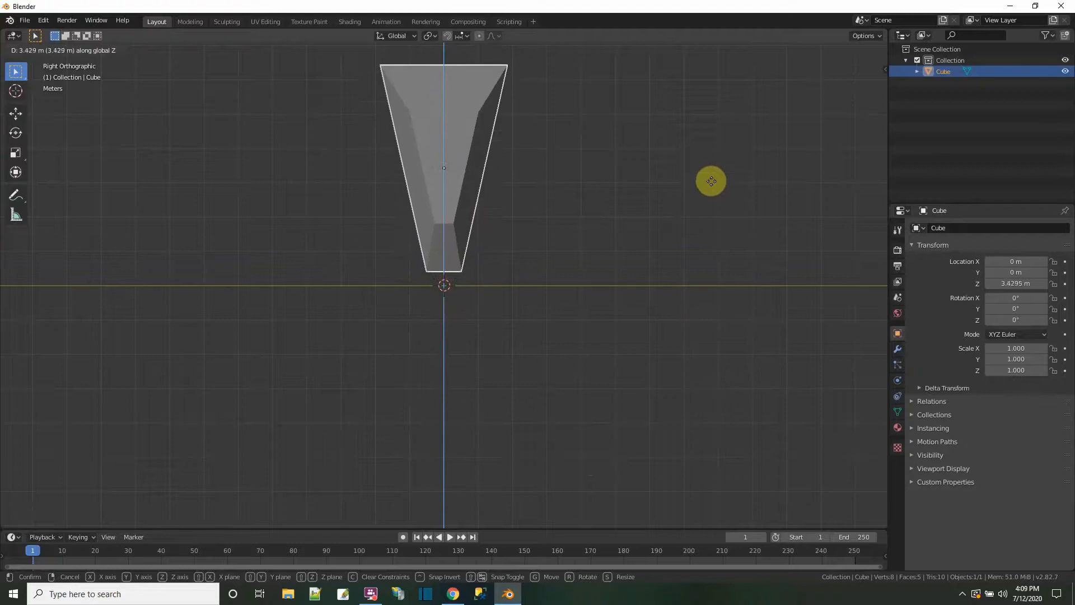
pyautogui.click(711, 189)
pyautogui.click(699, 340)
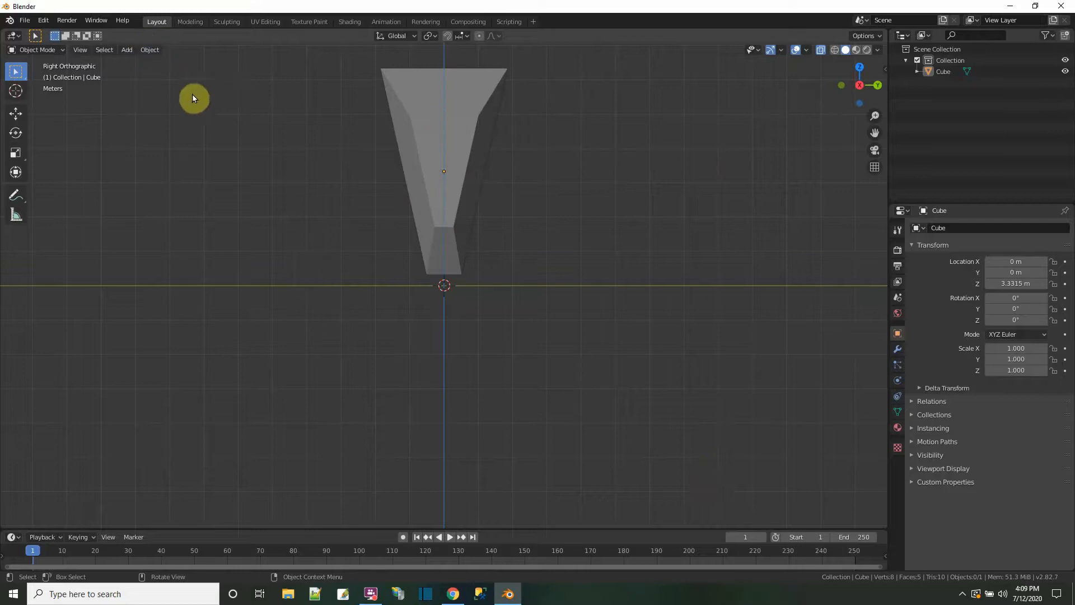
# Add a Bezier circle curve at the world origin
pyautogui.click(127, 50)
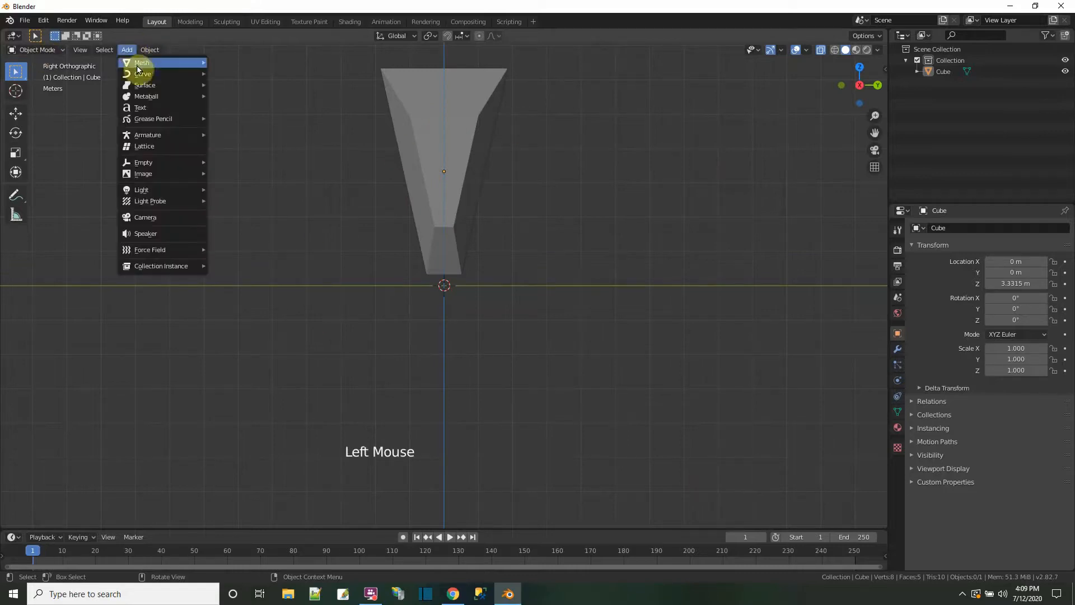
pyautogui.moveTo(143, 74)
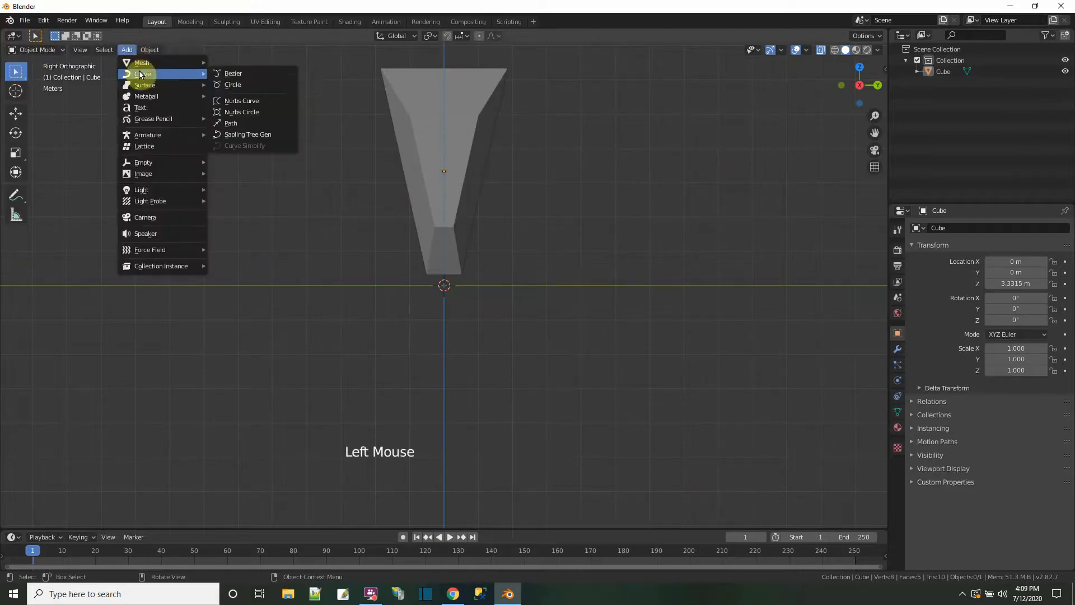
pyautogui.click(221, 86)
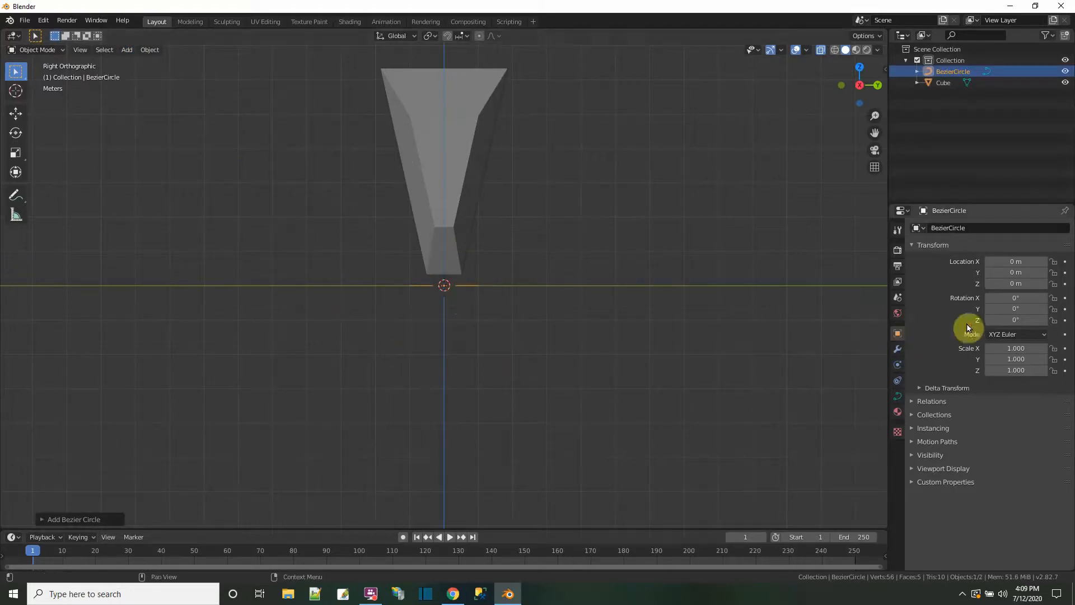
# Set the Bezier circle's Y rotation to 90° and scale it uniformly to about 2.68
pyautogui.click(1039, 312)
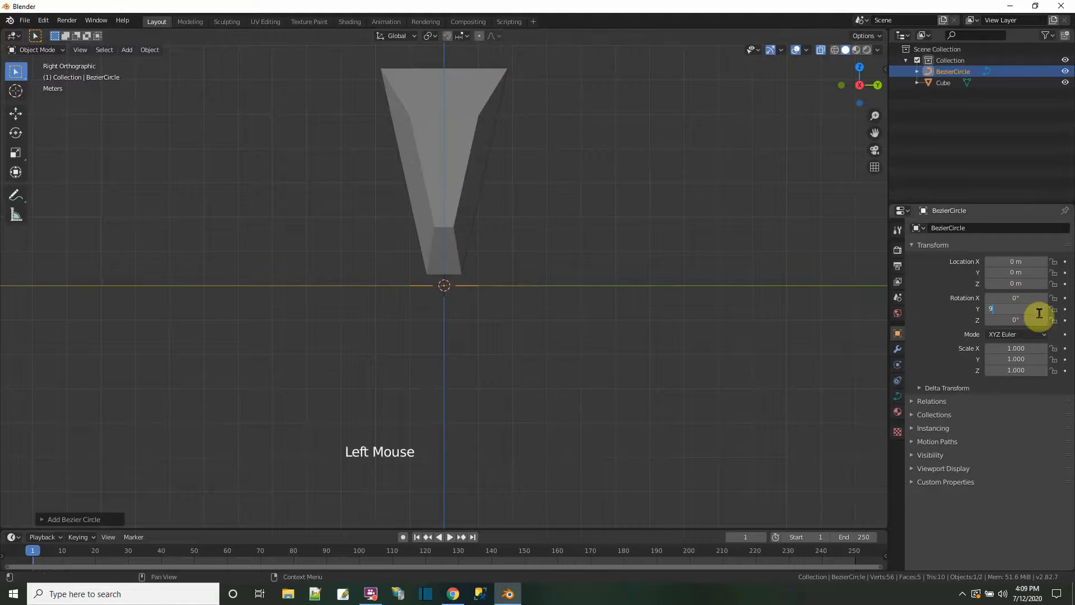
pyautogui.write('90')
pyautogui.press('Return')
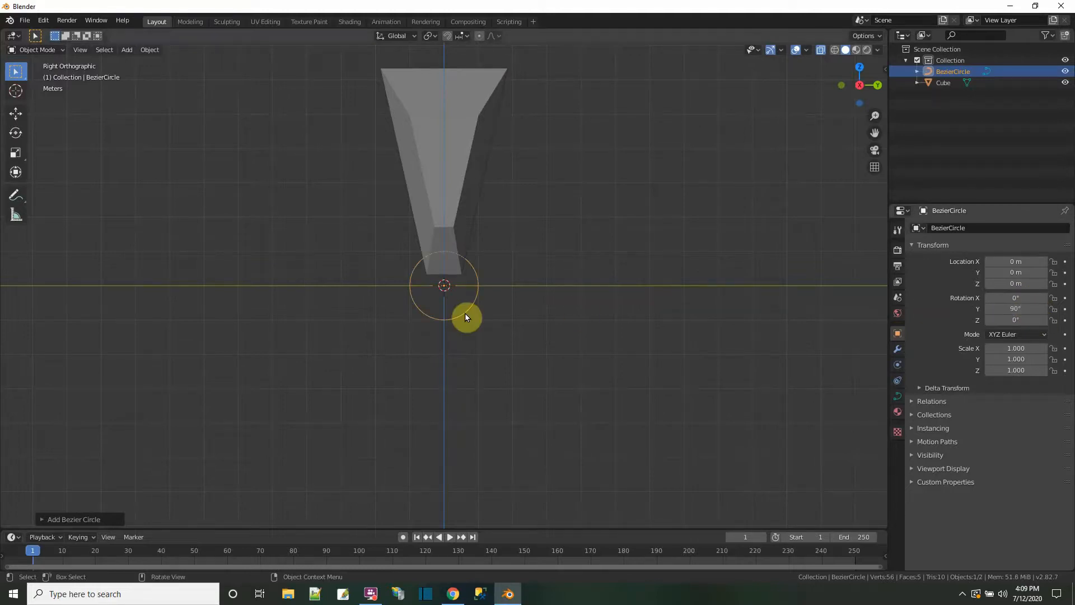
pyautogui.press('s')
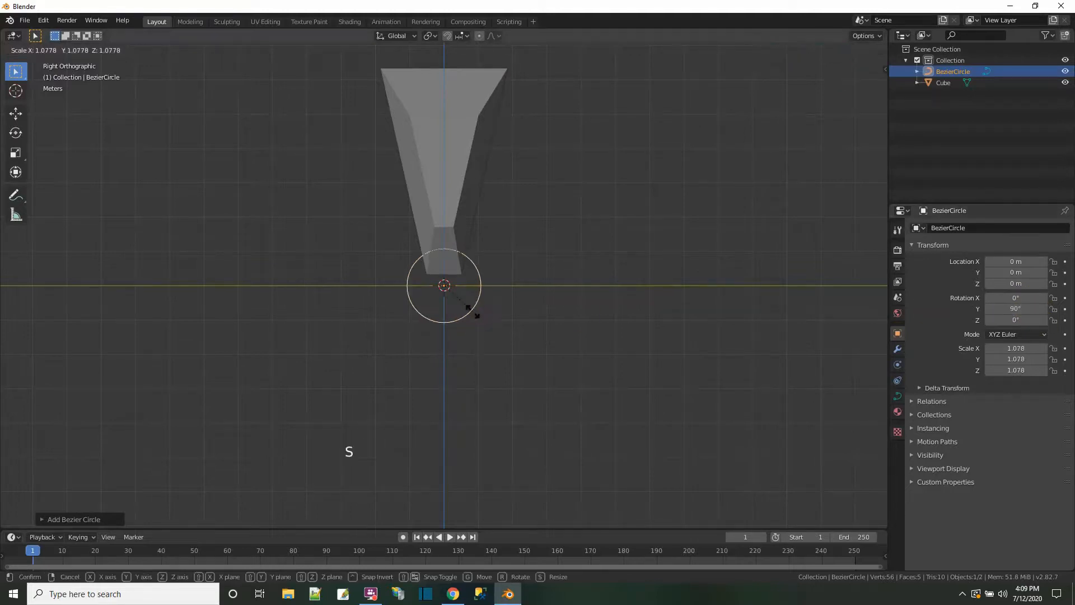
pyautogui.click(526, 342)
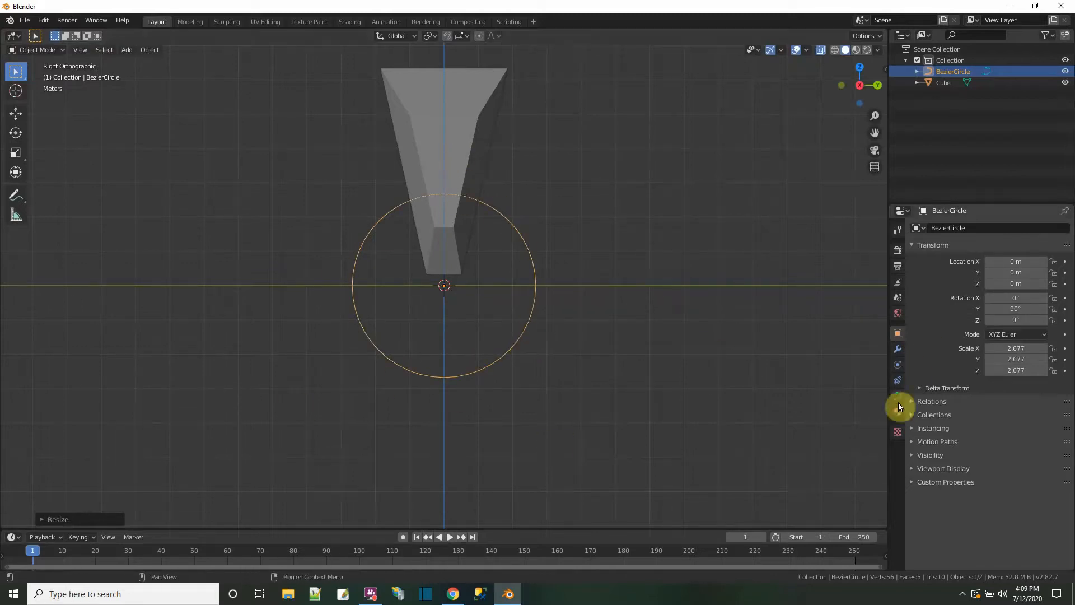
# Add an Array modifier to the spoke
pyautogui.click(462, 152)
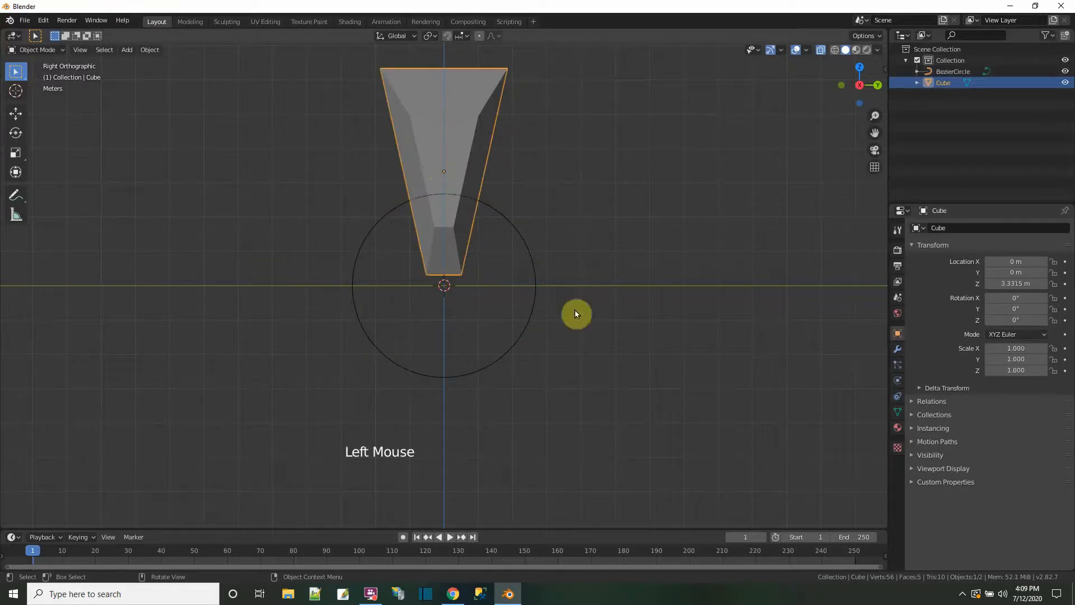
pyautogui.click(896, 356)
pyautogui.click(953, 227)
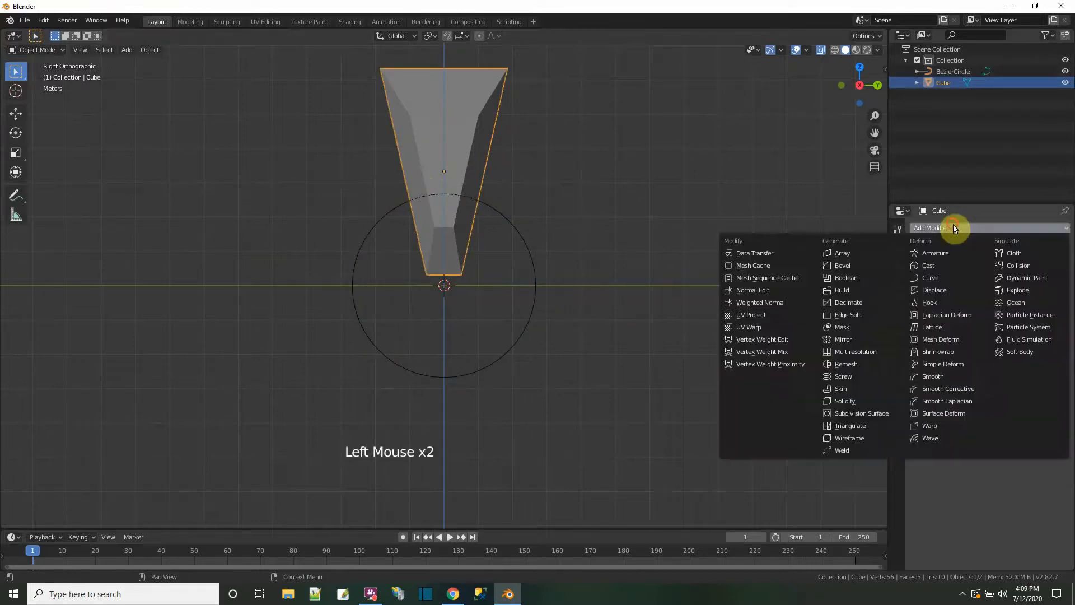
pyautogui.click(841, 256)
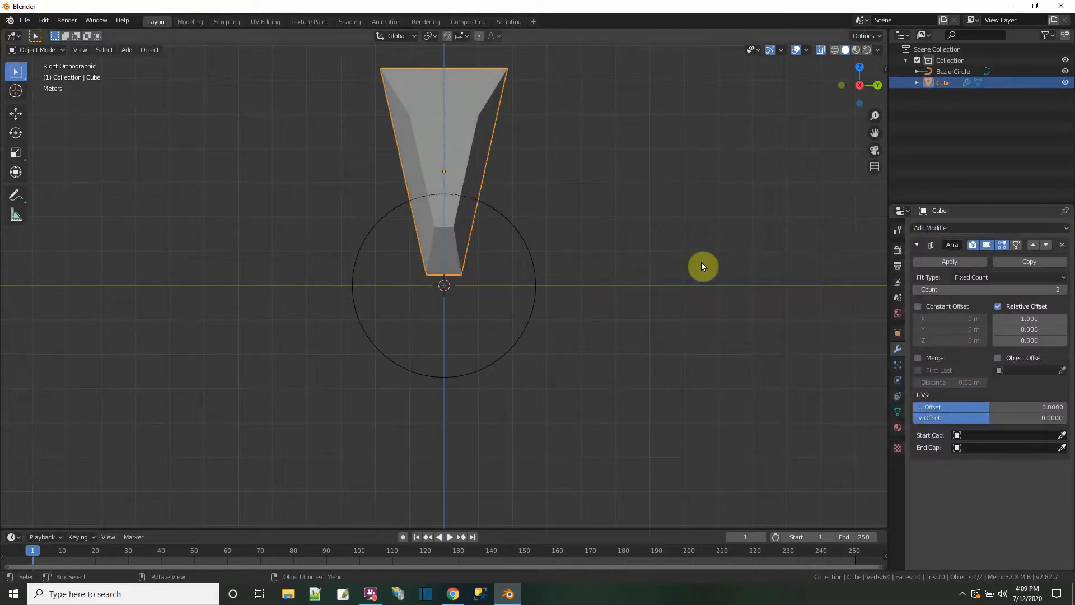
pyautogui.click(924, 228)
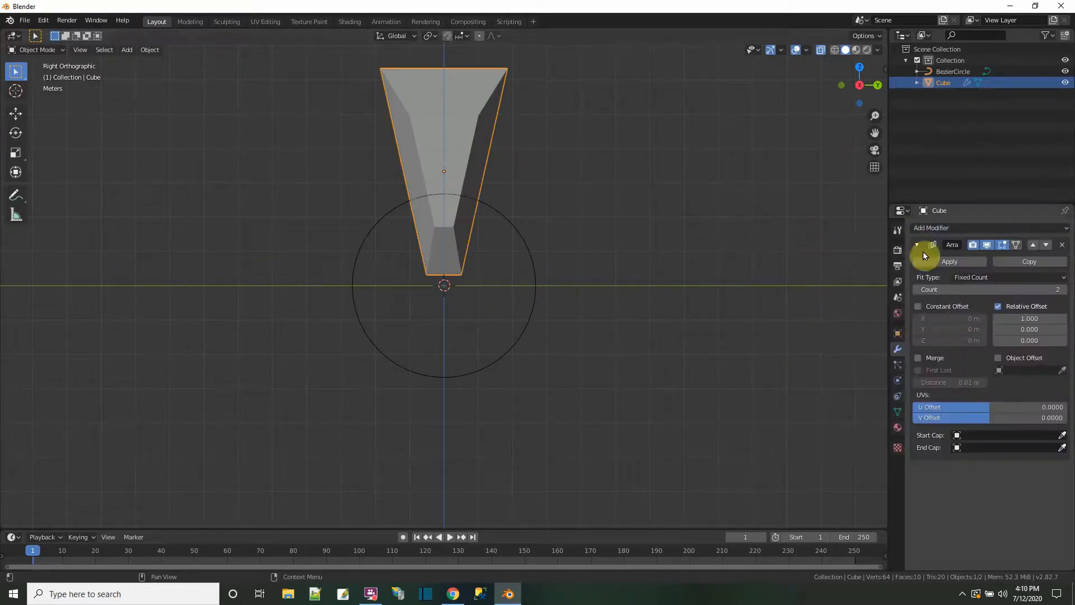
# Set the array's relative offset to 0 on X and 1 on Y so the spokes line up side by side
pyautogui.moveTo(547, 192); pyautogui.dragTo(681, 273, button='middle')
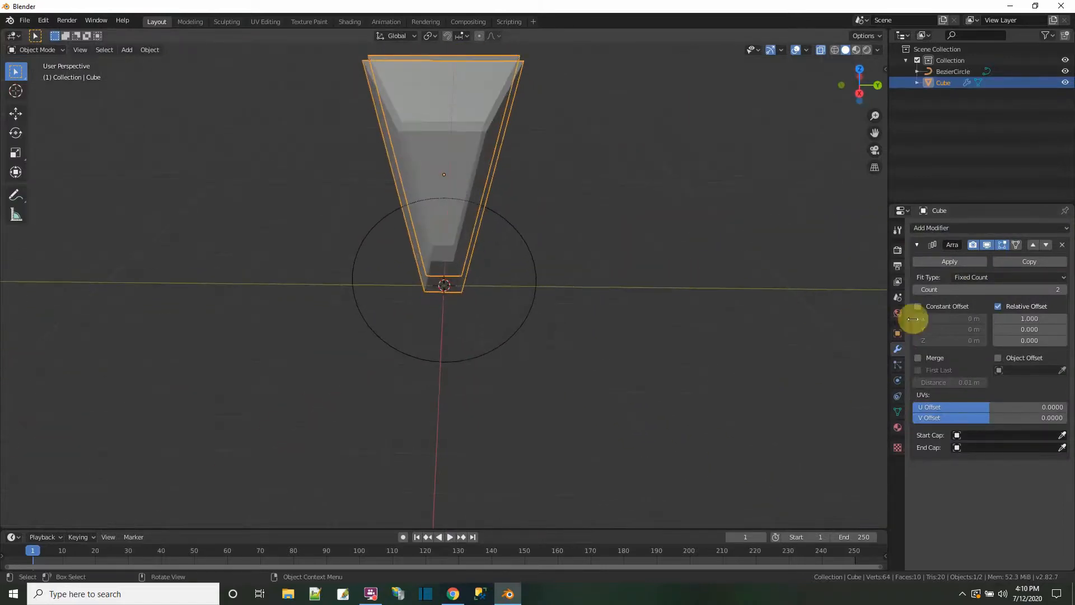
pyautogui.click(1040, 319)
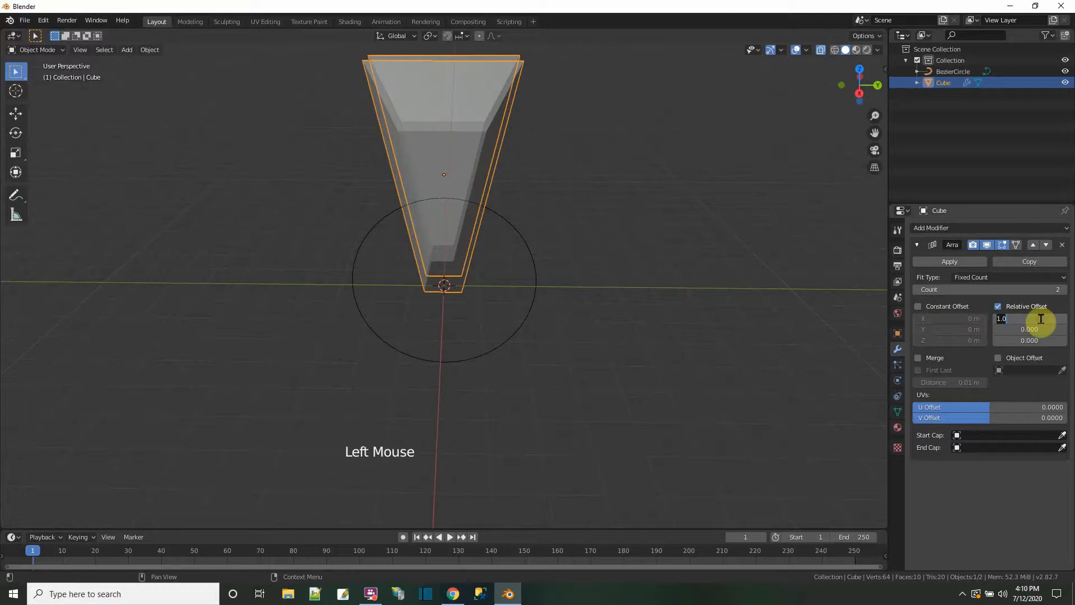
pyautogui.write('0')
pyautogui.press('Return')
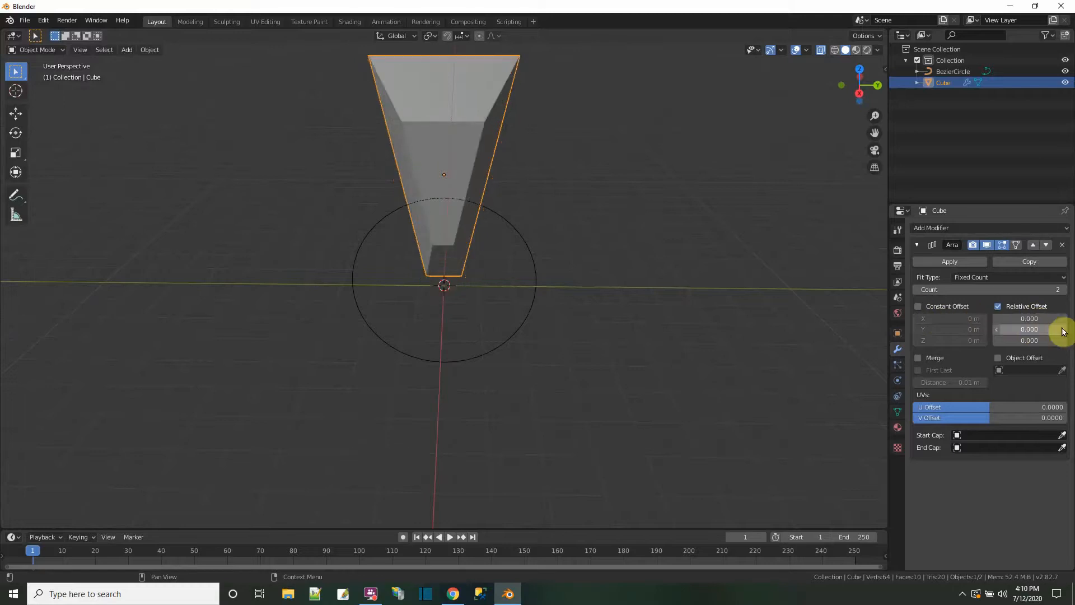
pyautogui.click(1041, 330)
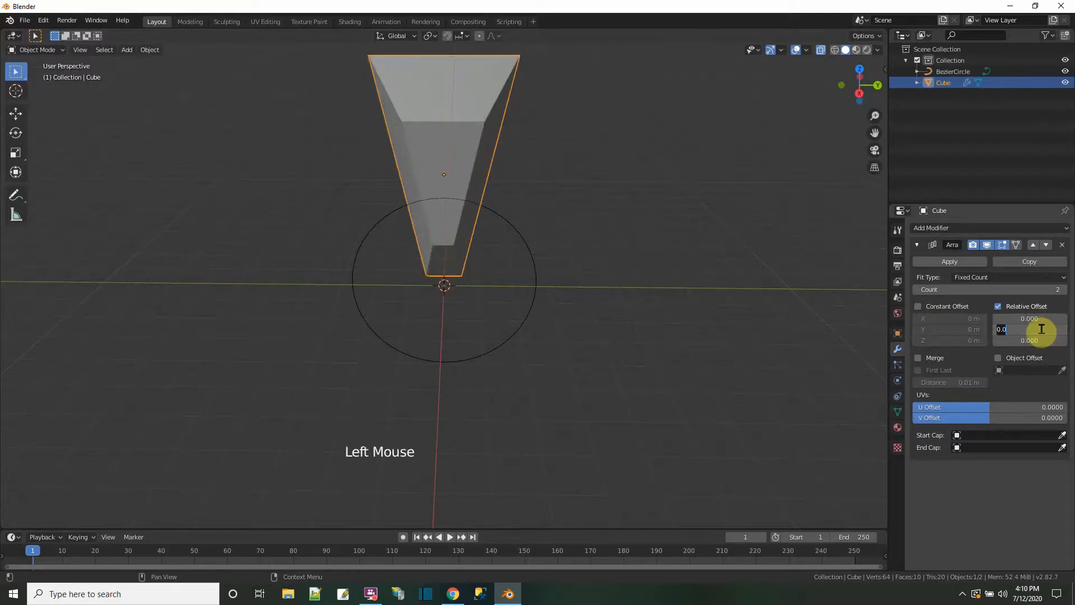
pyautogui.write('1')
pyautogui.press('Return')
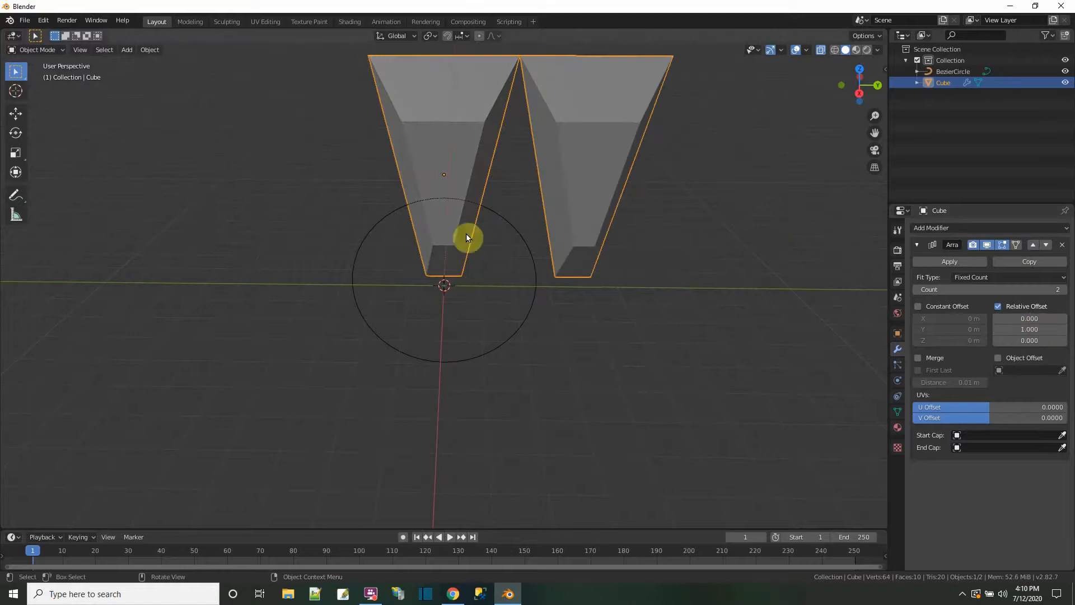
# Raise the array count to 3 and collapse the Array modifier's settings
pyautogui.moveTo(661, 297); pyautogui.dragTo(996, 303, button='middle')
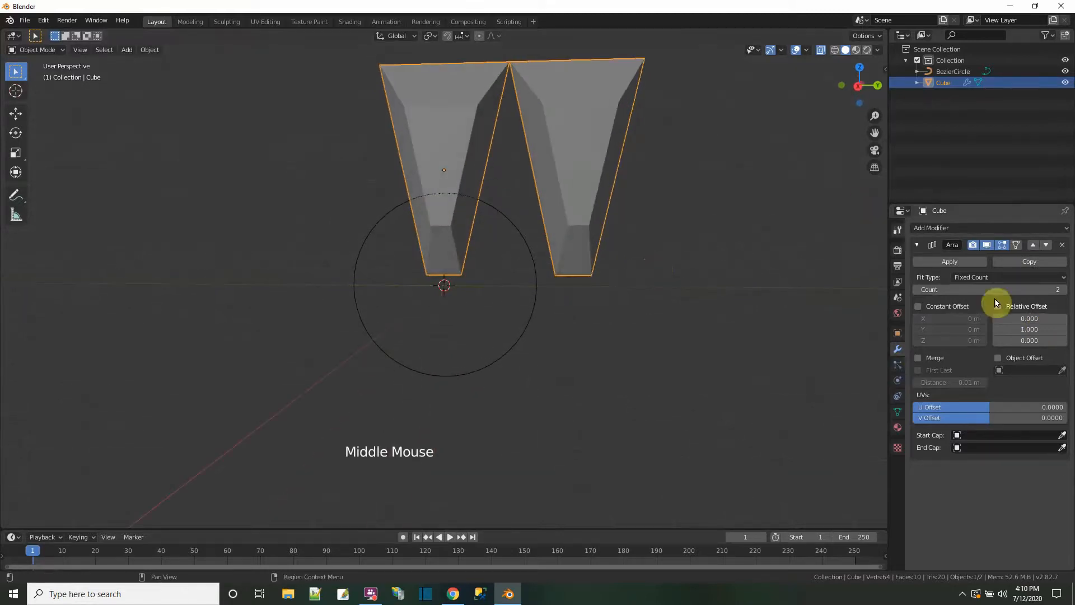
pyautogui.click(1064, 290)
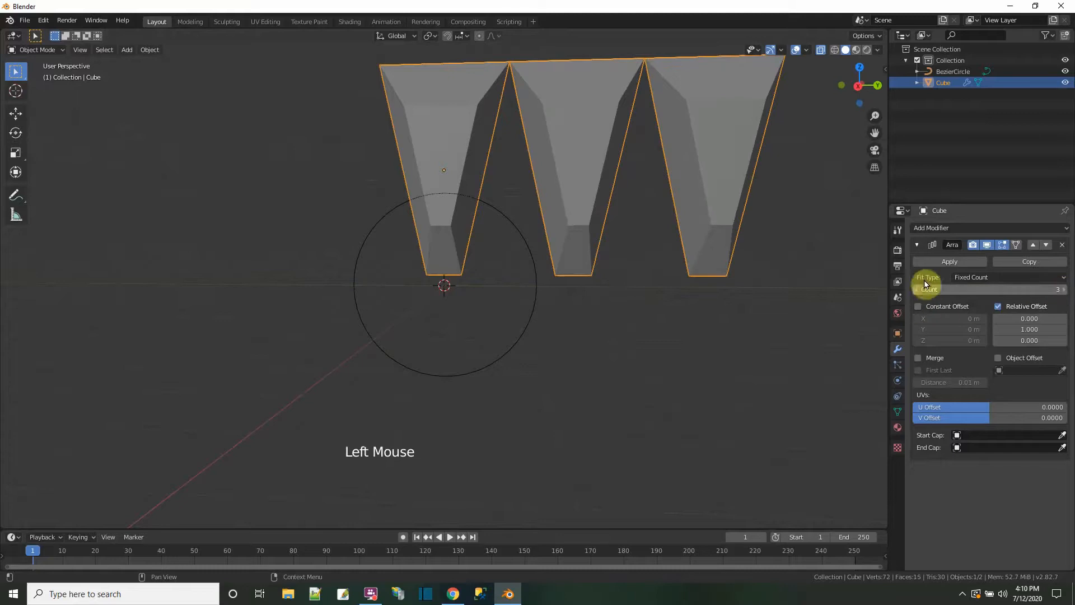
pyautogui.click(917, 246)
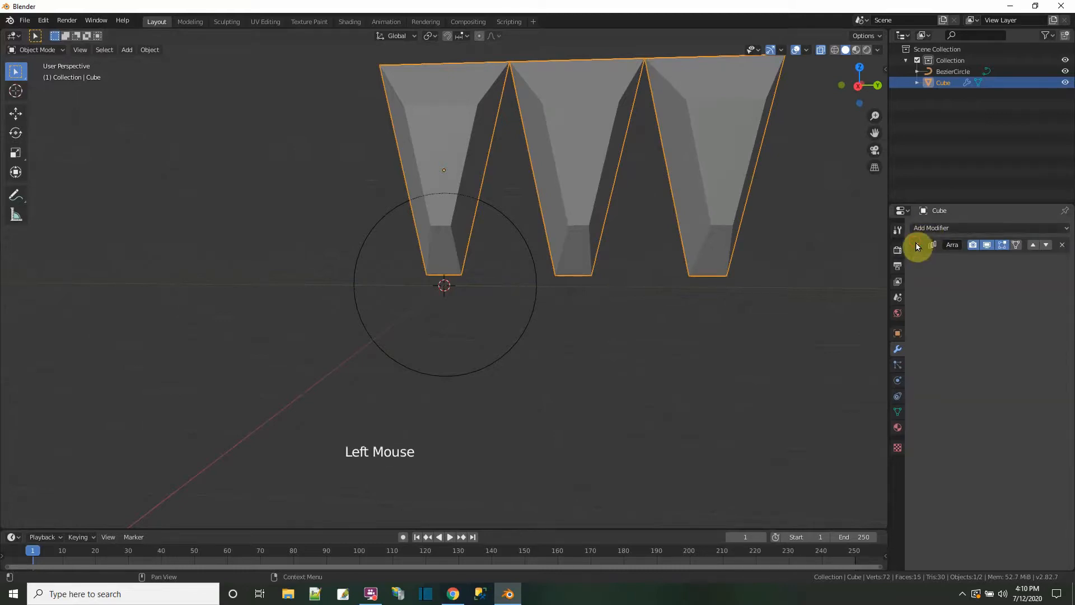
# Add a Curve modifier to the spoke with BezierCircle as its curve object
pyautogui.click(928, 228)
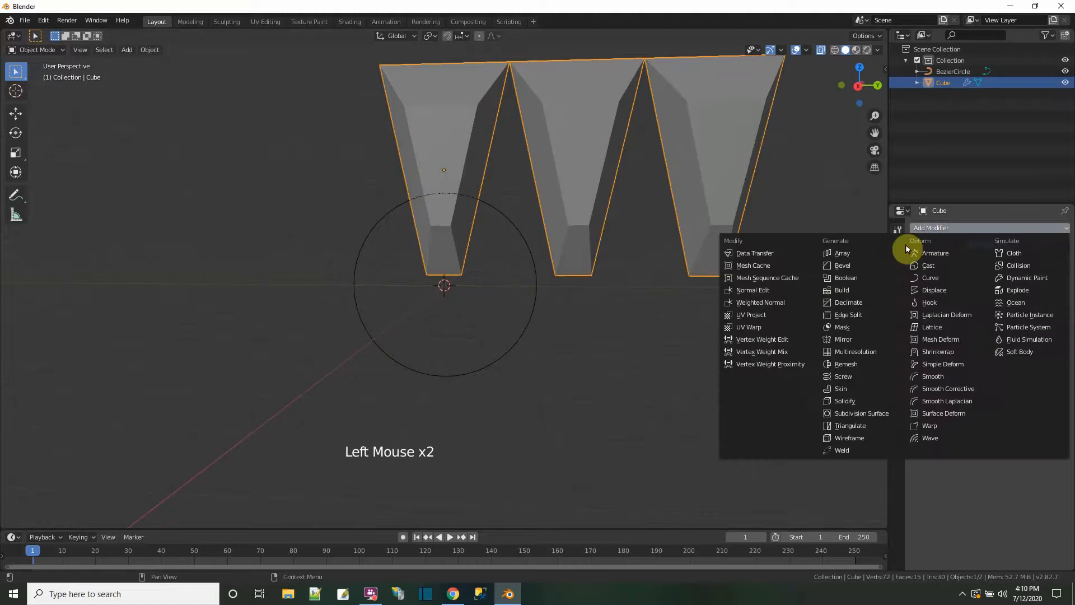
pyautogui.click(930, 278)
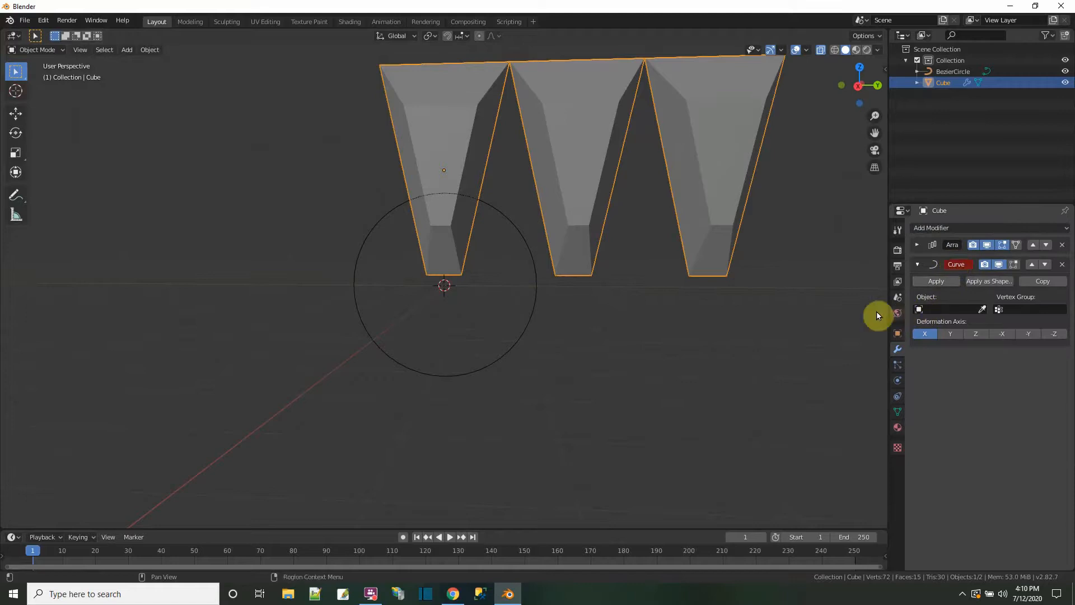
pyautogui.click(918, 311)
pyautogui.click(923, 324)
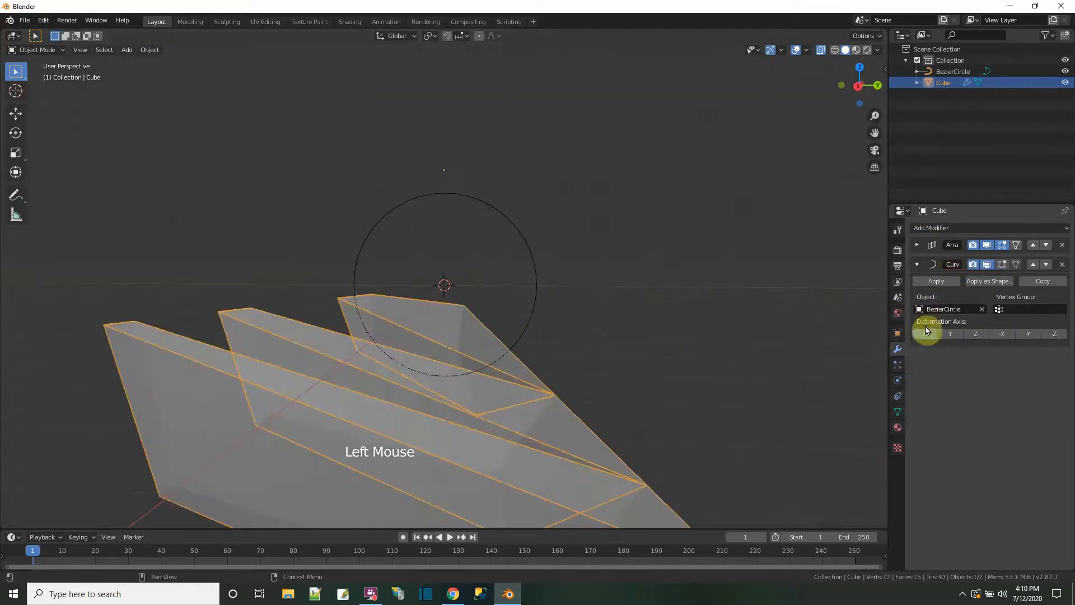
# Try the different deformation axes of the Curve modifier and settle on Y
pyautogui.scroll(-3, 644, 384)
pyautogui.moveTo(636, 386); pyautogui.dragTo(663, 384, button='middle')
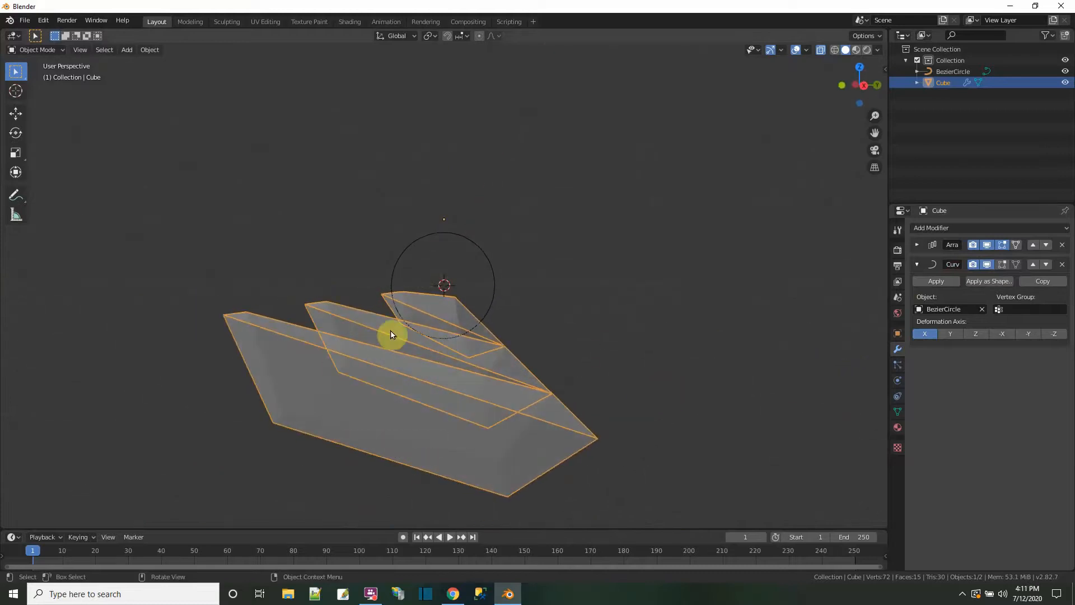
pyautogui.click(951, 334)
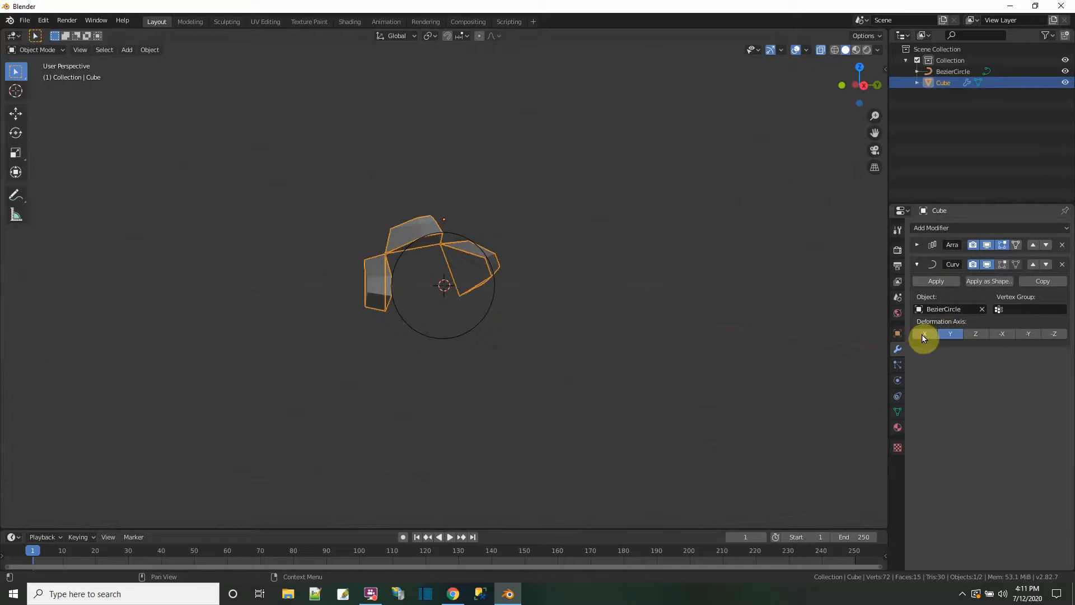
pyautogui.click(923, 334)
pyautogui.click(951, 334)
pyautogui.click(977, 334)
pyautogui.click(1001, 334)
pyautogui.click(1026, 334)
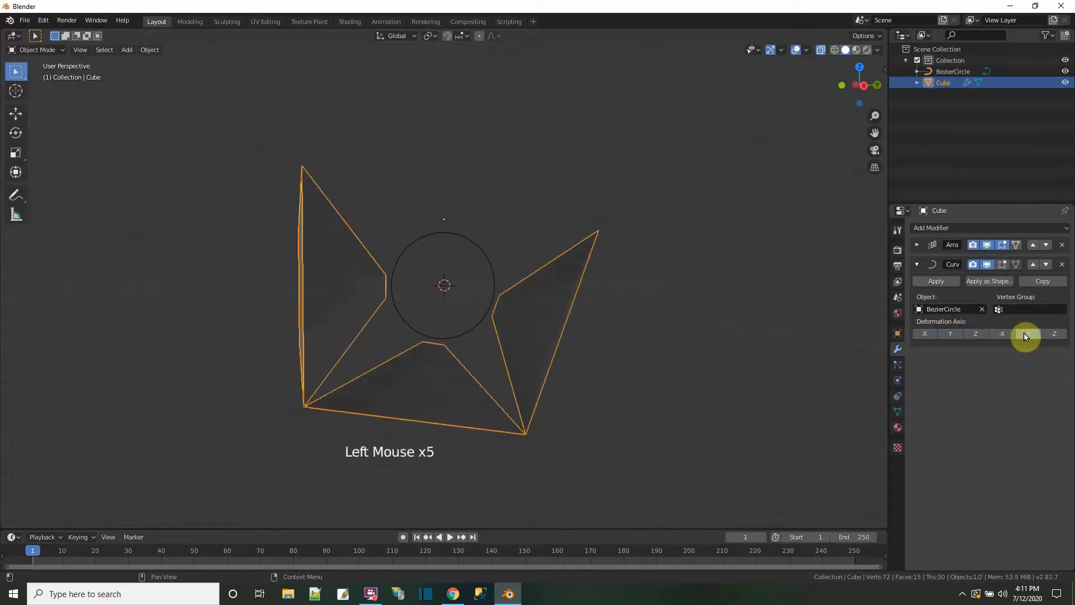
pyautogui.click(1053, 334)
pyautogui.click(951, 333)
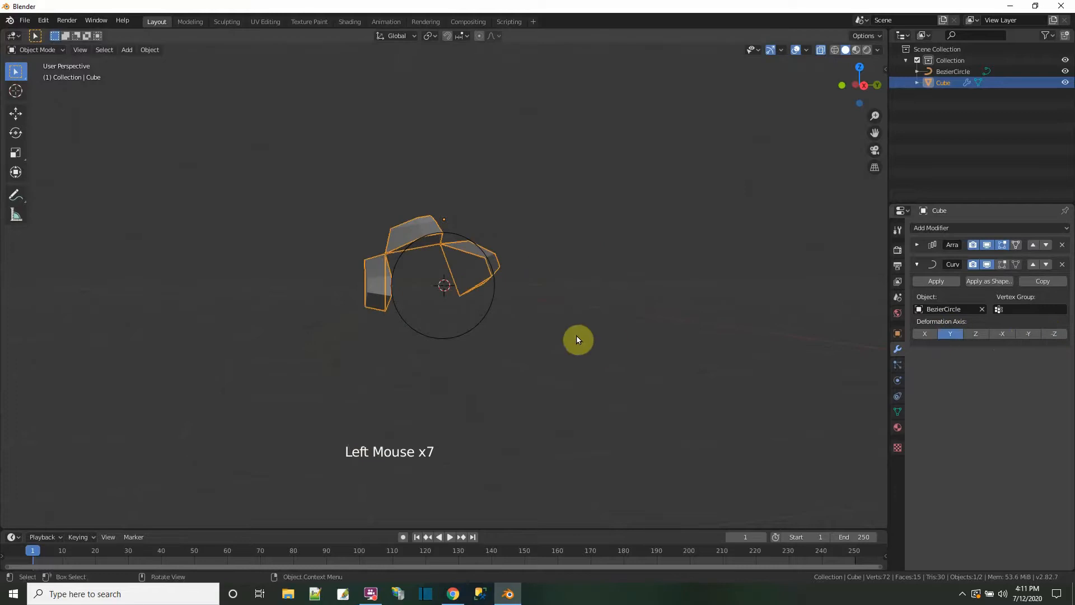
# Set the spoke object's Y rotation to 90° so the arrayed spokes point outward from the circle
pyautogui.moveTo(576, 337); pyautogui.dragTo(518, 374, button='middle')
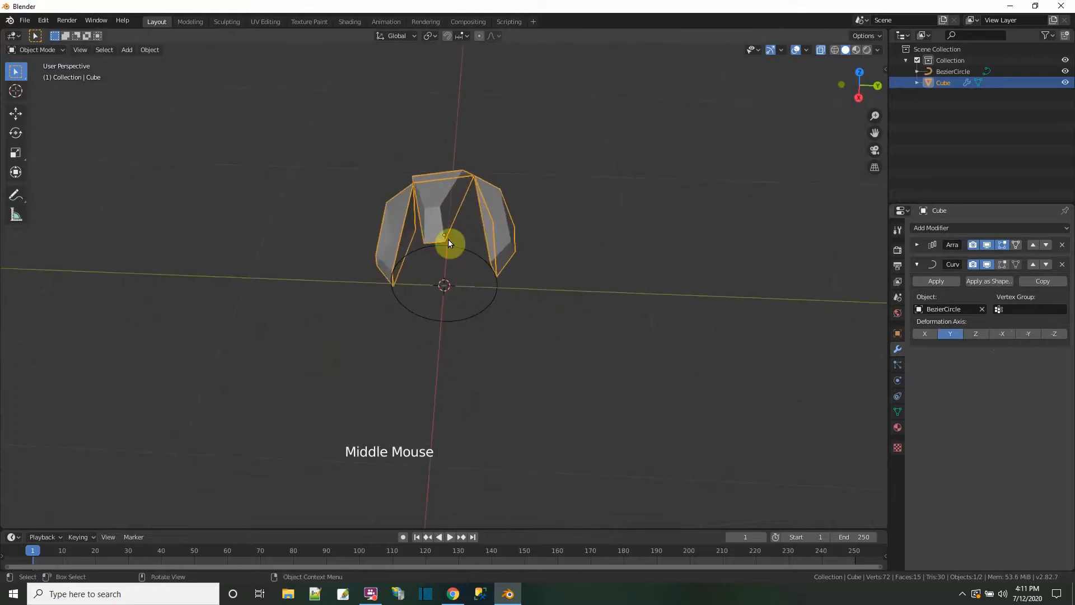
pyautogui.moveTo(447, 259); pyautogui.dragTo(537, 218, button='middle')
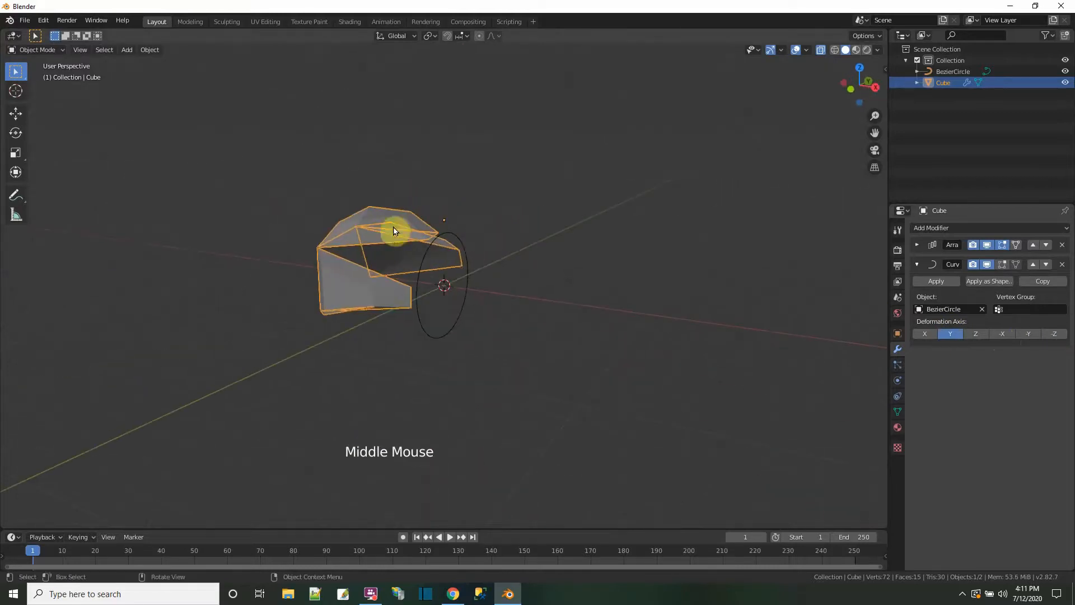
pyautogui.moveTo(441, 283); pyautogui.dragTo(348, 288, button='middle')
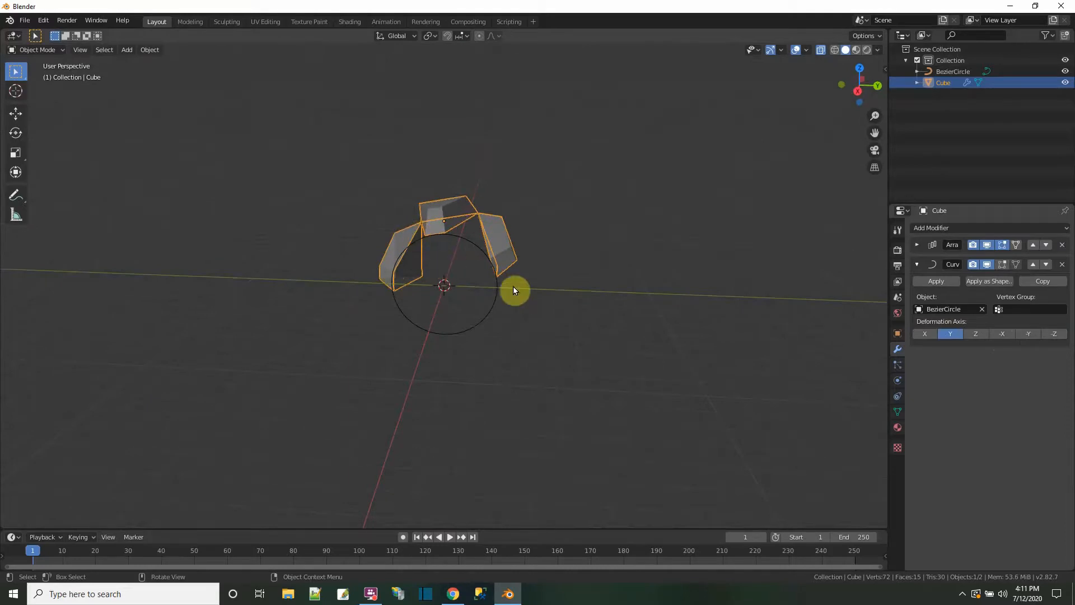
pyautogui.scroll(5, 513, 287)
pyautogui.moveTo(513, 286); pyautogui.dragTo(492, 284, button='middle')
pyautogui.moveTo(476, 175)
pyautogui.mouseDown(button='middle')
pyautogui.moveTo(480, 187)
pyautogui.moveTo(487, 162)
pyautogui.mouseUp(button='middle')
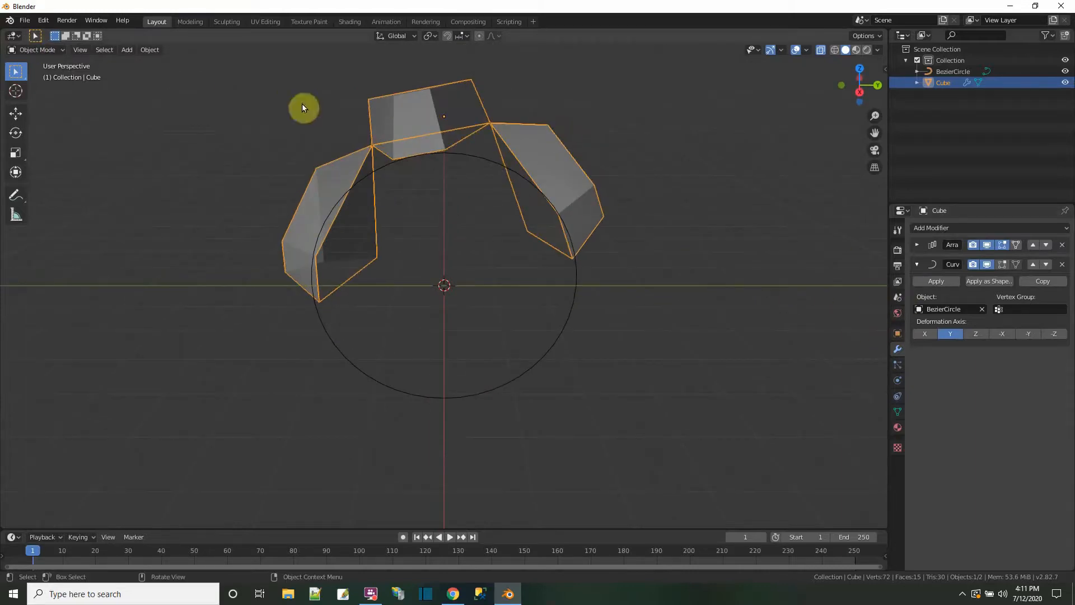
pyautogui.click(898, 333)
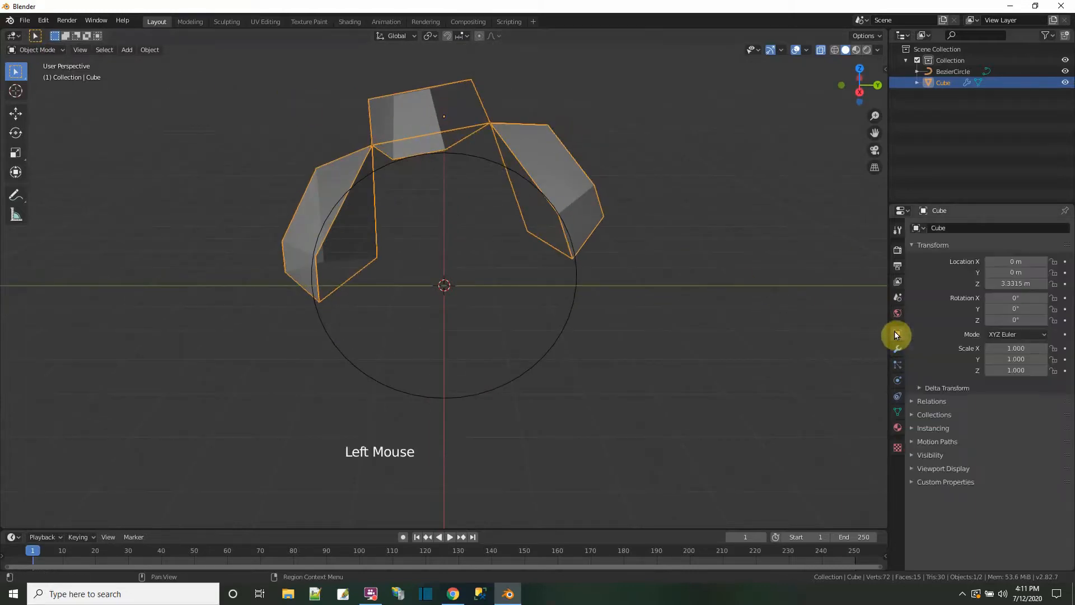
pyautogui.moveTo(1015, 309); pyautogui.dragTo(1043, 309)
pyautogui.scroll(-4, 496, 297)
pyautogui.moveTo(459, 273); pyautogui.dragTo(439, 335, button='middle')
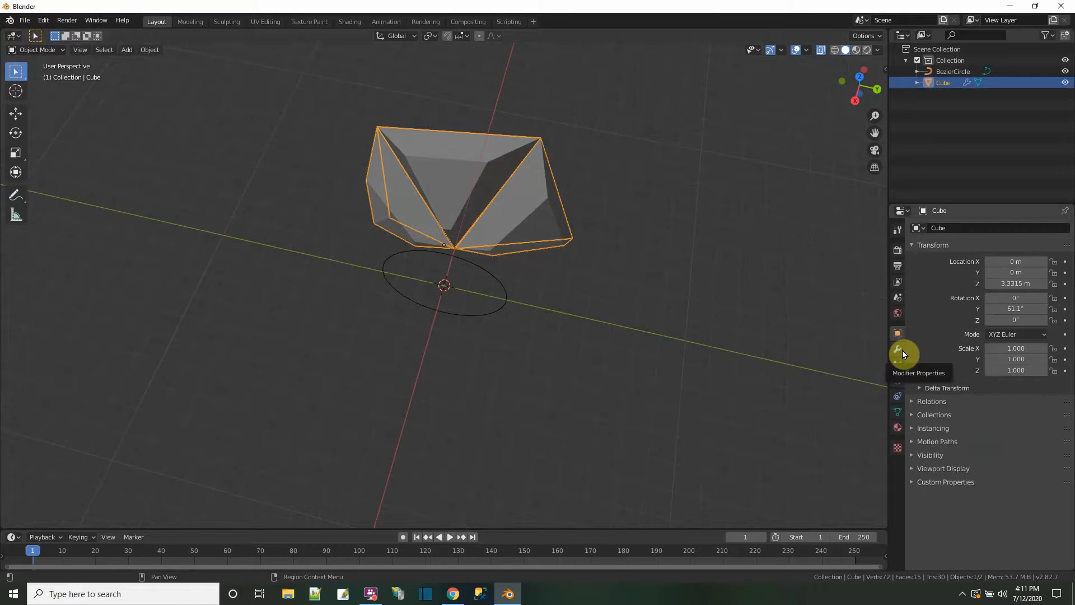
pyautogui.click(1036, 309)
pyautogui.write('90')
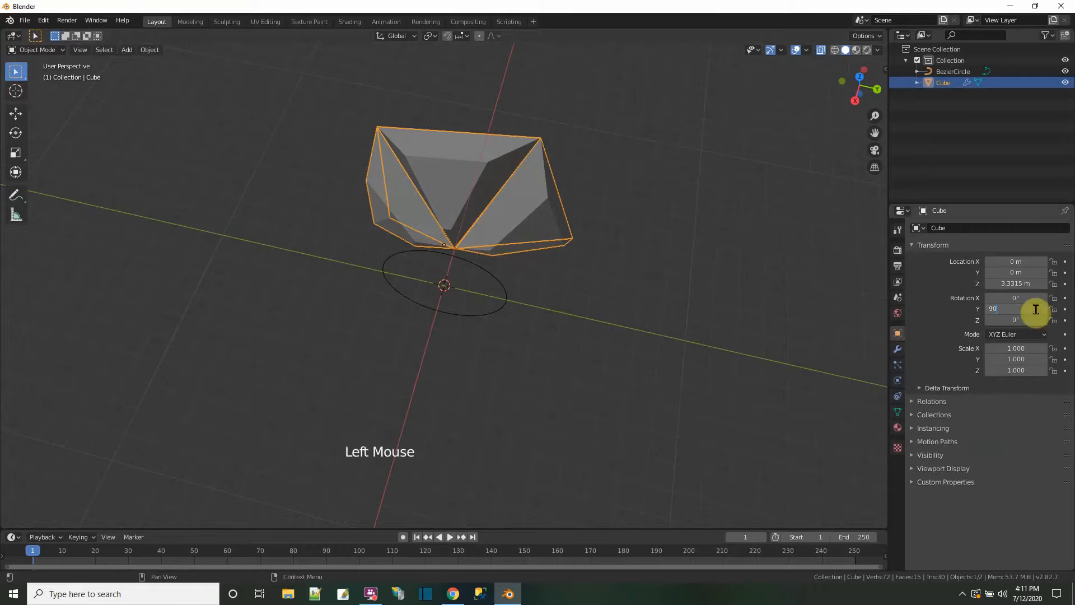
pyautogui.press('Return')
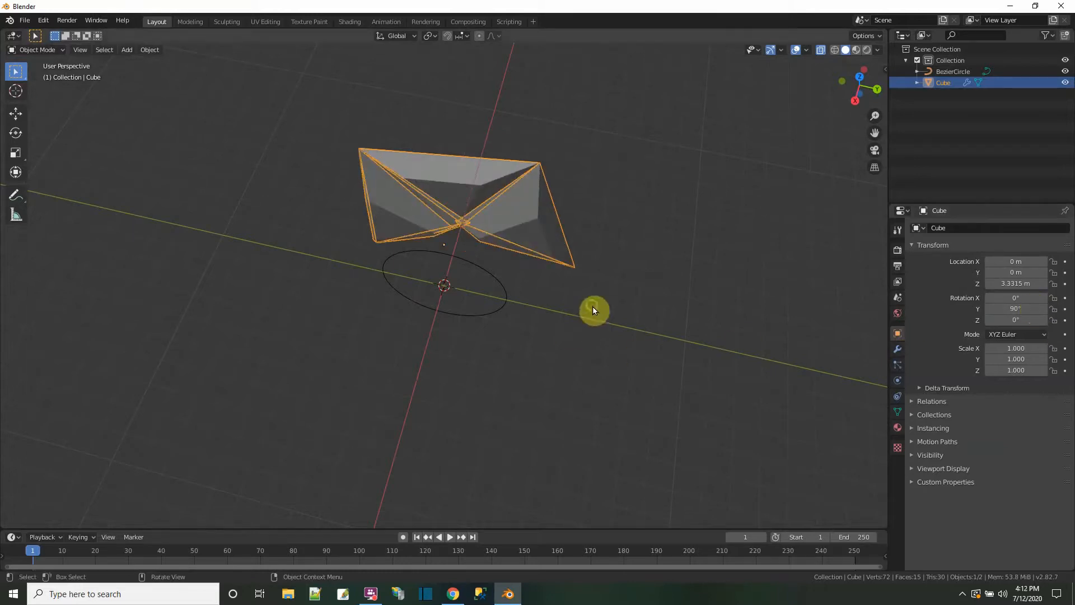
# Set the spoke object's Y scale to 0.5 to narrow the spokes
pyautogui.scroll(2, 592, 307)
pyautogui.moveTo(592, 307); pyautogui.dragTo(480, 223, button='middle')
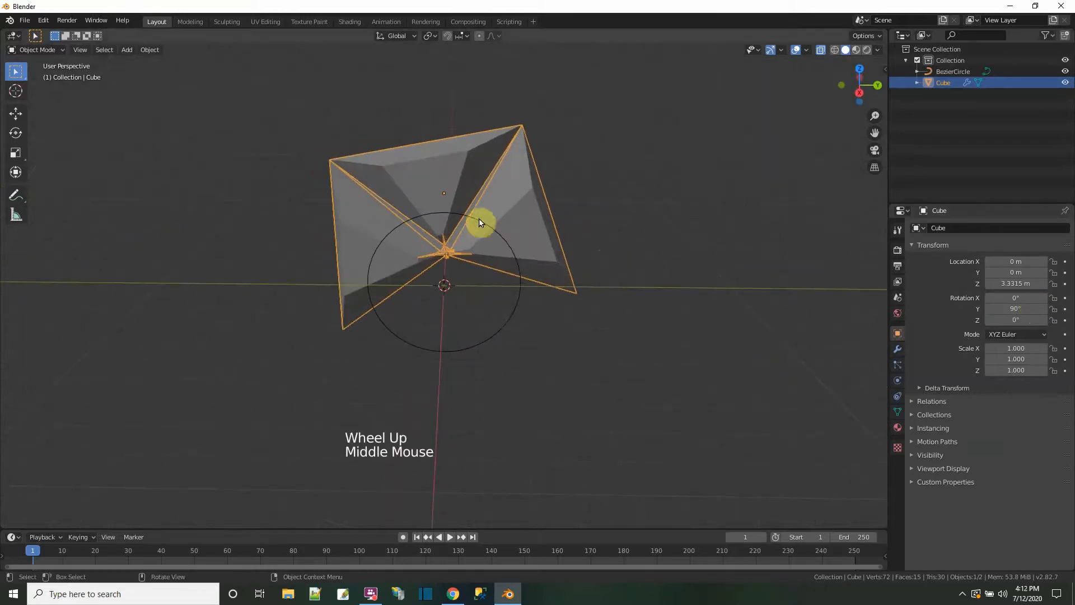
pyautogui.click(1016, 359)
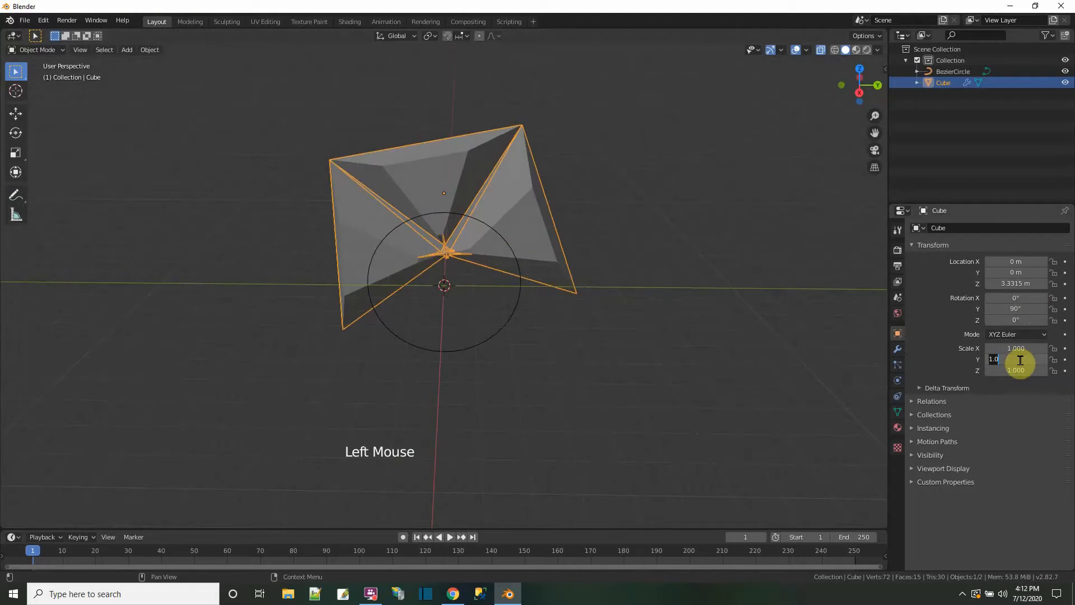
pyautogui.write('.5')
pyautogui.press('Return')
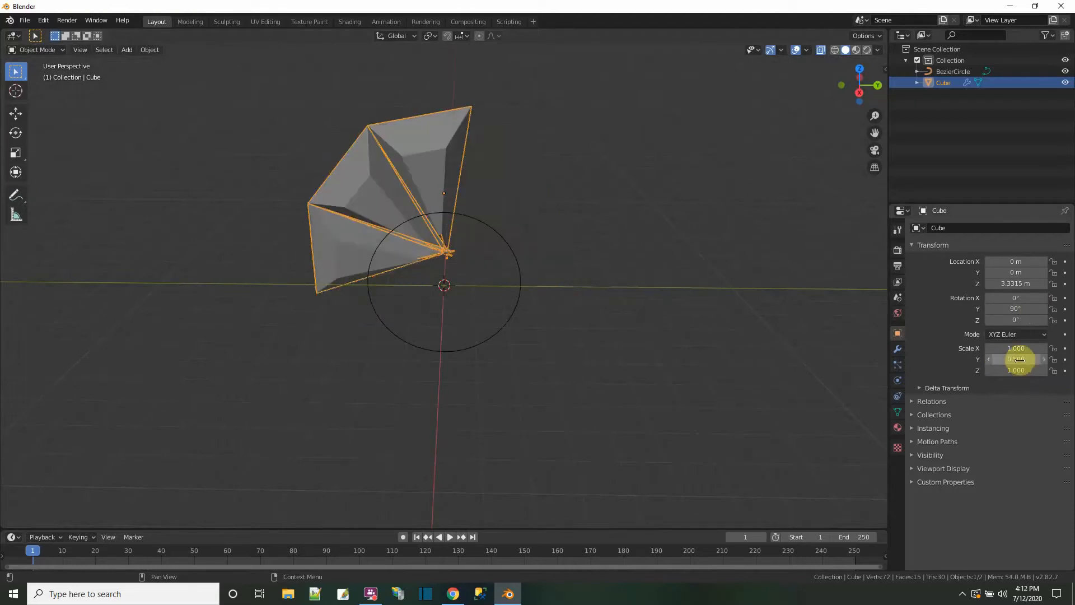
# Scale up the BezierCircle to a scale of about 3.364 in the right orthographic view
pyautogui.moveTo(534, 296); pyautogui.dragTo(489, 285, button='middle')
pyautogui.scroll(6, 471, 283)
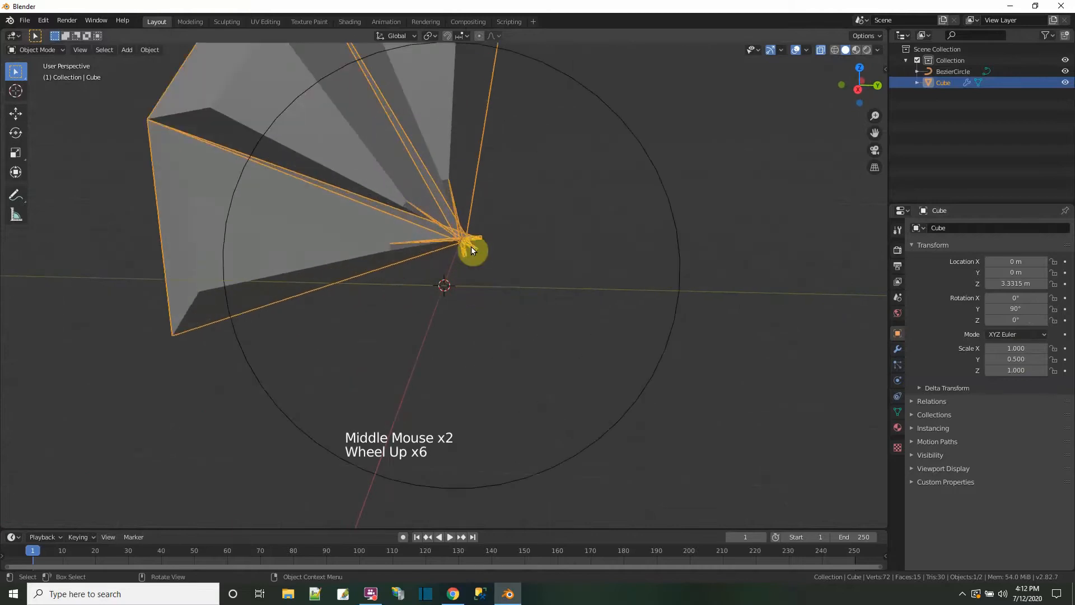
pyautogui.scroll(-3, 470, 252)
pyautogui.scroll(-3, 471, 256)
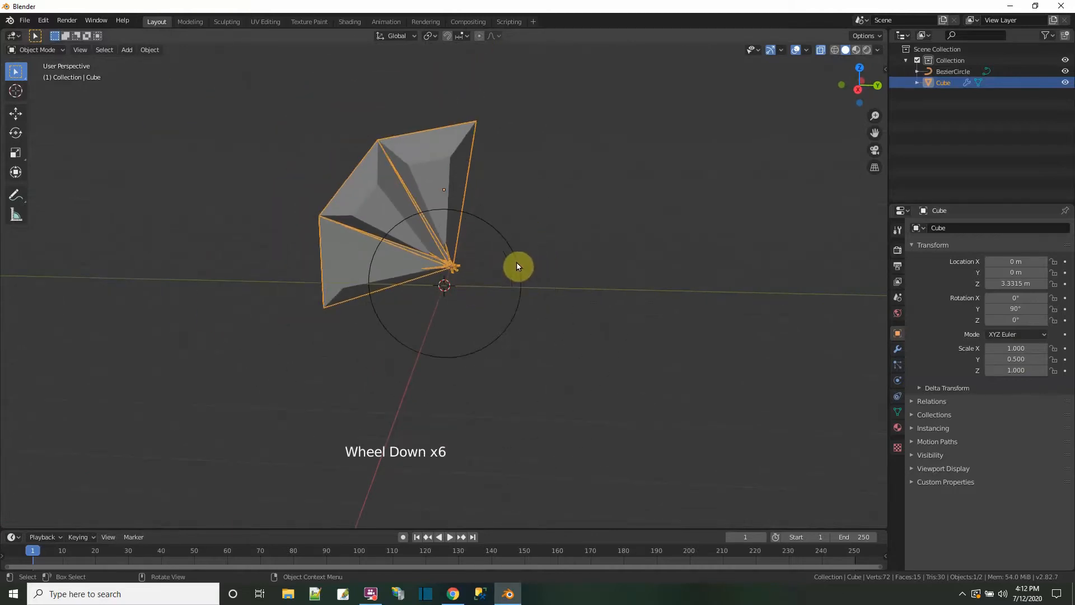
pyautogui.click(500, 237)
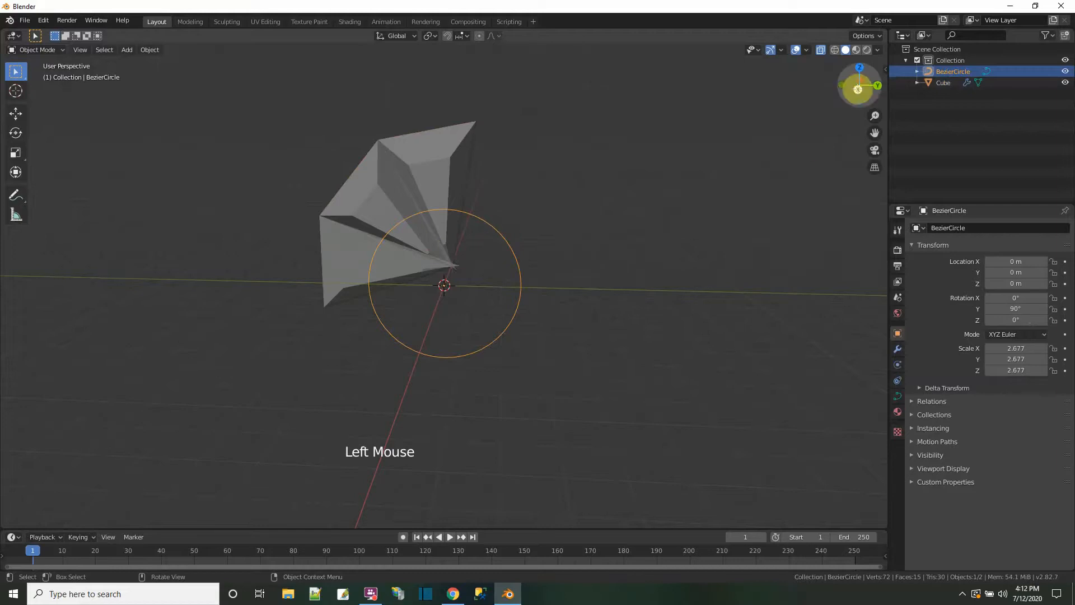
pyautogui.click(858, 87)
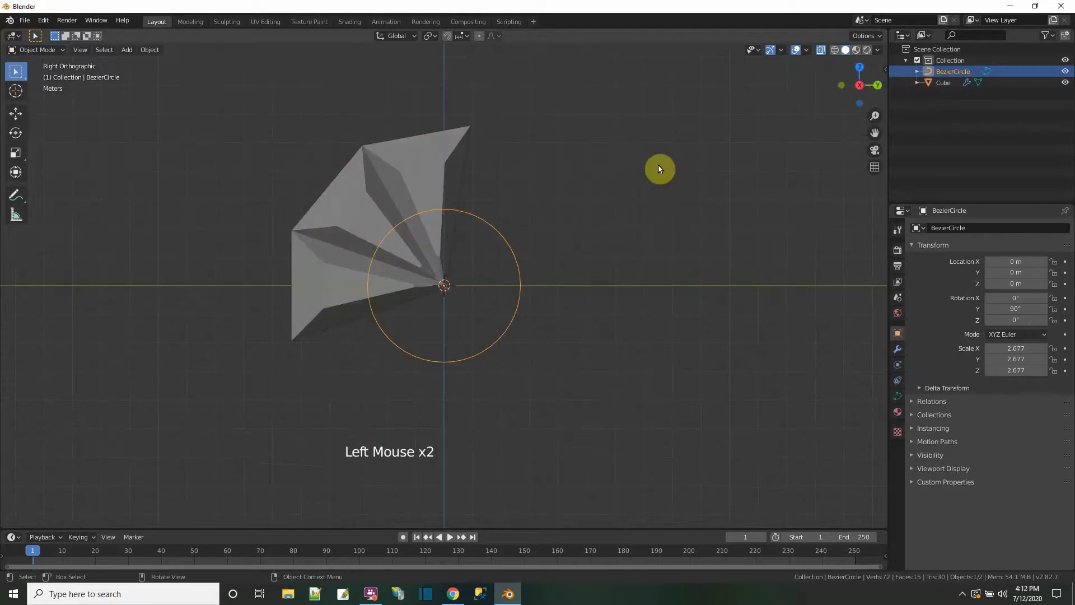
pyautogui.press('s')
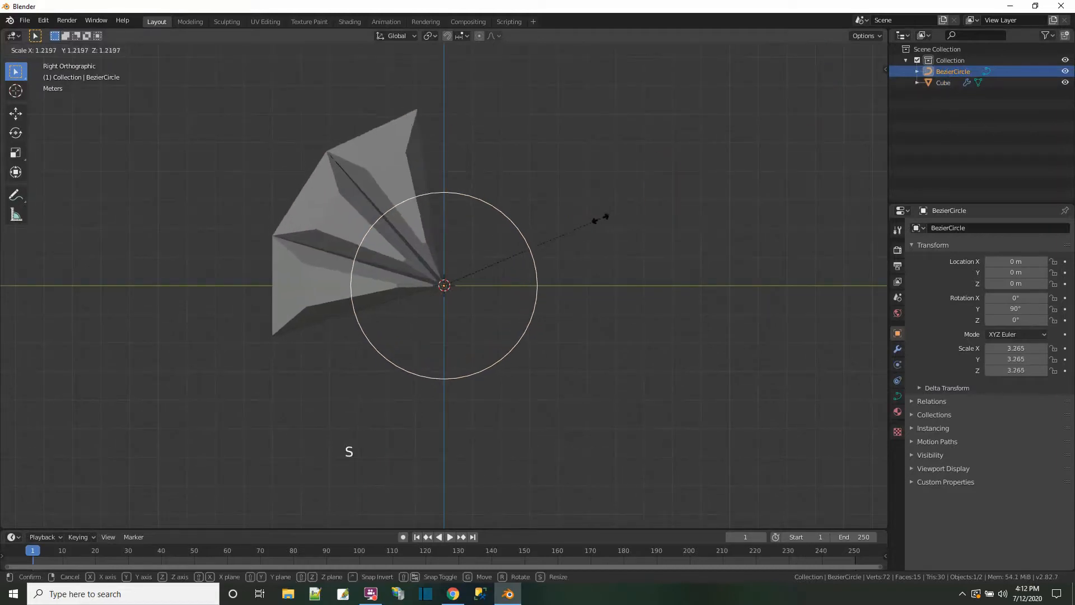
pyautogui.click(608, 223)
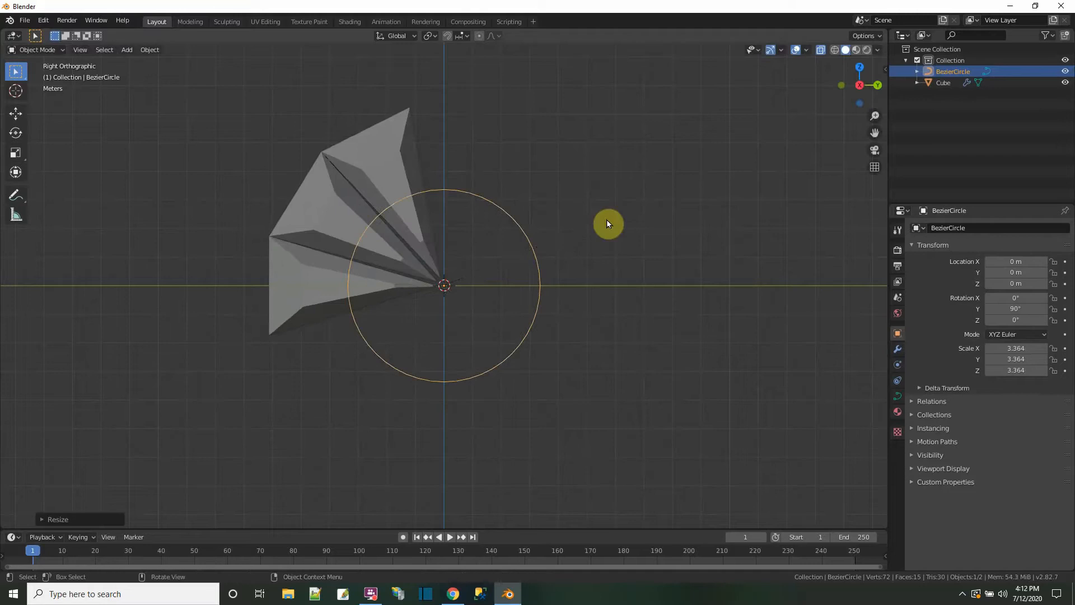
# Show the spoke object's Array modifier settings with its Curve modifier collapsed
pyautogui.click(399, 182)
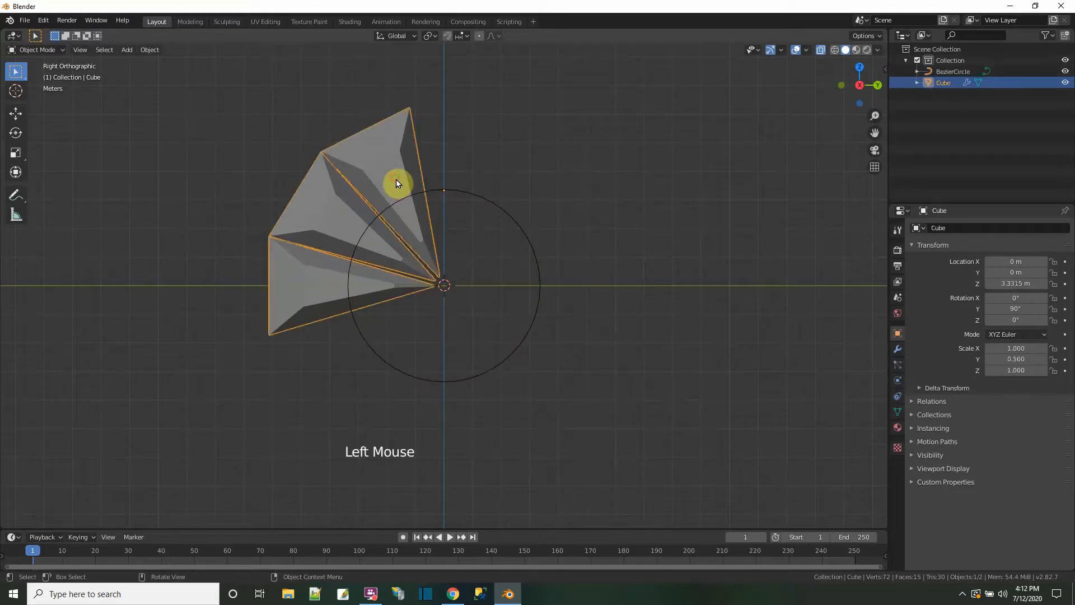
pyautogui.click(898, 349)
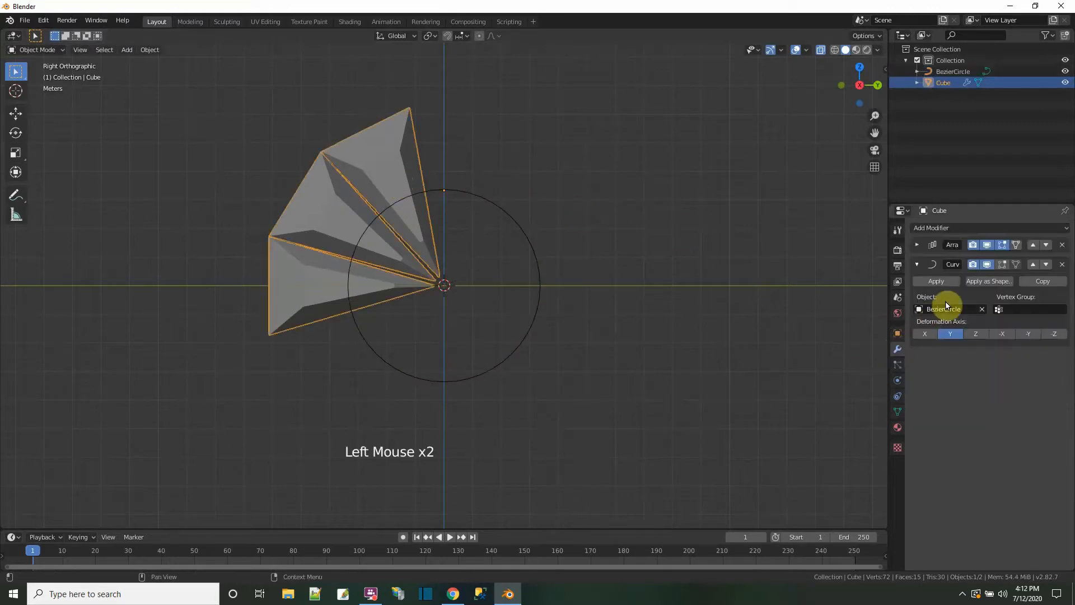
pyautogui.click(916, 265)
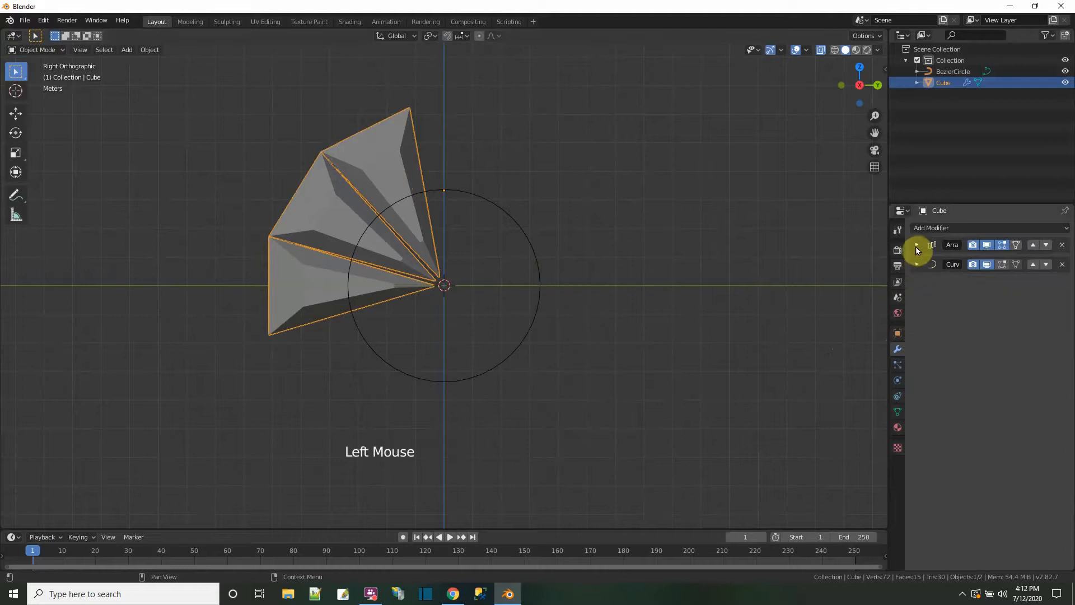
pyautogui.click(917, 246)
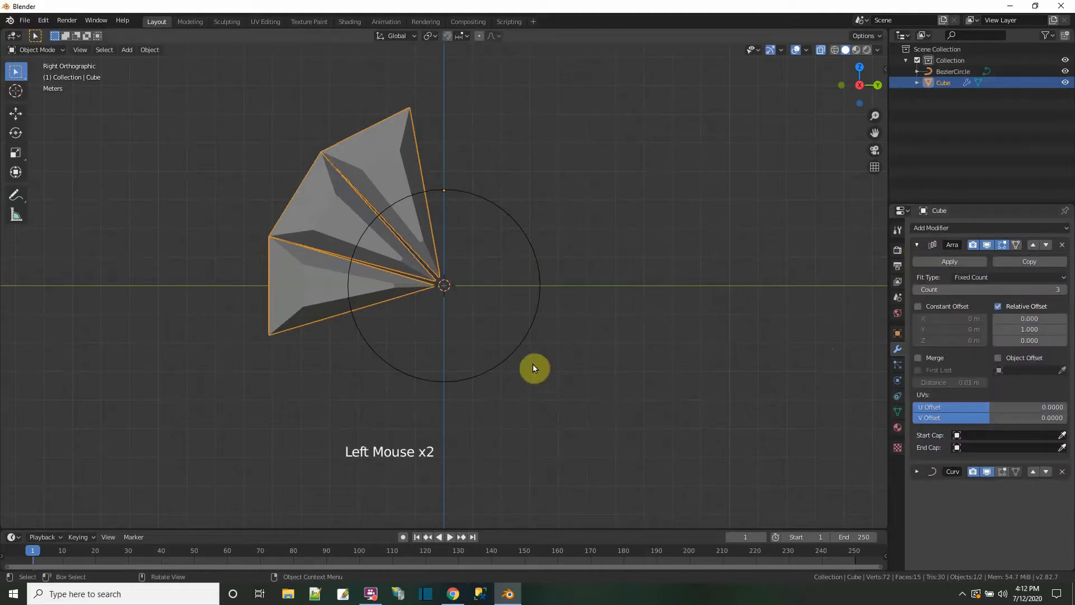
# Set the Array modifier's fit type to Fit Curve with BezierCircle as the curve
pyautogui.click(1046, 276)
pyautogui.click(987, 316)
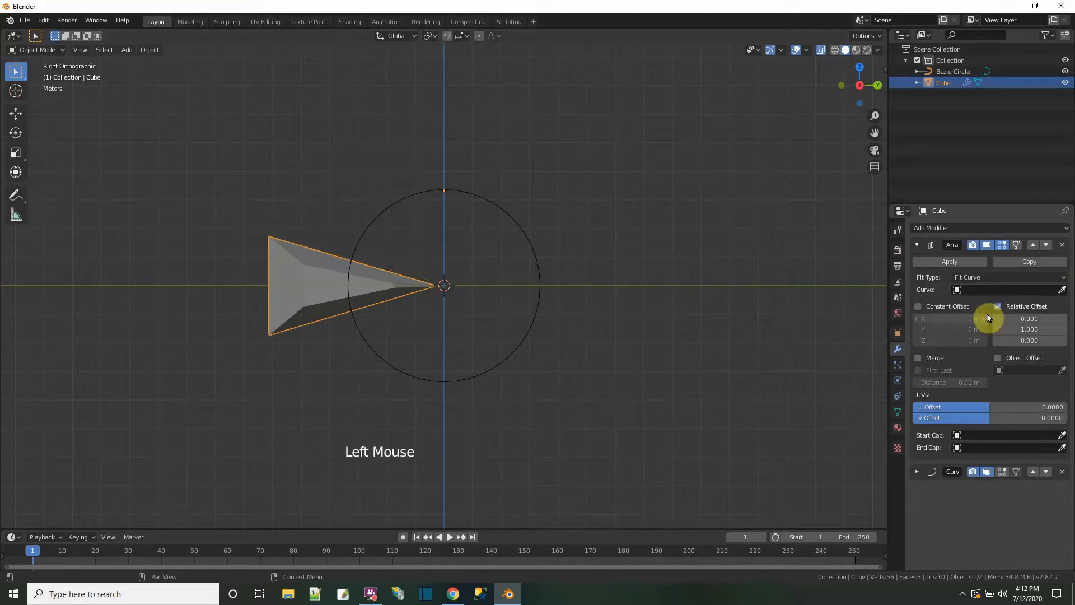
pyautogui.click(955, 290)
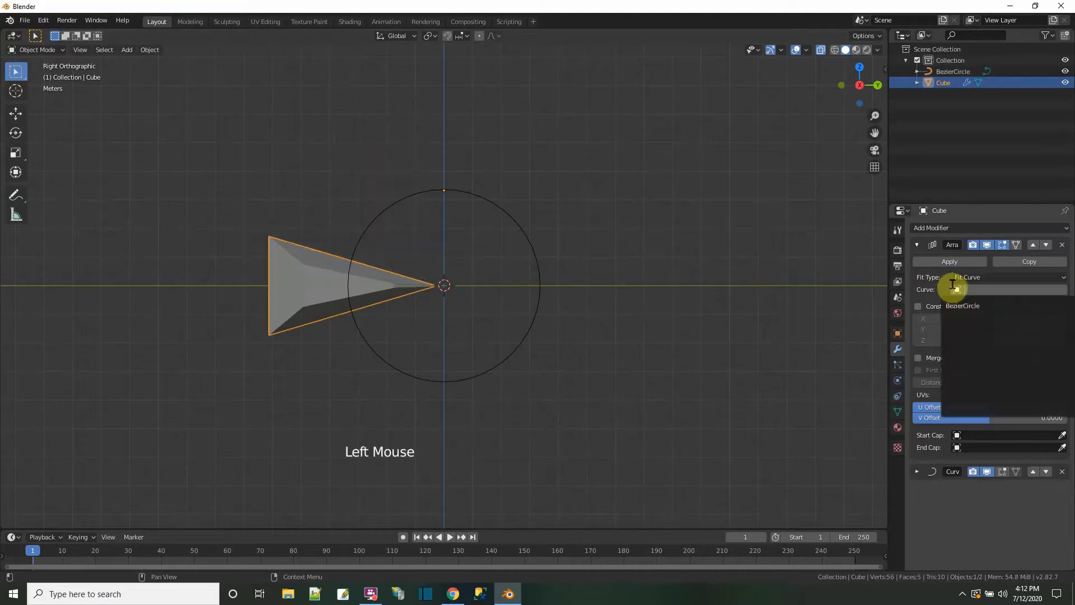
pyautogui.click(966, 307)
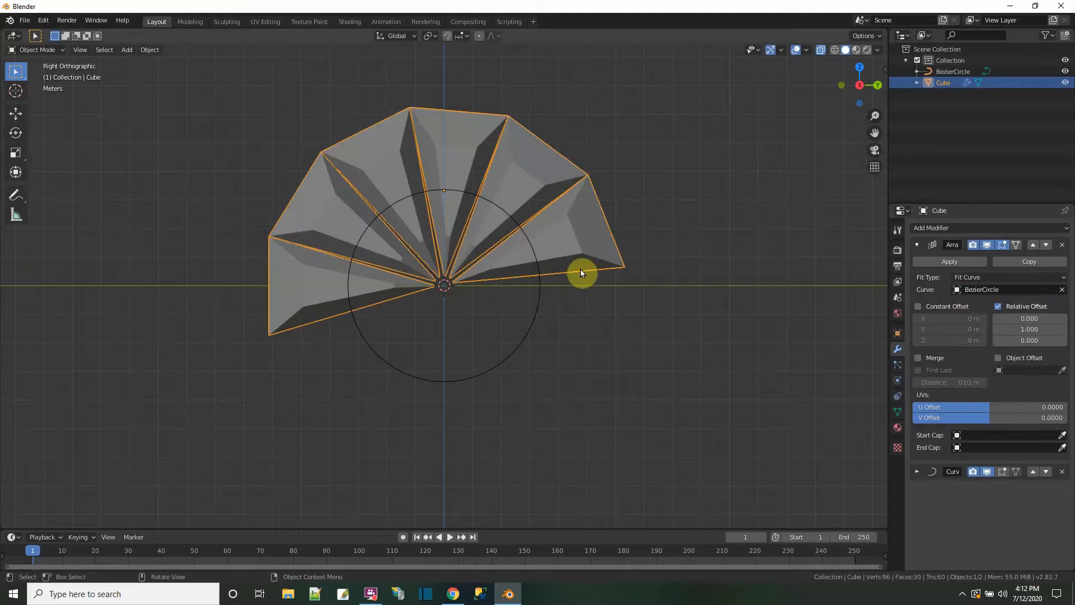
# Try a Y relative offset of 2 on the spoke array and return it to 1
pyautogui.click(1033, 326)
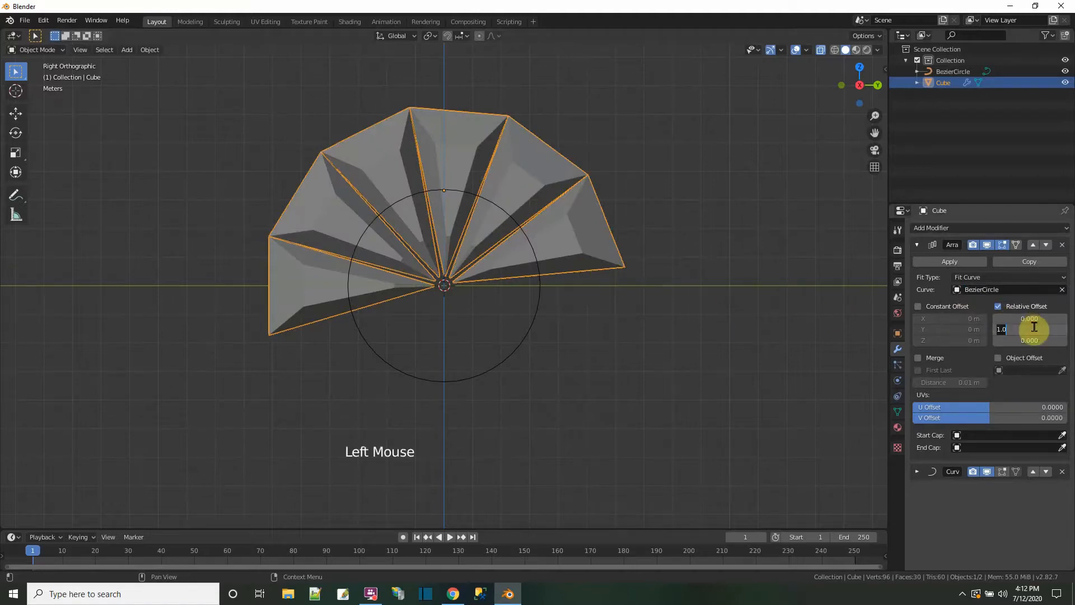
pyautogui.press('Return')
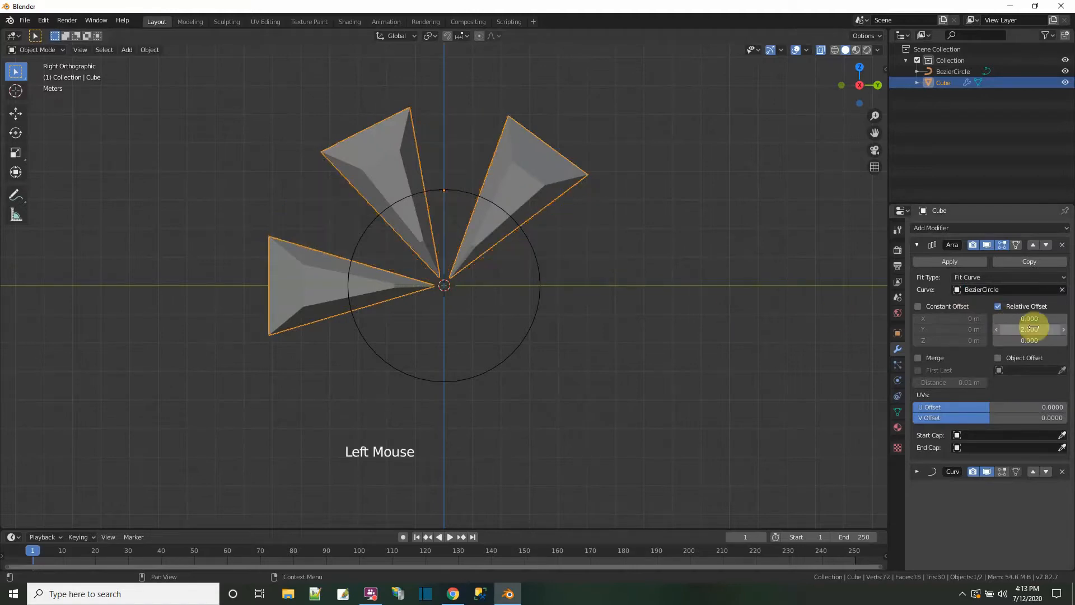
pyautogui.click(1033, 328)
pyautogui.write('1')
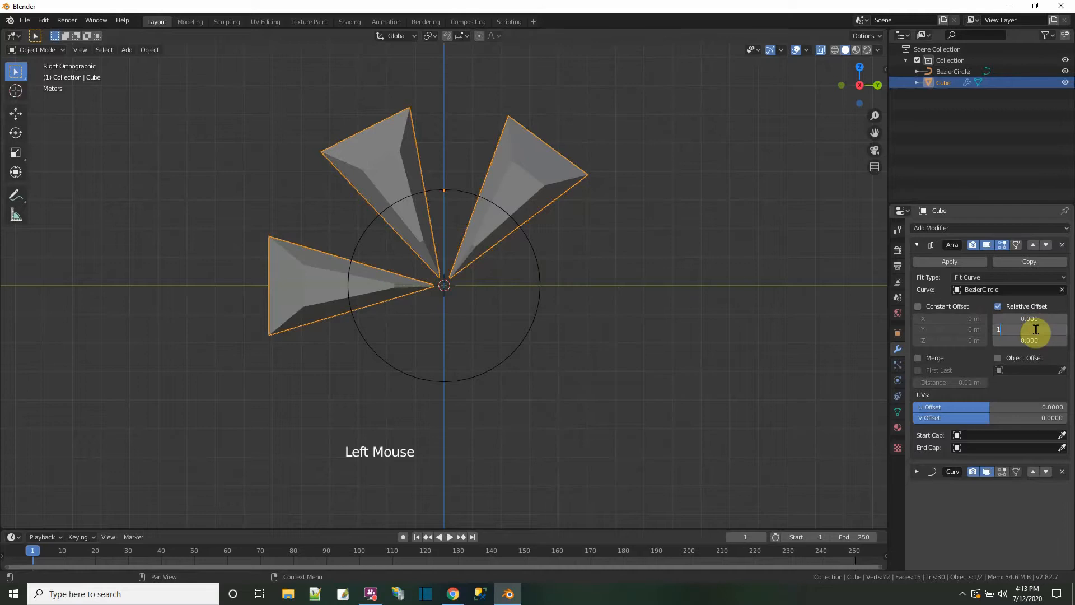
pyautogui.press('Return')
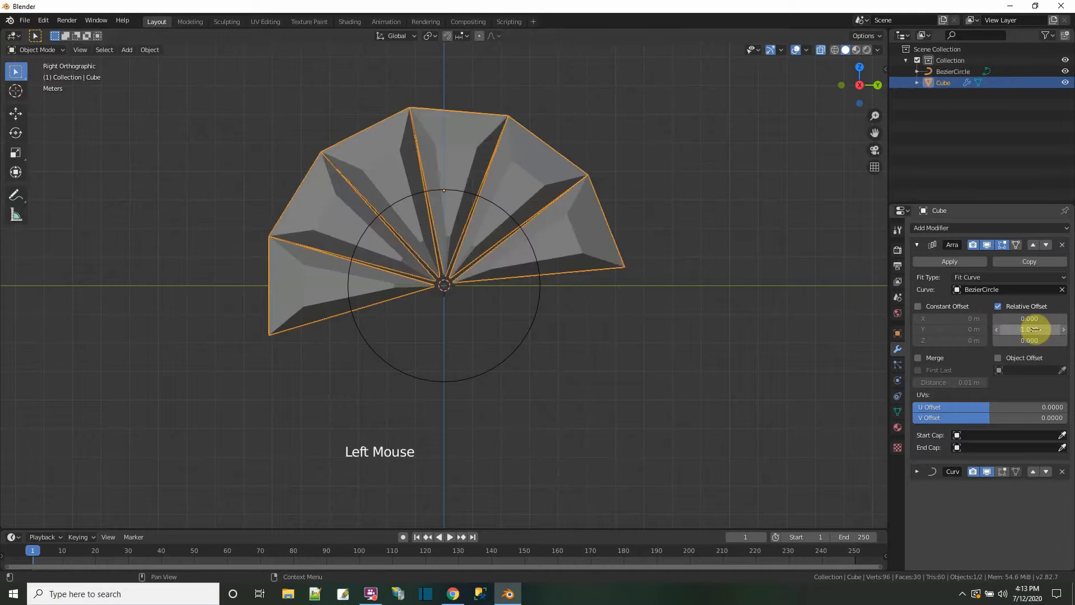
# Try the Fit Length option, return the Array to Fixed Count and raise its count to 11
pyautogui.click(986, 277)
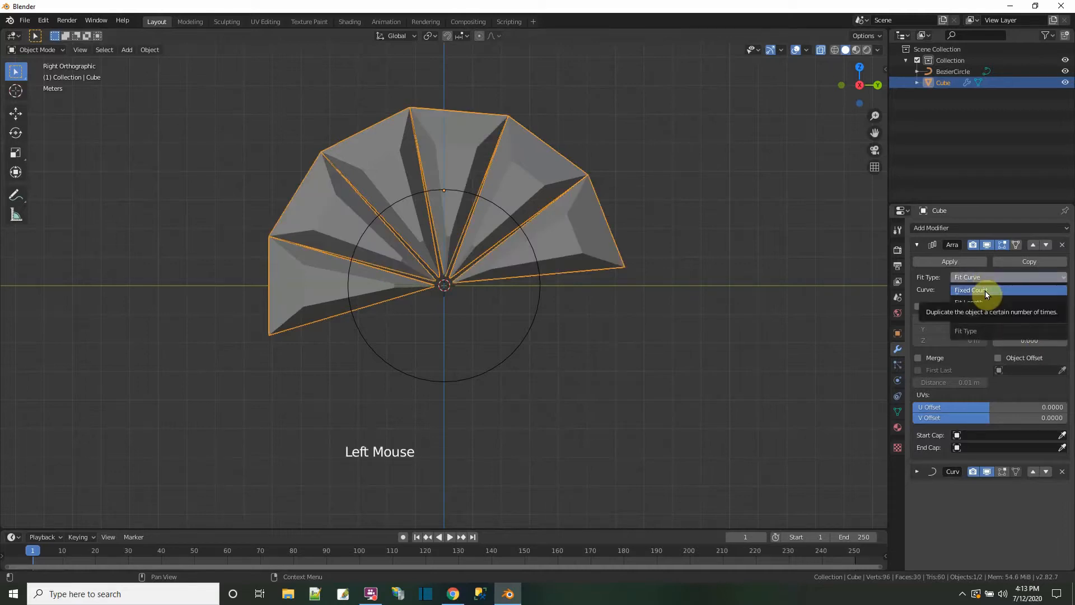
pyautogui.click(983, 302)
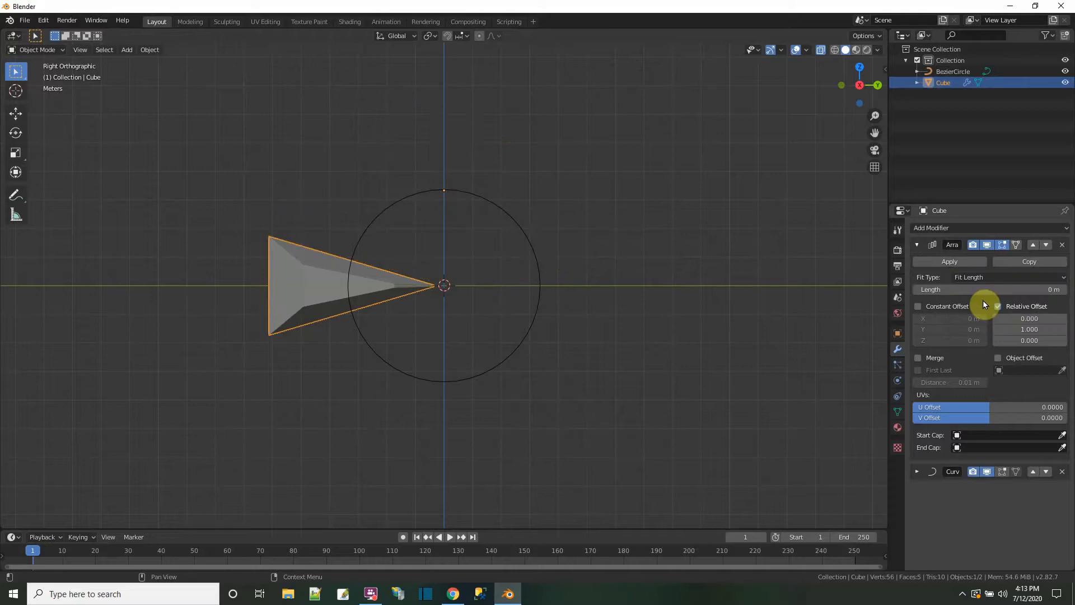
pyautogui.click(983, 272)
pyautogui.click(985, 304)
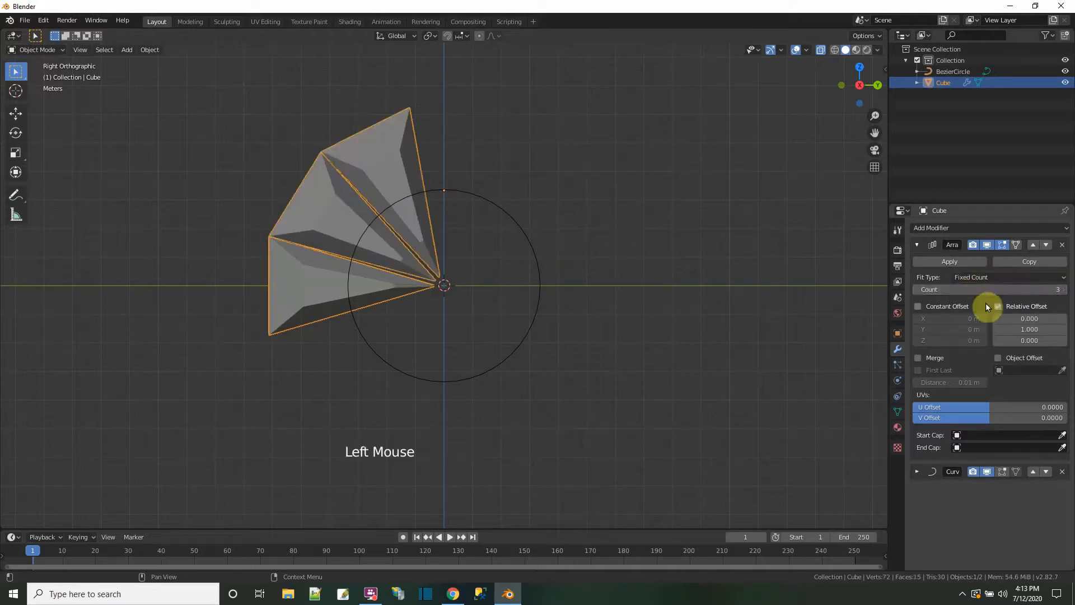
pyautogui.moveTo(978, 290); pyautogui.dragTo(1022, 289)
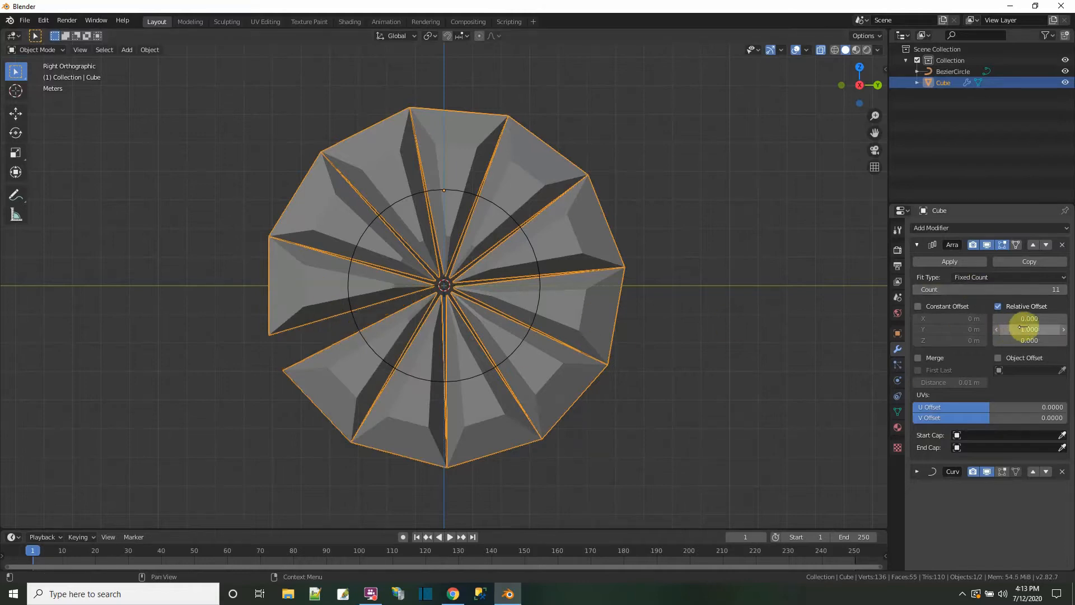
# Experiment with the array's Y relative offset below 1 and at 1, and set it to 1.1
pyautogui.moveTo(1032, 328)
pyautogui.mouseDown()
pyautogui.moveTo(1008, 329)
pyautogui.moveTo(1043, 332)
pyautogui.mouseUp()
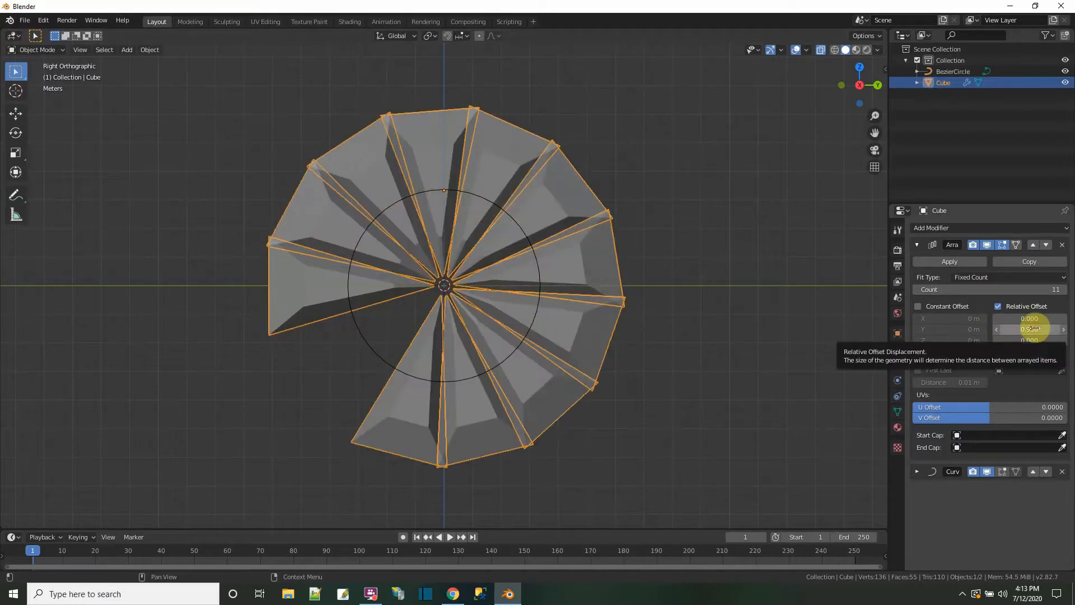
pyautogui.click(1064, 333)
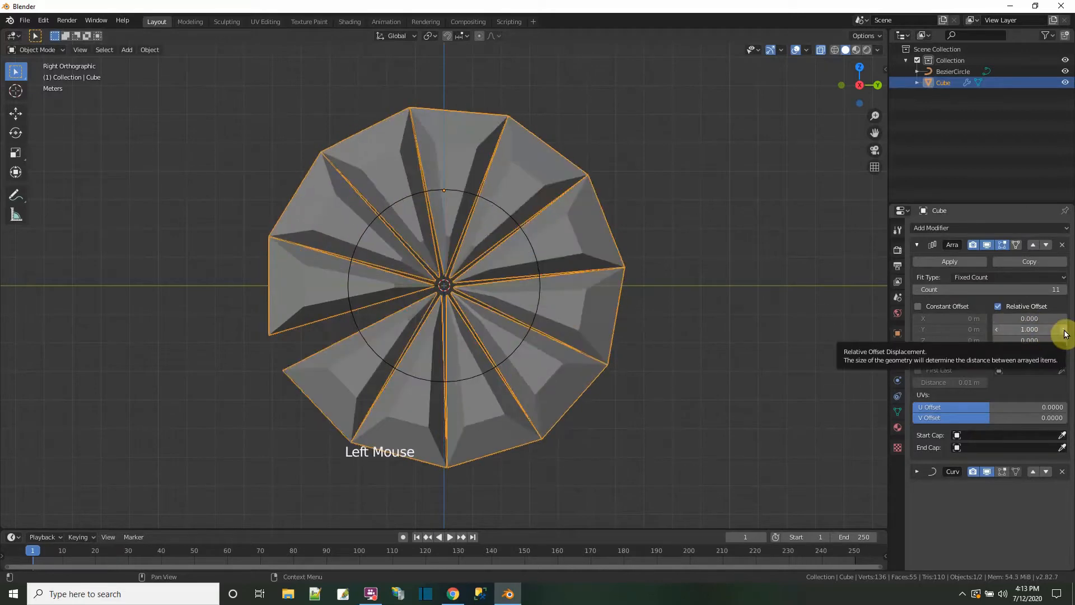
pyautogui.doubleClick(1037, 332)
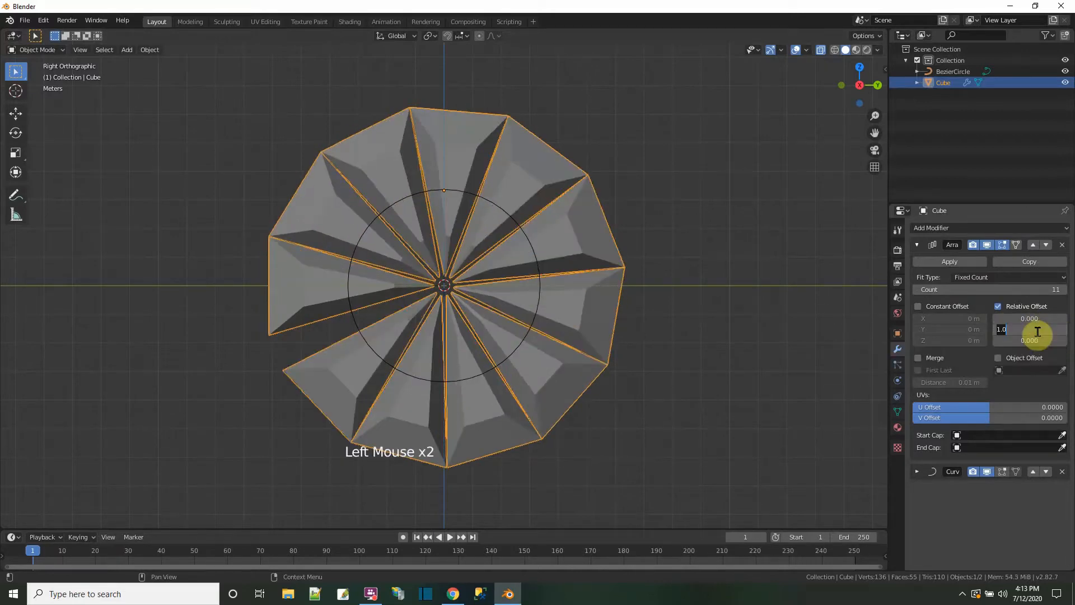
pyautogui.write('1.1')
pyautogui.press('Return')
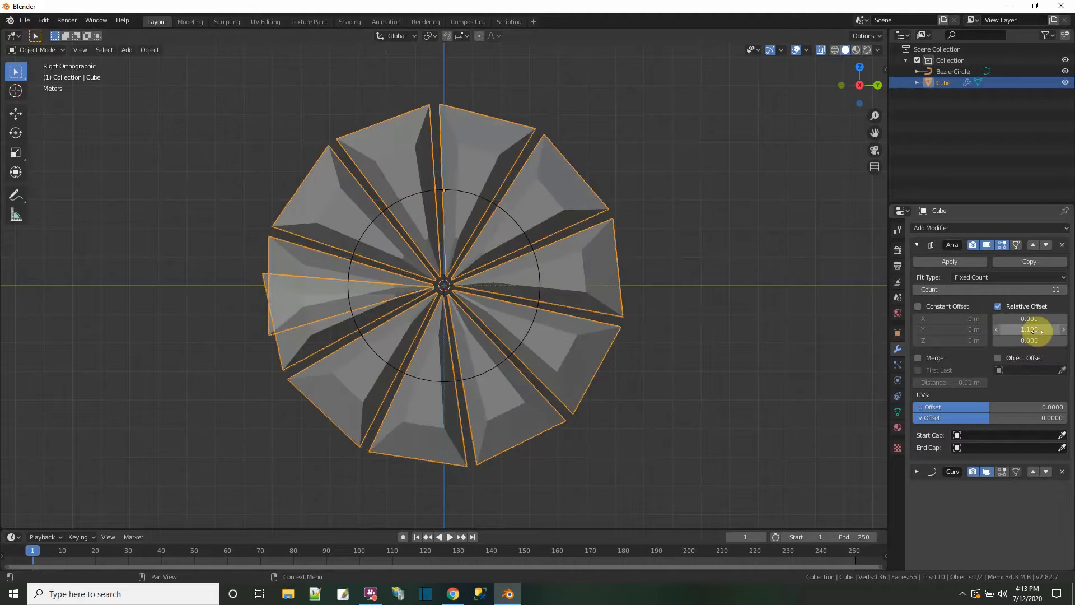
# Reset the array's Y relative offset and try the values 1.02 and 0.5
pyautogui.press('BackSpace')
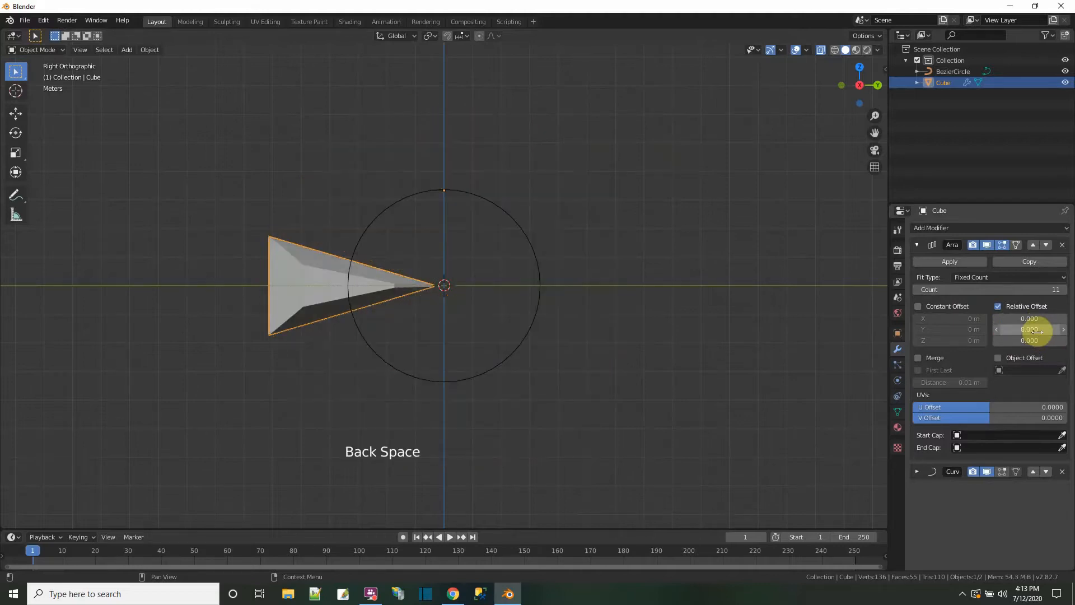
pyautogui.click(1037, 332)
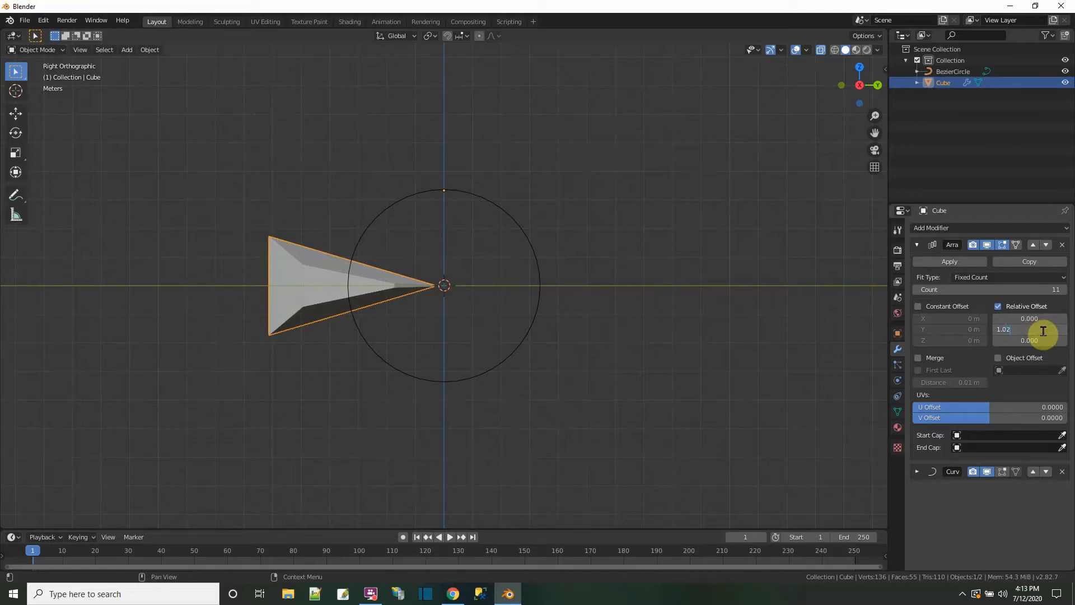
pyautogui.press('Return')
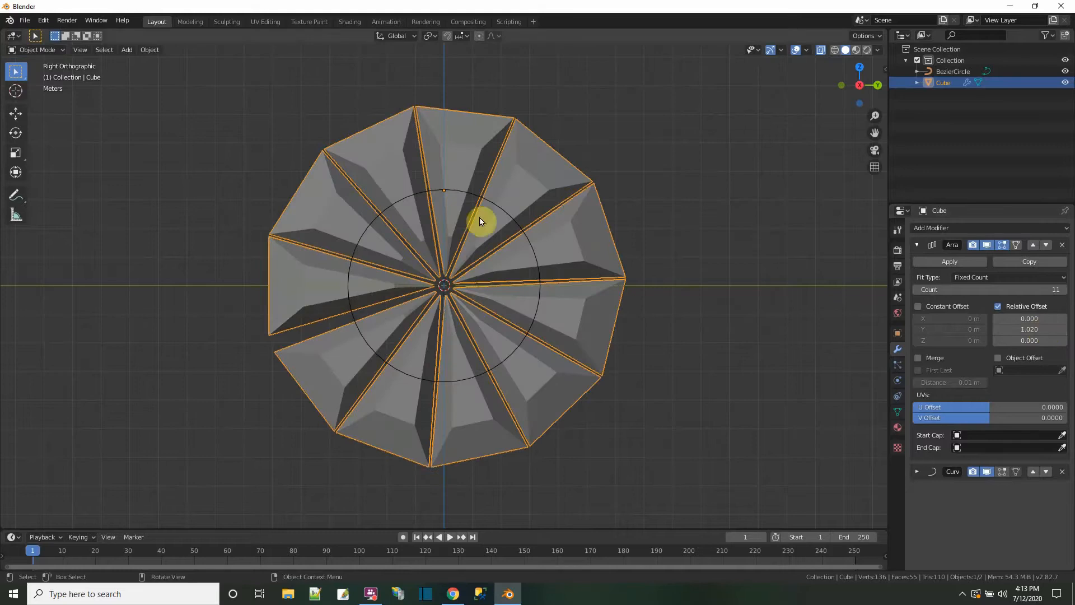
pyautogui.click(1032, 329)
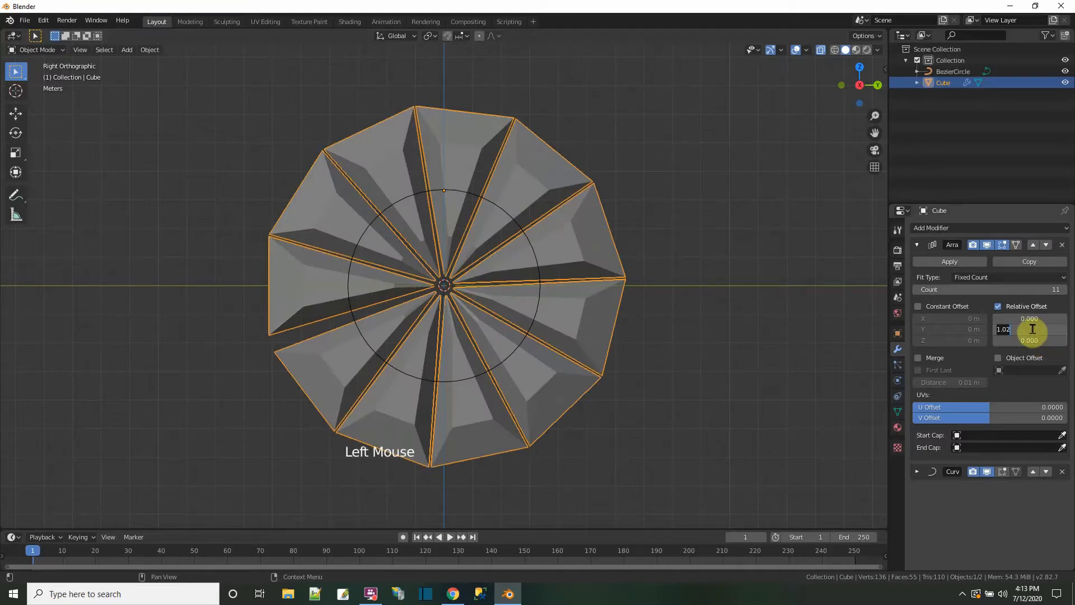
pyautogui.write('.5')
pyautogui.press('Return')
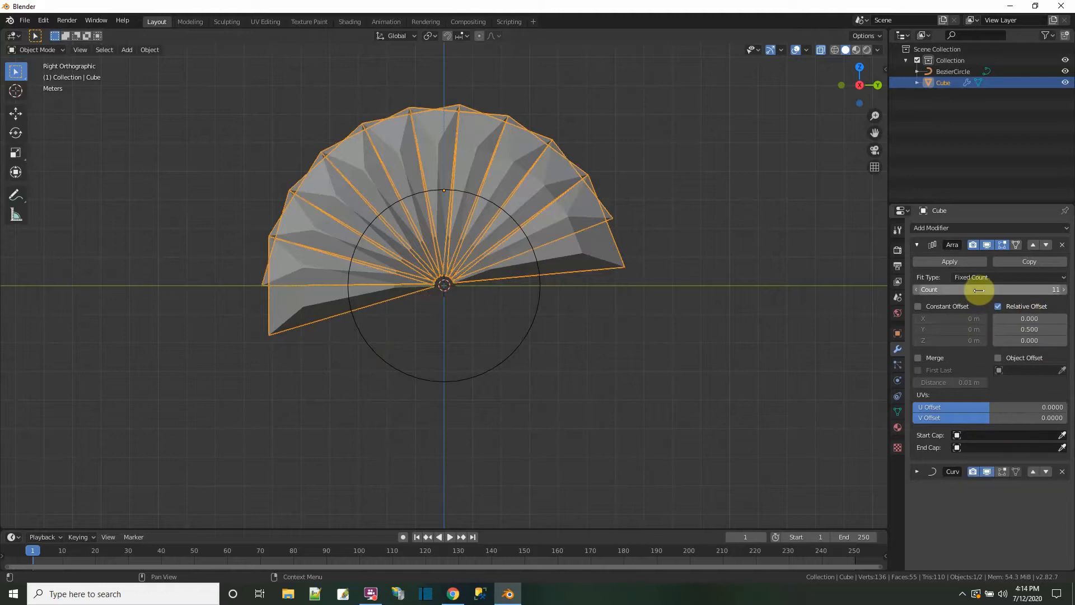
# Reduce the Array modifier's count to 8 spokes
pyautogui.click(918, 290)
pyautogui.click(918, 290)
pyautogui.click(918, 290)
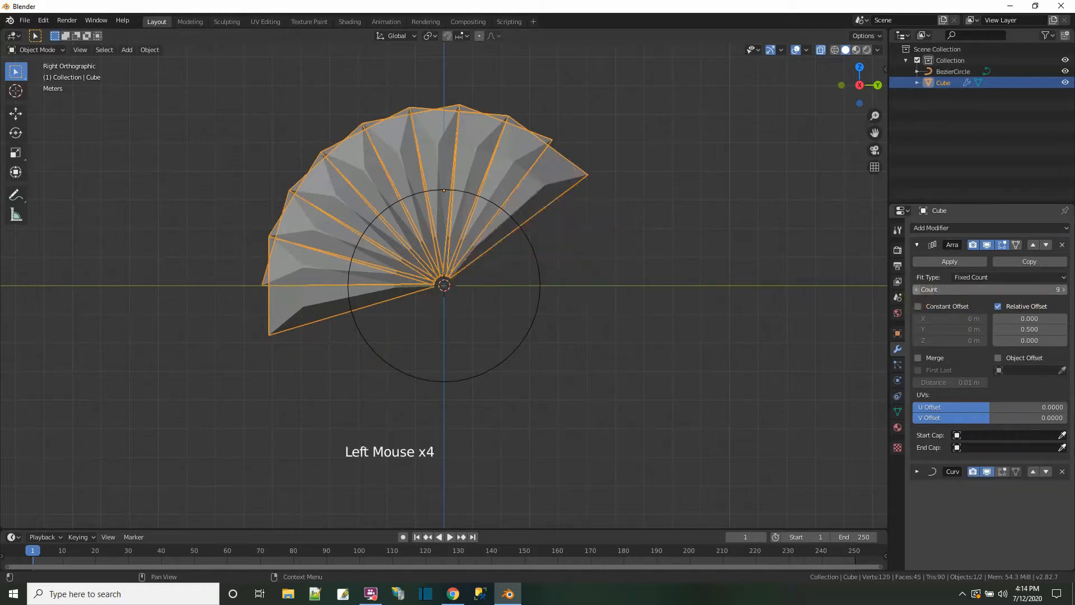
# Set the Y relative offset of the eight-spoke array back to 1
pyautogui.click(1035, 328)
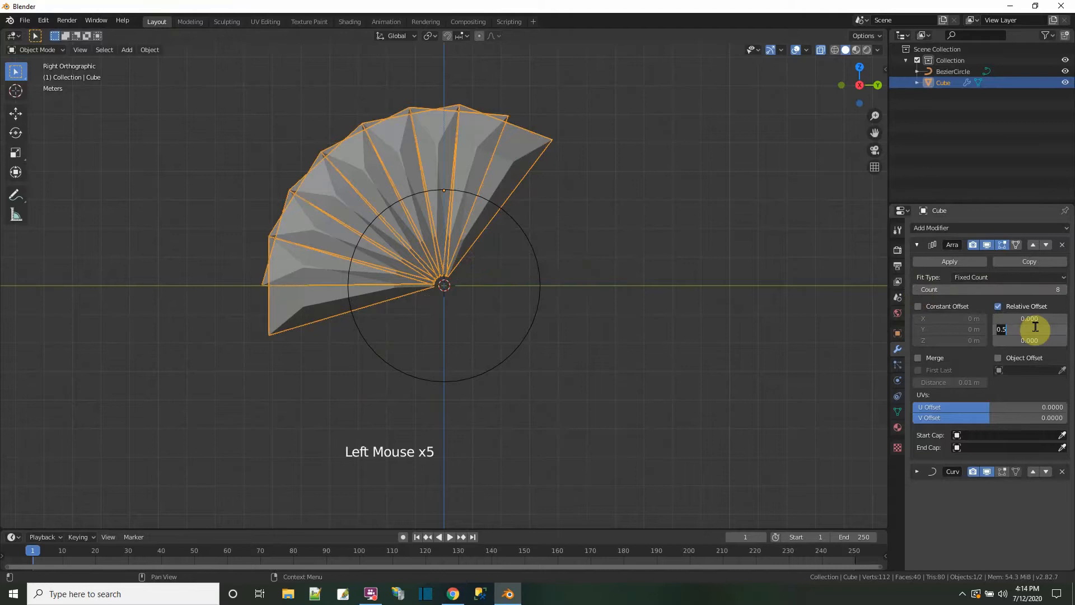
pyautogui.write('1')
pyautogui.press('Return')
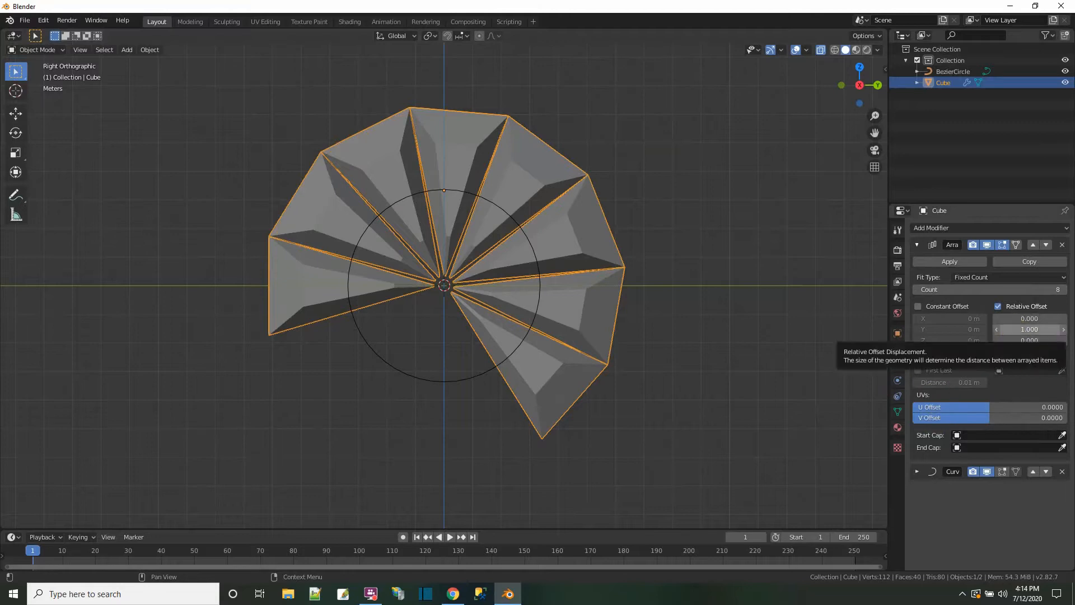
# Try Y relative offsets of 1.4 and 1.35 on the eight-spoke array, and return to 1.4
pyautogui.click(1029, 330)
pyautogui.moveTo(1029, 330); pyautogui.dragTo(1053, 329)
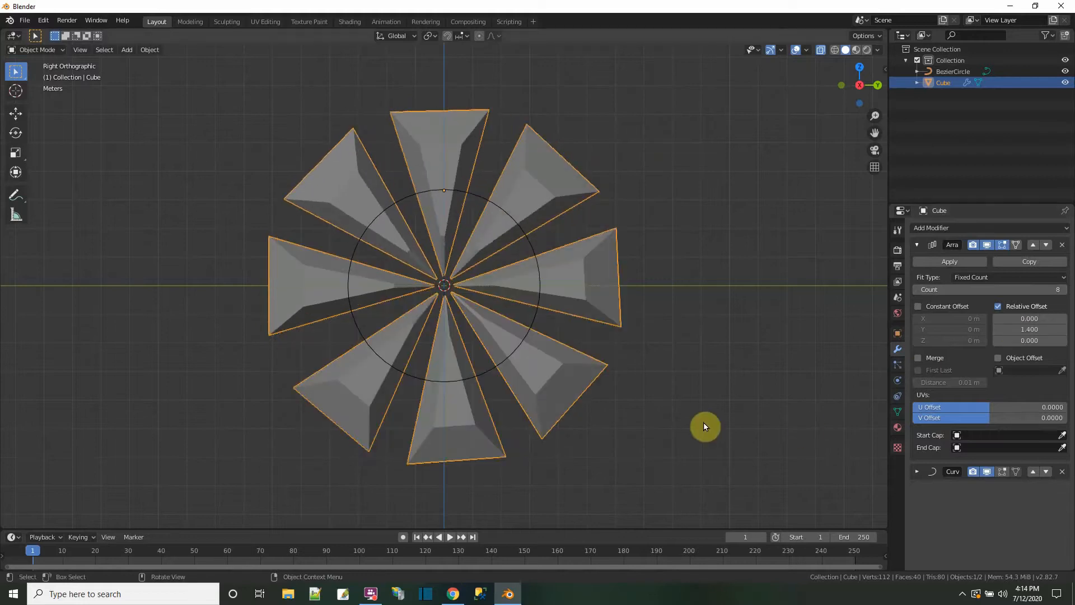
pyautogui.click(1034, 329)
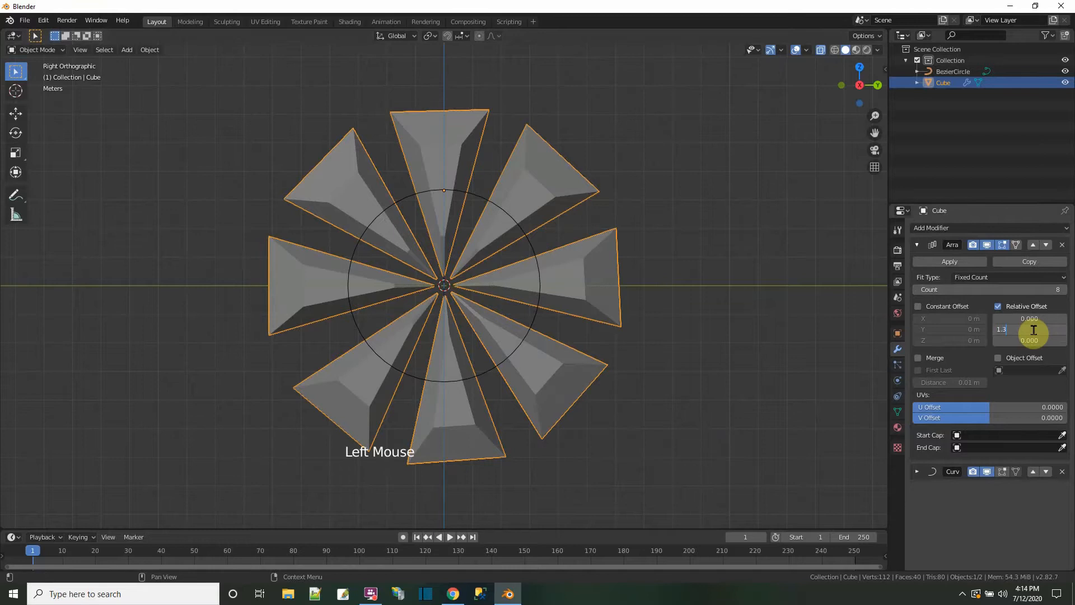
pyautogui.write('1.3')
pyautogui.press('Return')
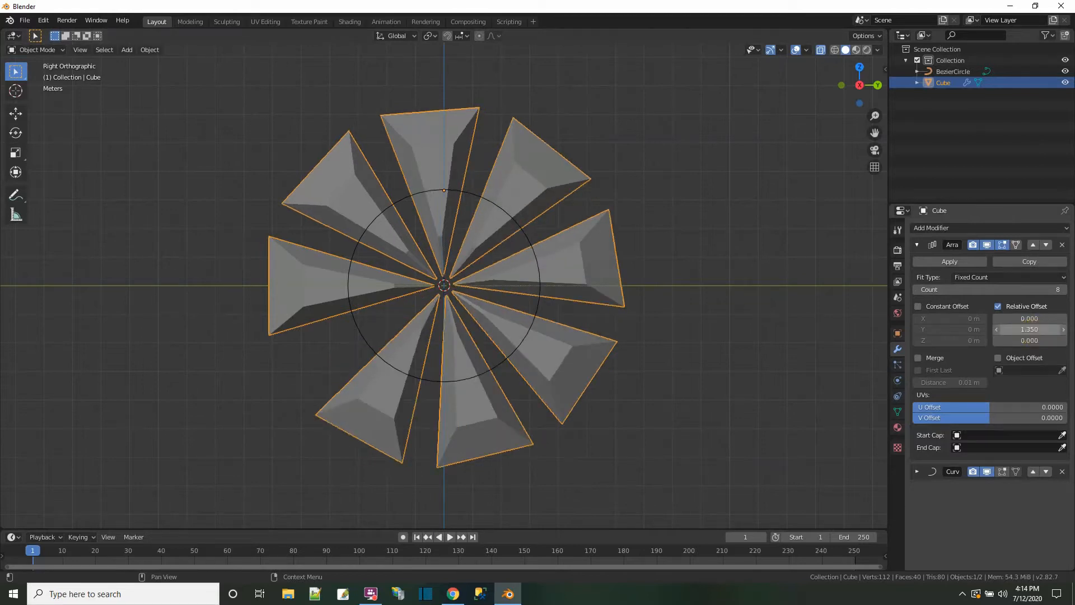
pyautogui.click(1033, 329)
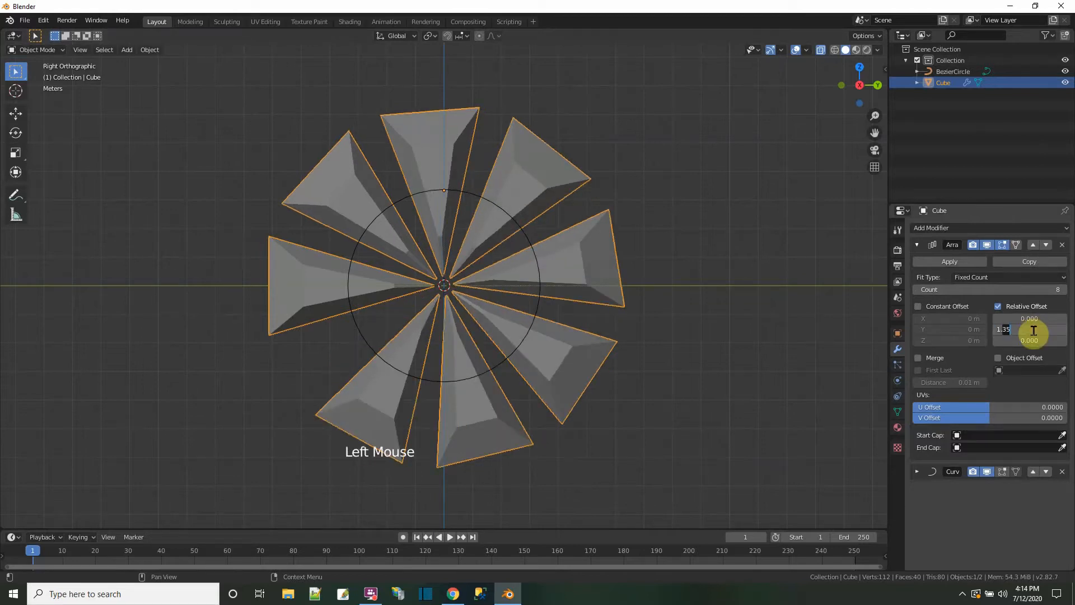
pyautogui.write('1.4')
pyautogui.press('Return')
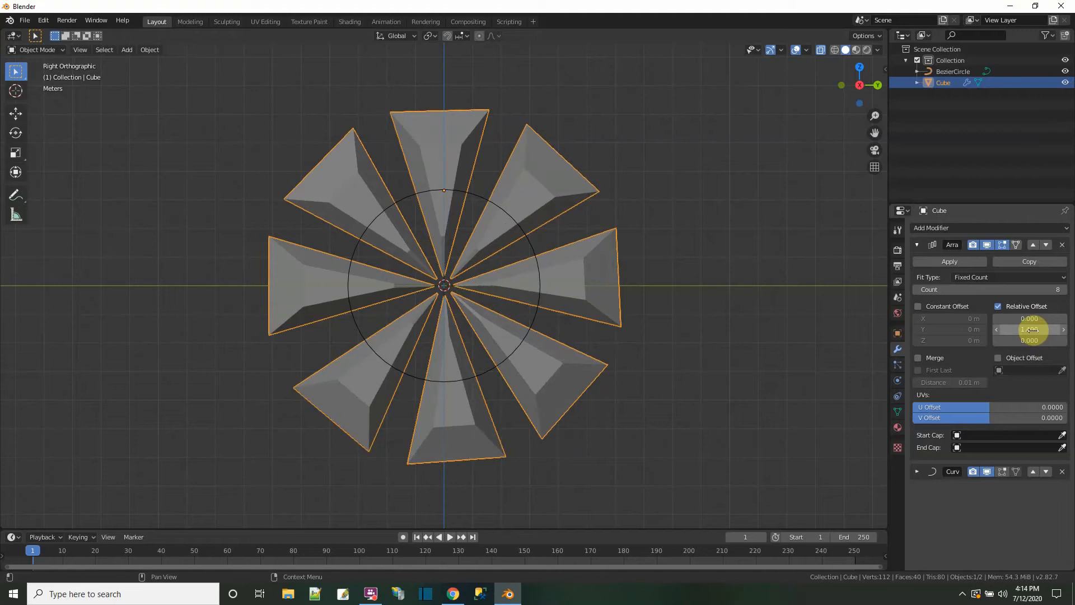
# Reset the array's Y relative offset and try the values 1.45 and 1.44
pyautogui.click(1030, 329)
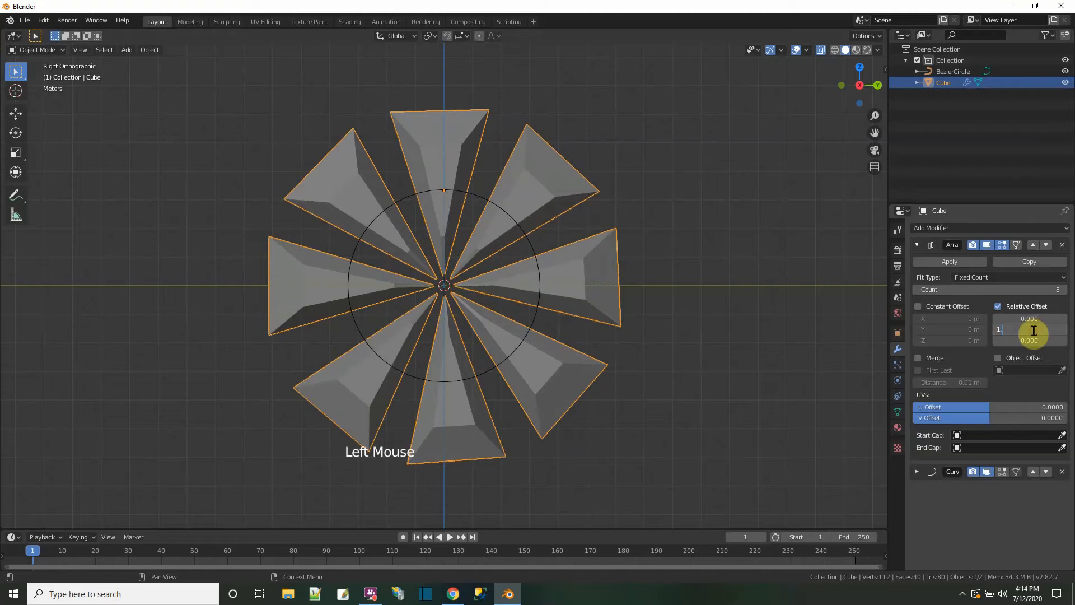
pyautogui.write('1.5')
pyautogui.press('Return')
pyautogui.press('BackSpace')
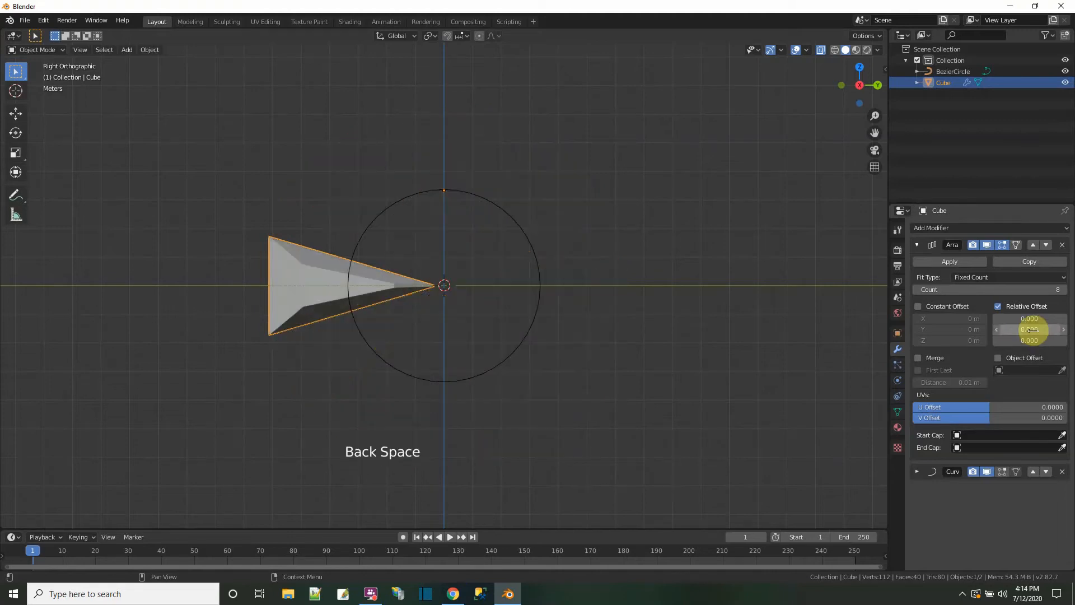
pyautogui.click(1030, 329)
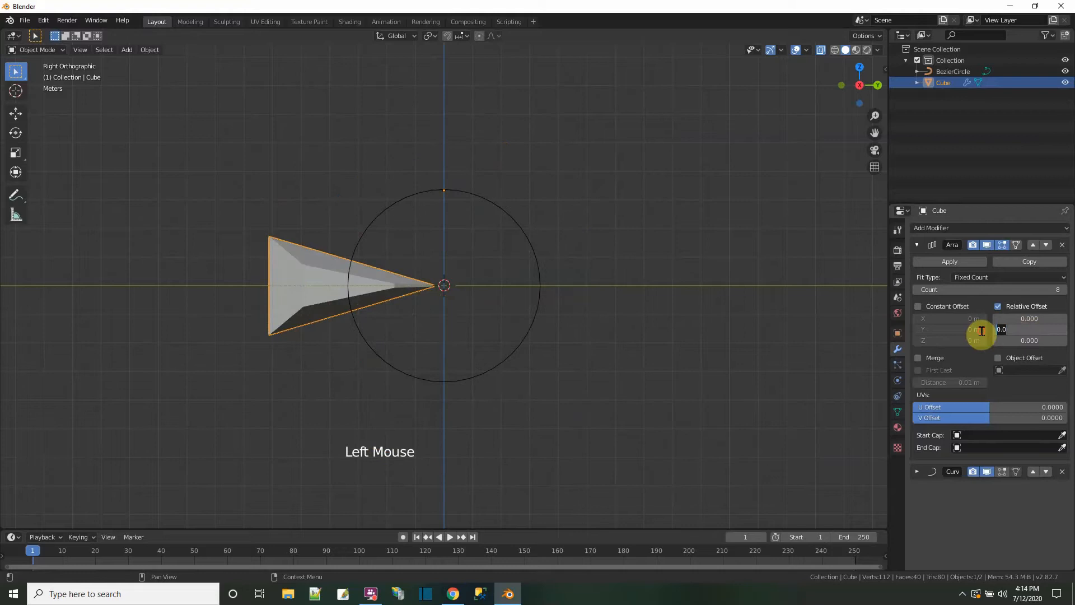
pyautogui.write('1.45')
pyautogui.press('Return')
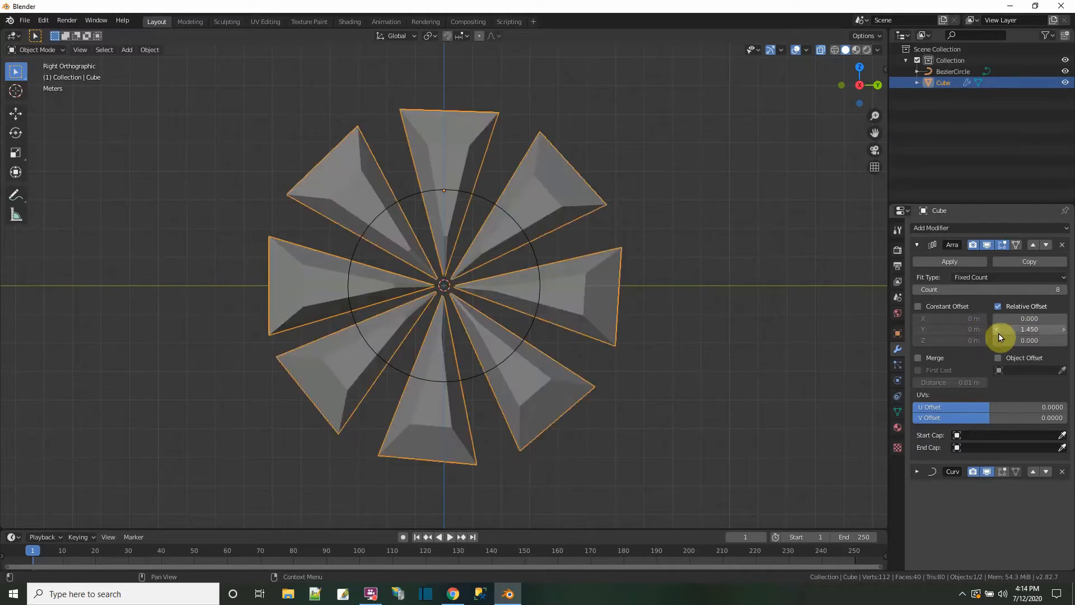
pyautogui.click(1008, 330)
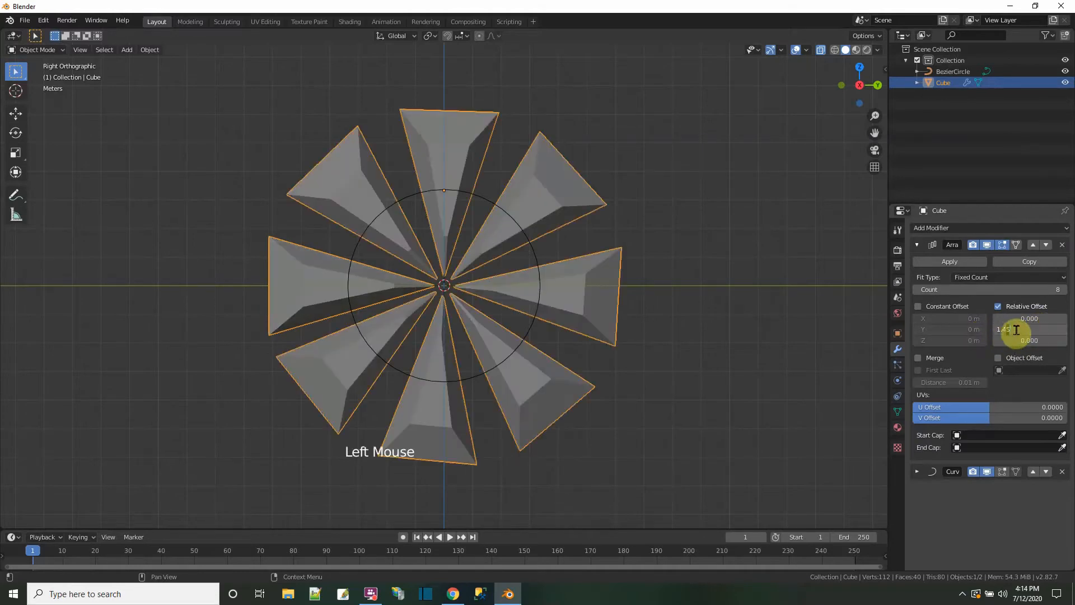
pyautogui.press('Return')
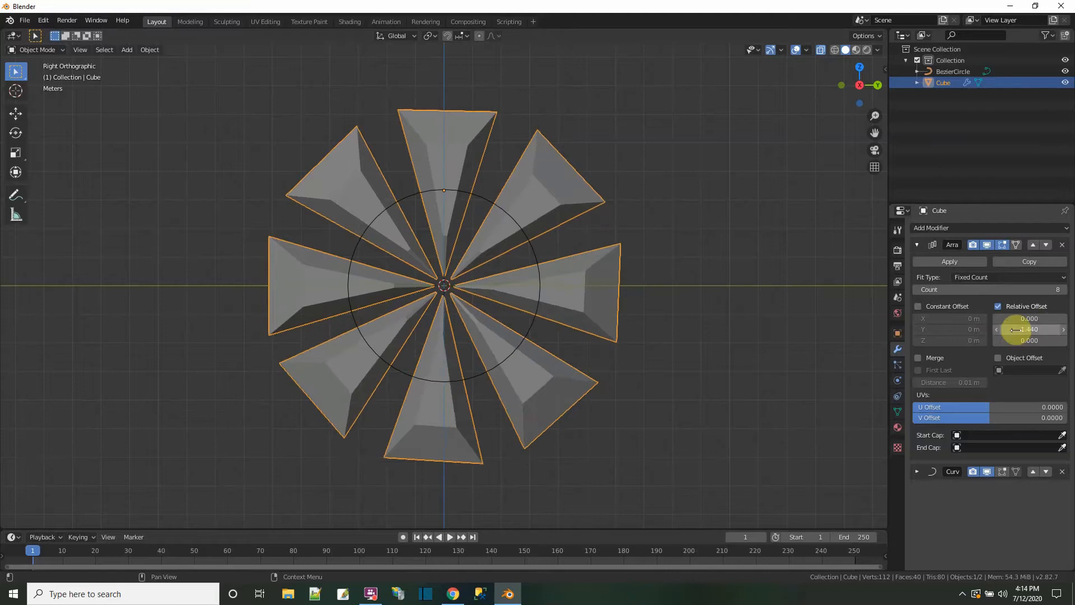
# Reset the array's Y relative offset and set it to 1.43
pyautogui.click(1021, 330)
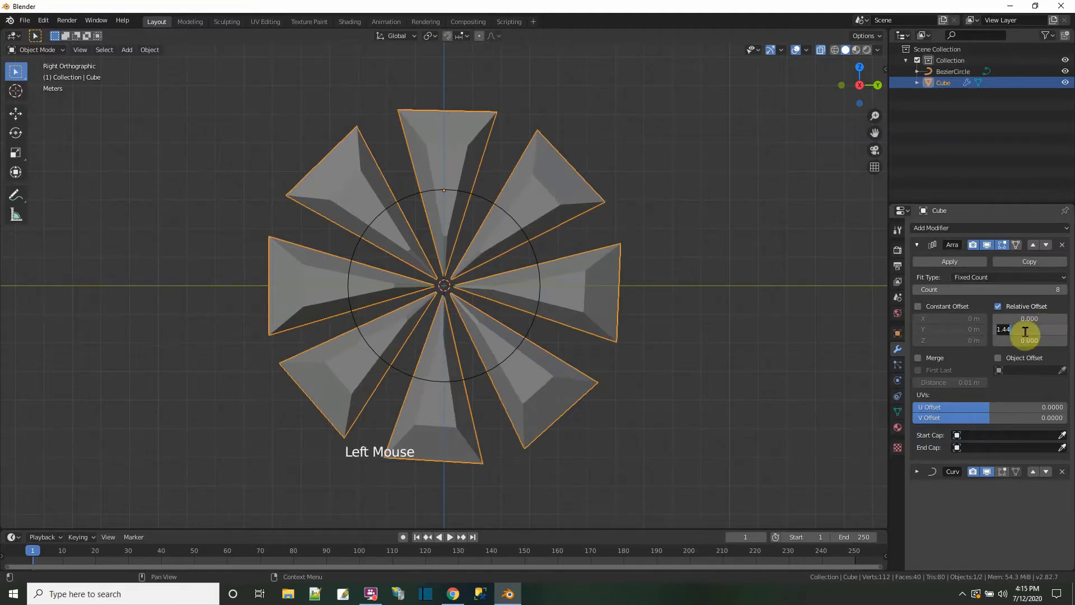
pyautogui.press('BackSpace')
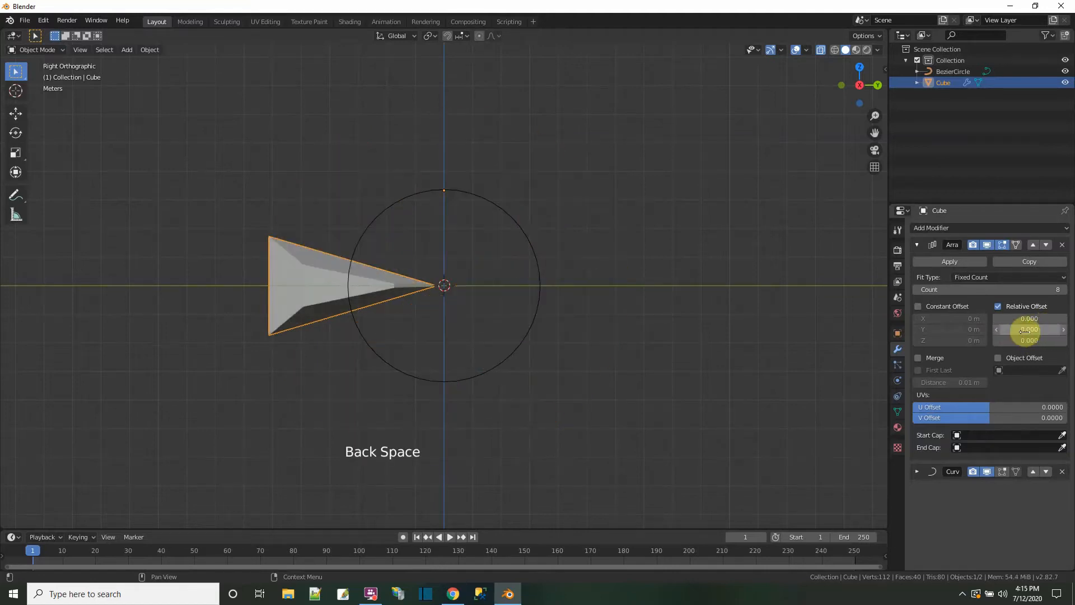
pyautogui.click(1024, 330)
pyautogui.write('1.4')
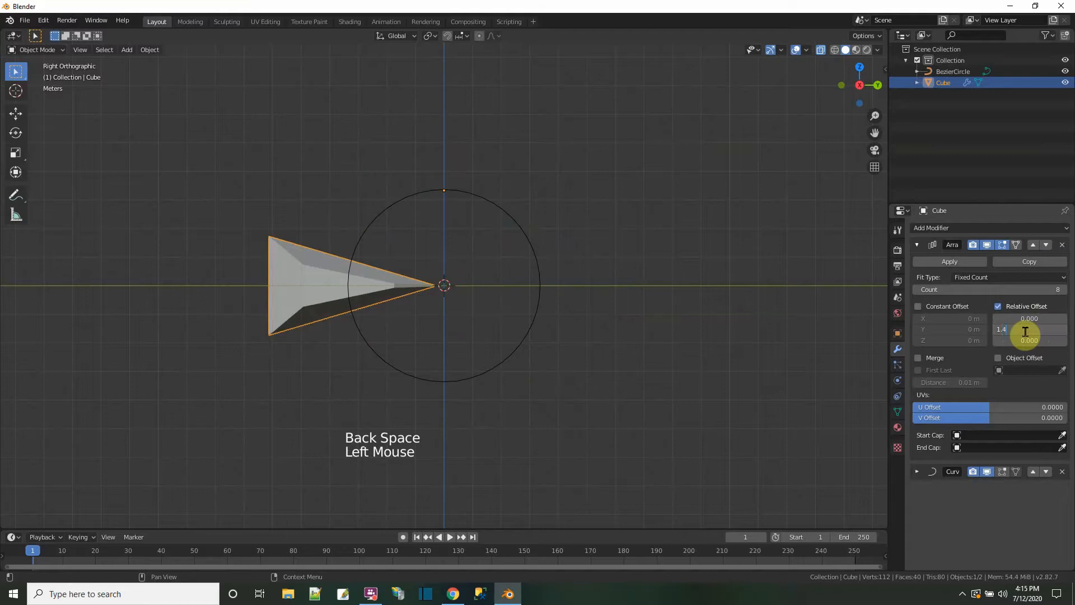
pyautogui.write('3')
pyautogui.press('Return')
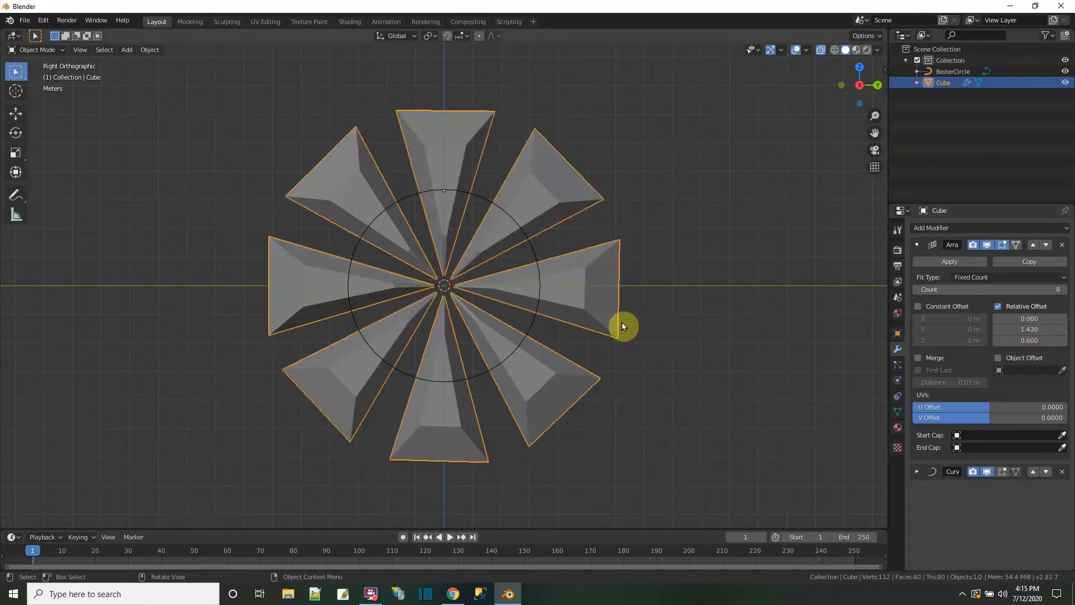
# Set the spoke object's Z location to 0 m
pyautogui.moveTo(622, 323); pyautogui.dragTo(644, 420, button='middle')
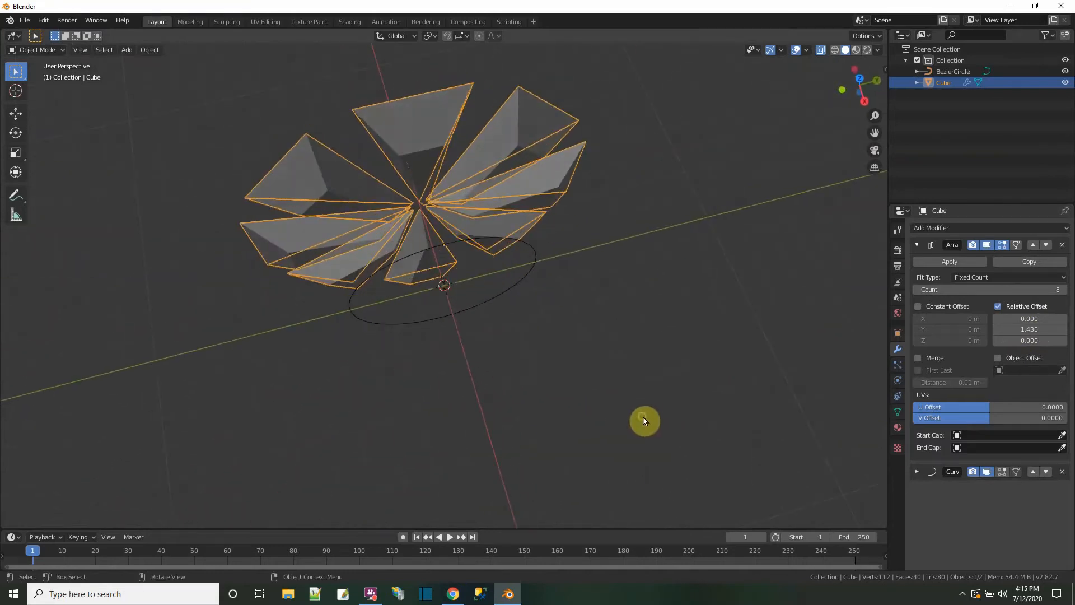
pyautogui.click(897, 332)
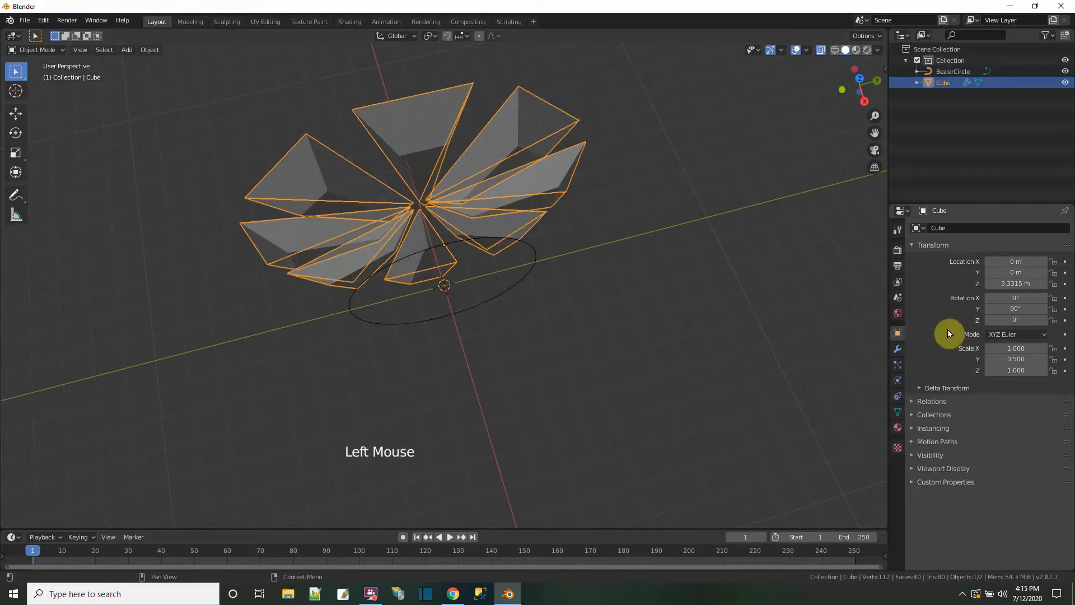
pyautogui.doubleClick(1045, 284)
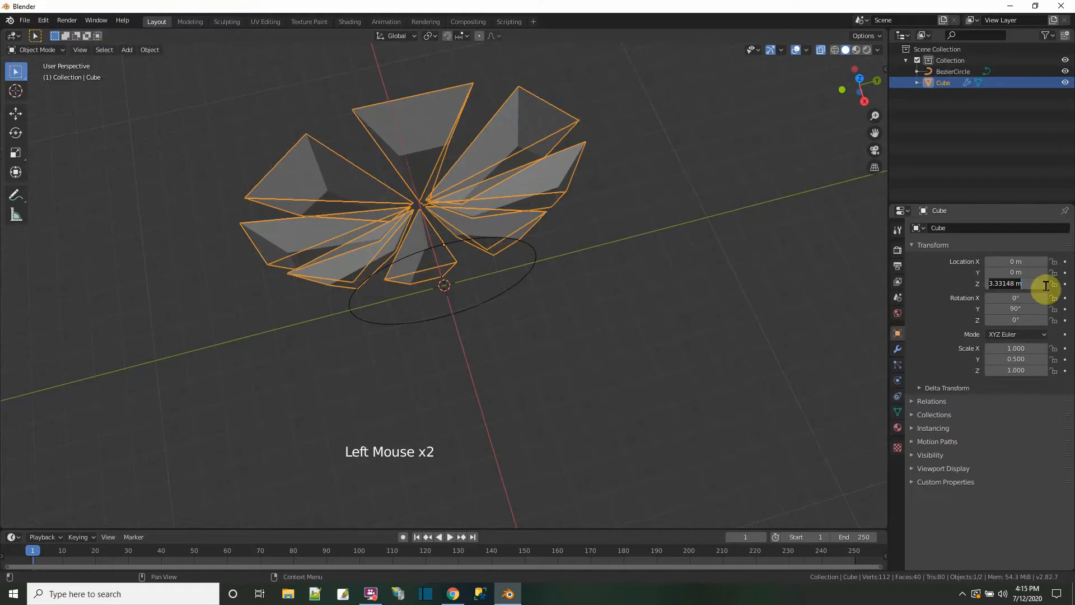
pyautogui.write('0')
pyautogui.press('Return')
pyautogui.moveTo(449, 401); pyautogui.dragTo(302, 425, button='middle')
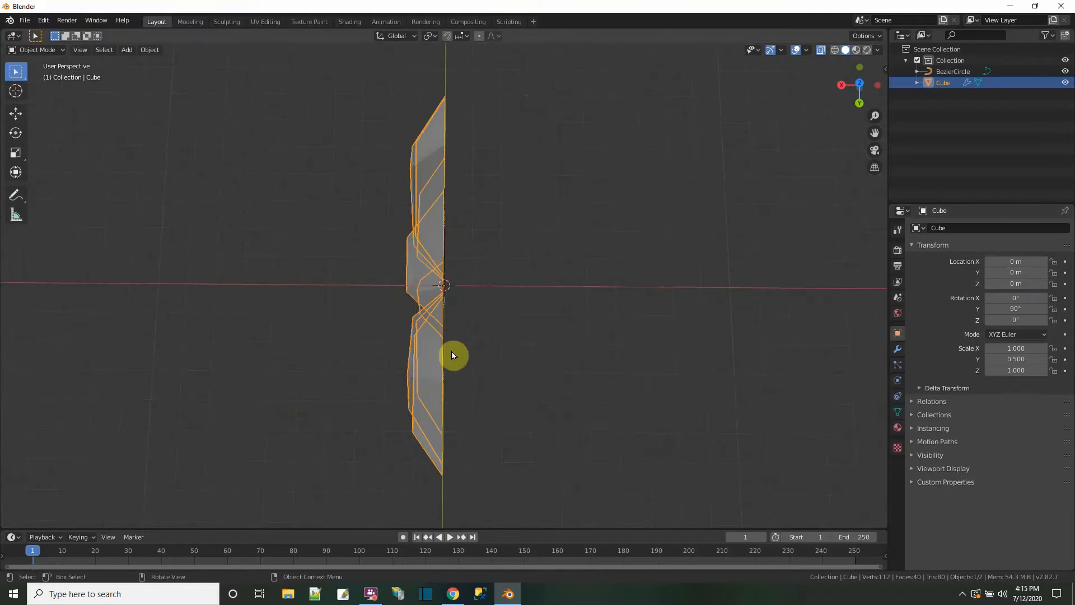
pyautogui.moveTo(452, 355); pyautogui.dragTo(595, 269, button='middle')
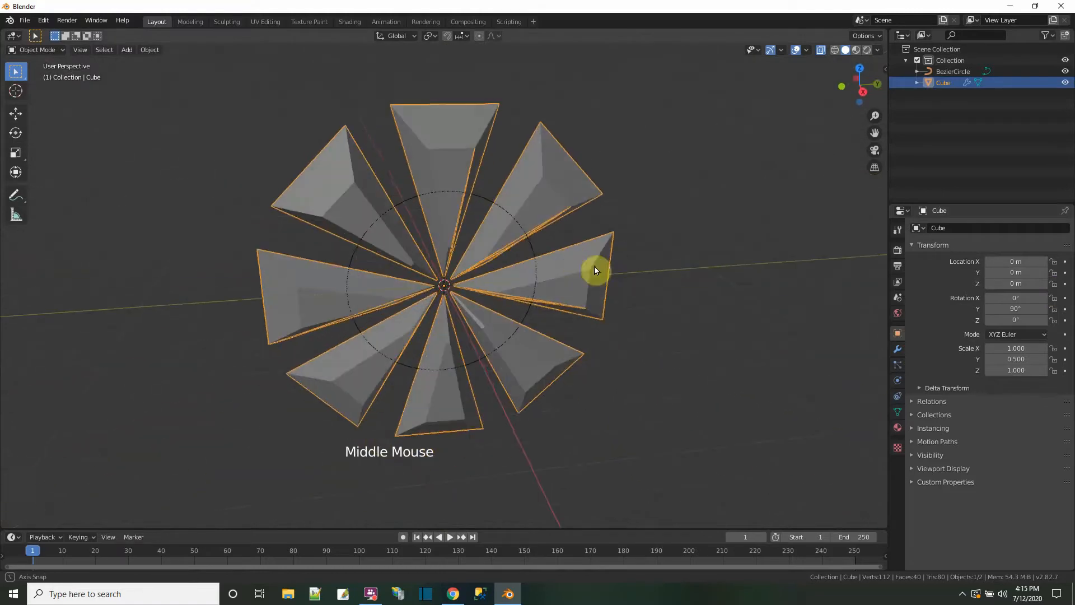
# Collapse the Array modifier's settings and add a Mirror modifier to the spoke object
pyautogui.click(898, 350)
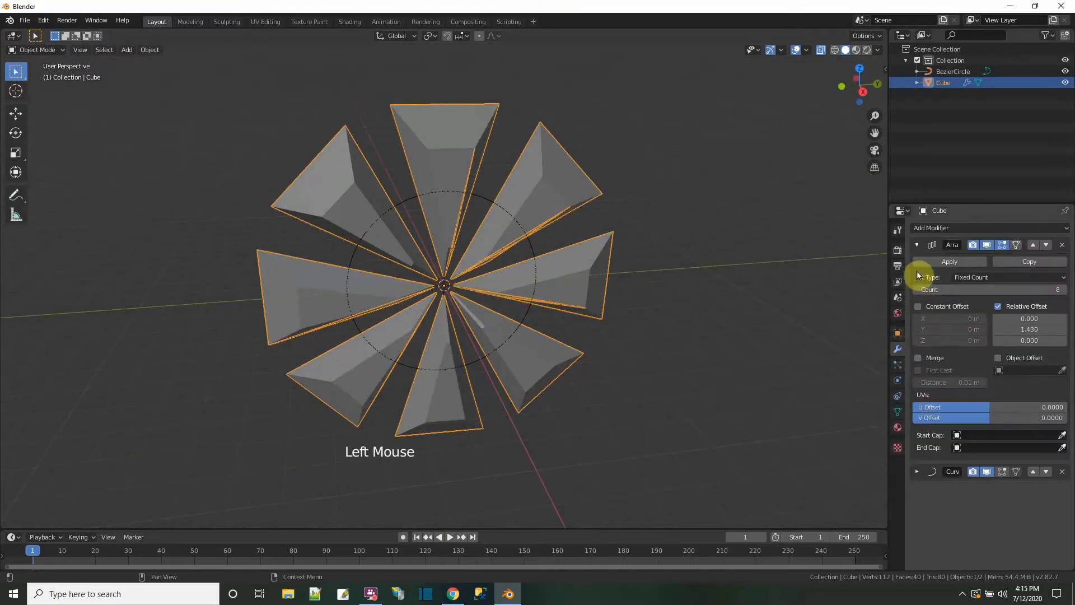
pyautogui.click(916, 245)
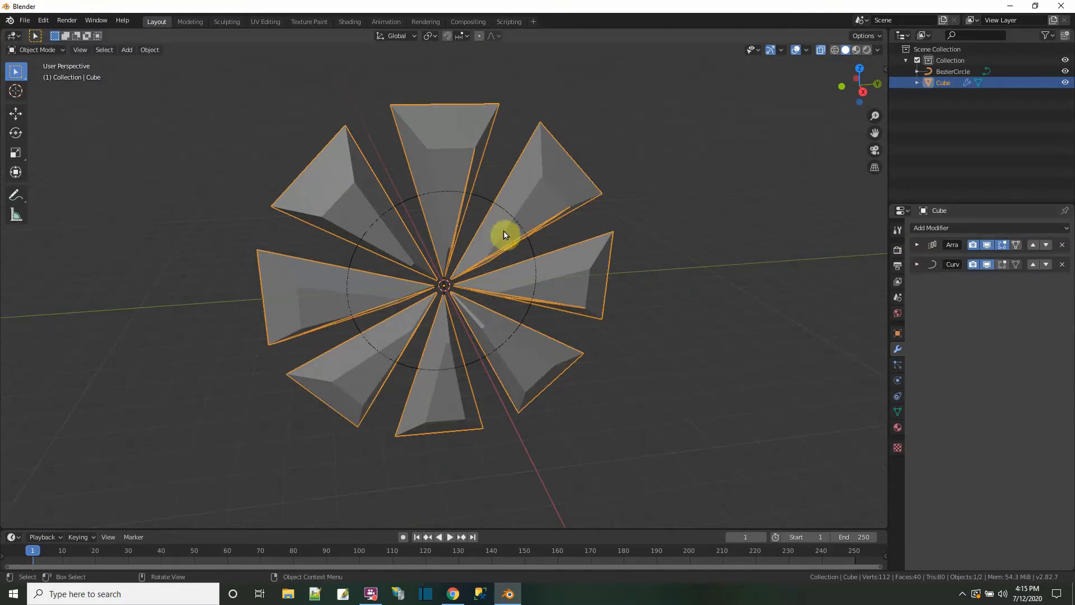
pyautogui.click(947, 228)
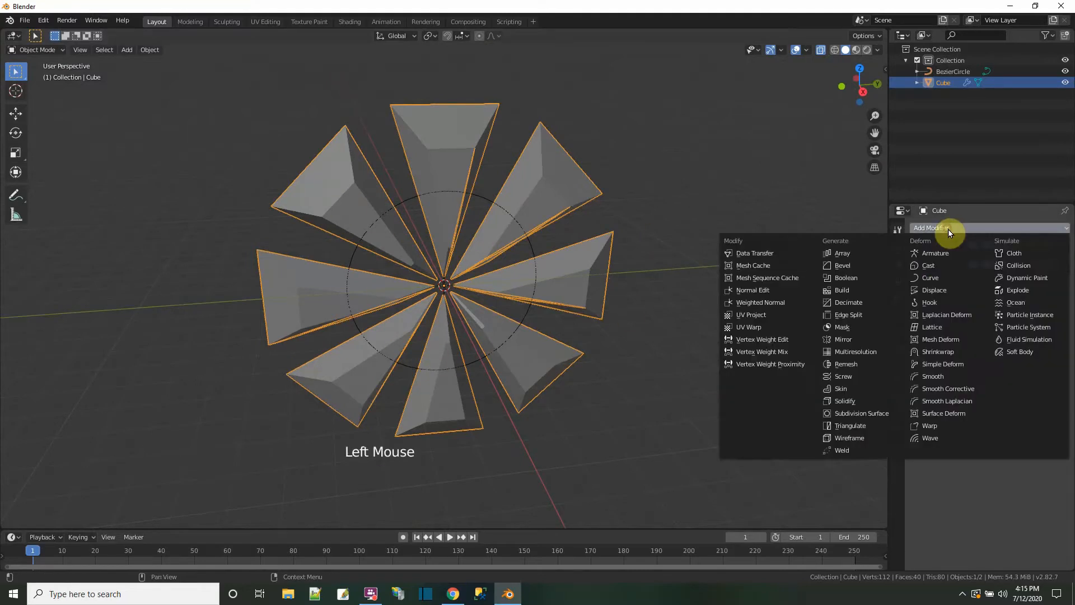
pyautogui.click(843, 339)
pyautogui.moveTo(571, 392); pyautogui.dragTo(452, 404, button='middle')
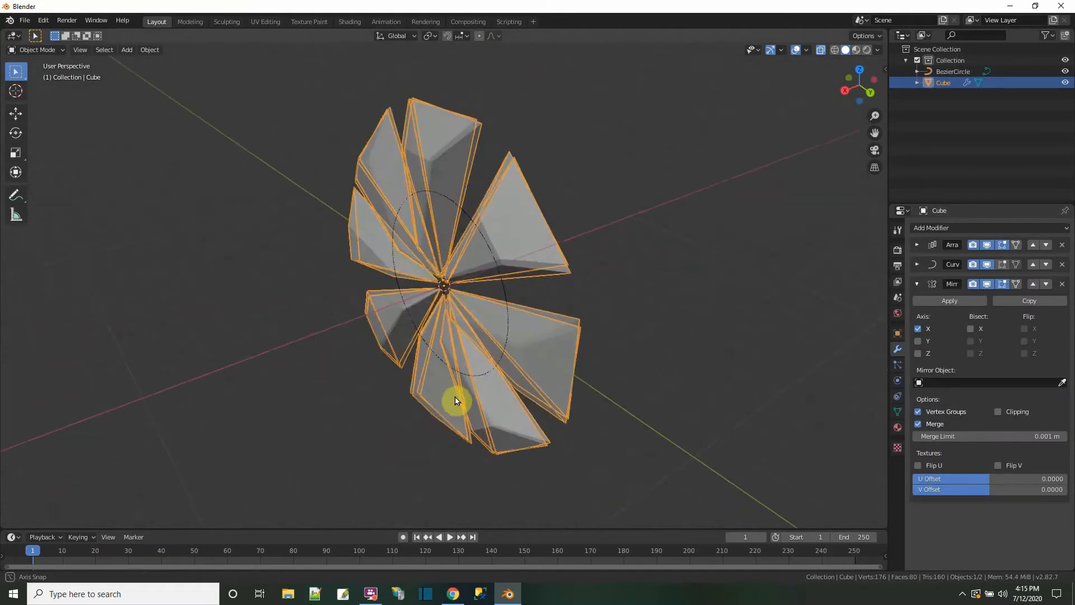
# Turn off the Mirror modifier's X axis, try the Y axis, and mirror the spokes along Z only
pyautogui.click(919, 330)
pyautogui.click(918, 341)
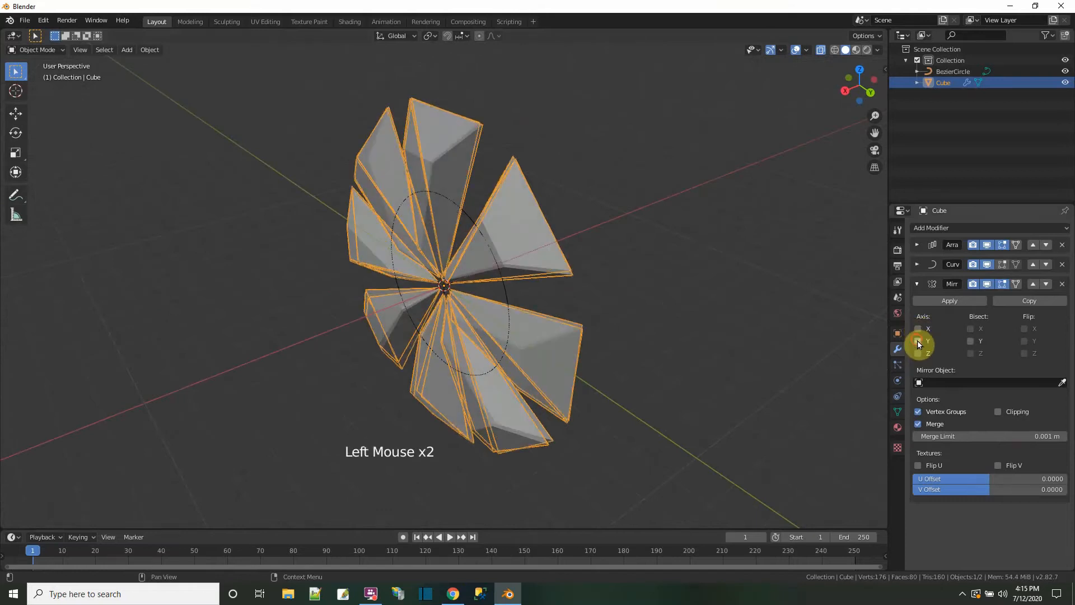
pyautogui.click(918, 341)
pyautogui.click(918, 354)
pyautogui.moveTo(647, 383); pyautogui.dragTo(770, 261, button='middle')
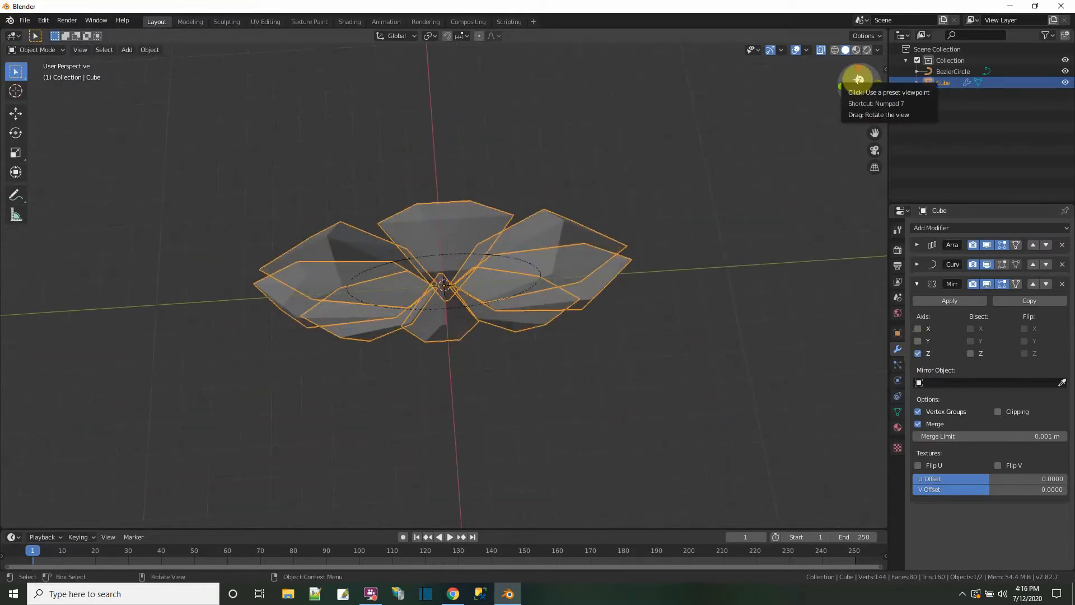
# Turn off the viewport's X-ray display and deselect the spokes
pyautogui.click(821, 49)
pyautogui.moveTo(734, 235); pyautogui.dragTo(739, 173, button='middle')
pyautogui.scroll(-1, 739, 173)
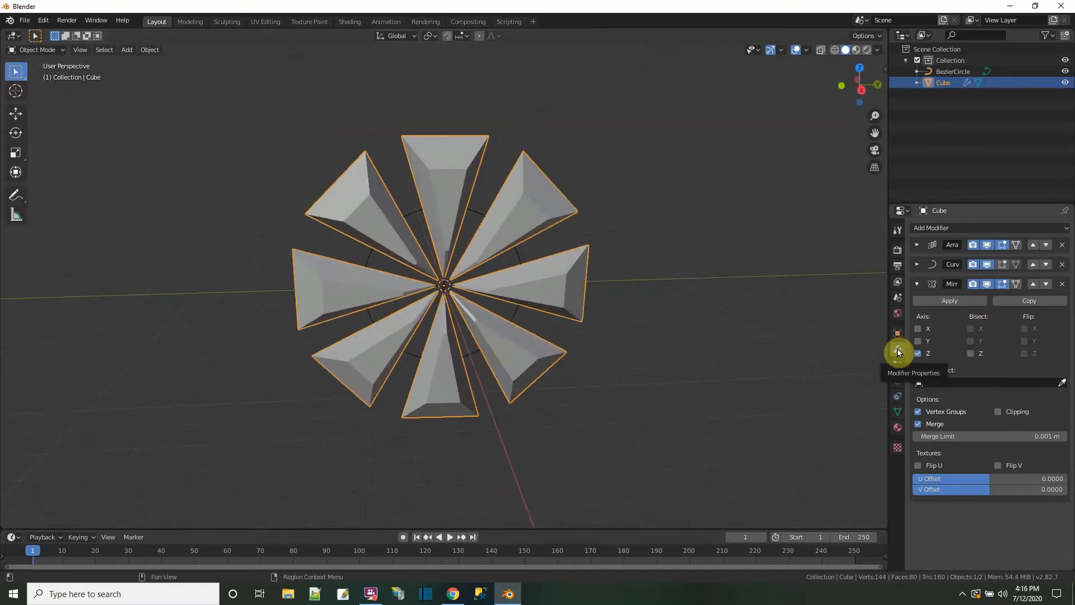
pyautogui.click(730, 372)
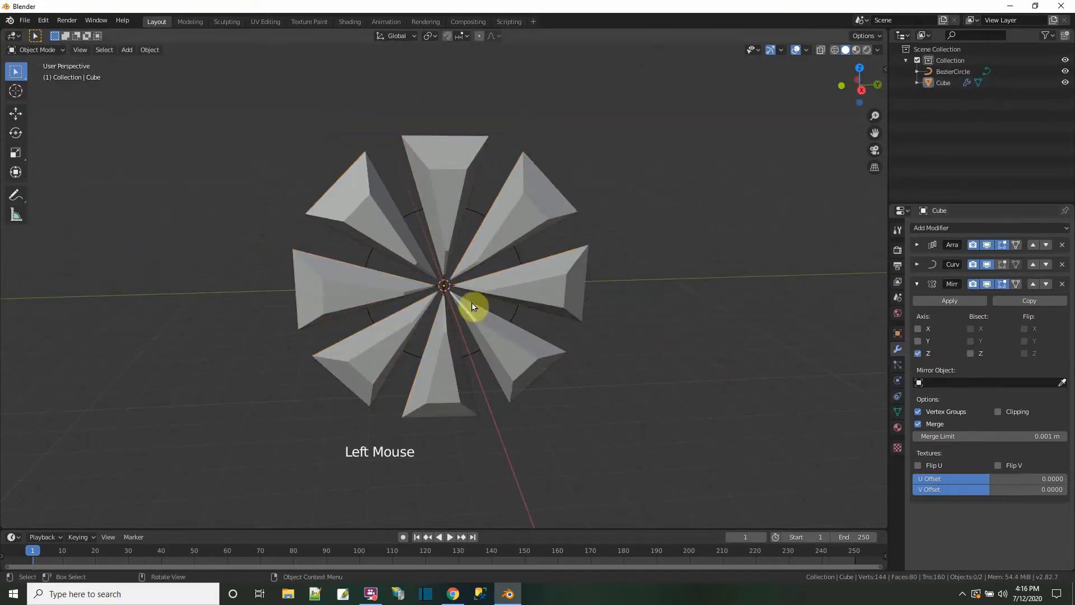
pyautogui.scroll(-2, 379, 281)
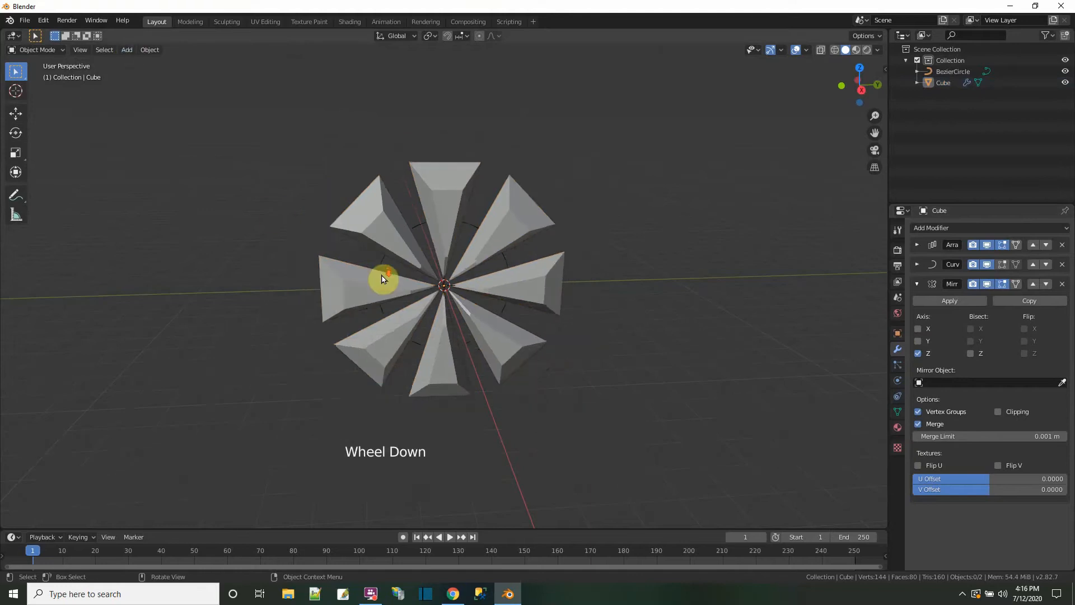
# Add a torus mesh at the wheel's centre, rotate it 90° around Y, and switch to the right orthographic view
pyautogui.click(127, 49)
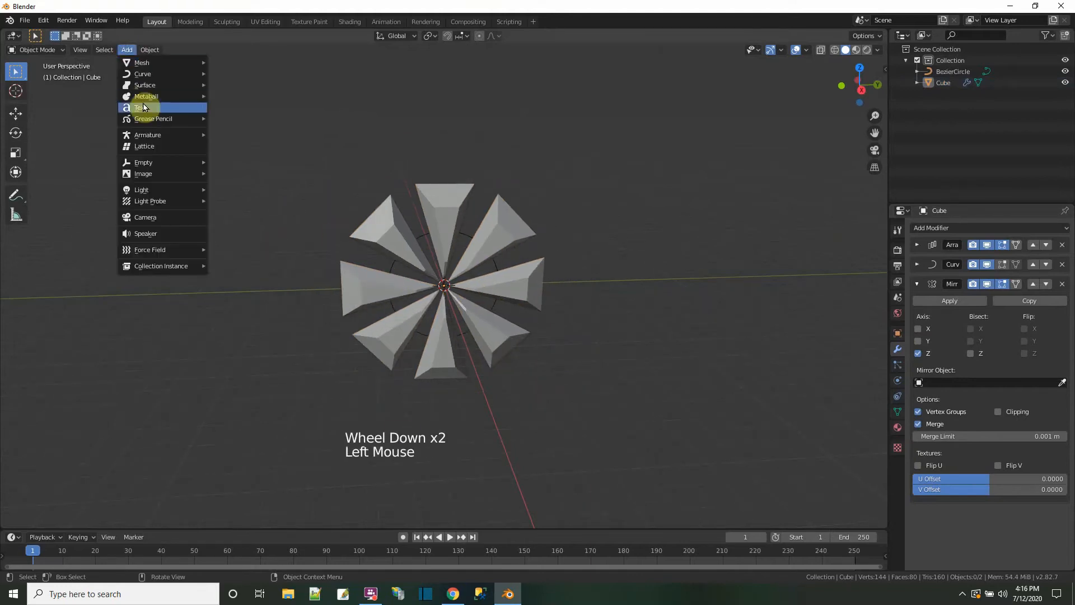
pyautogui.moveTo(151, 63)
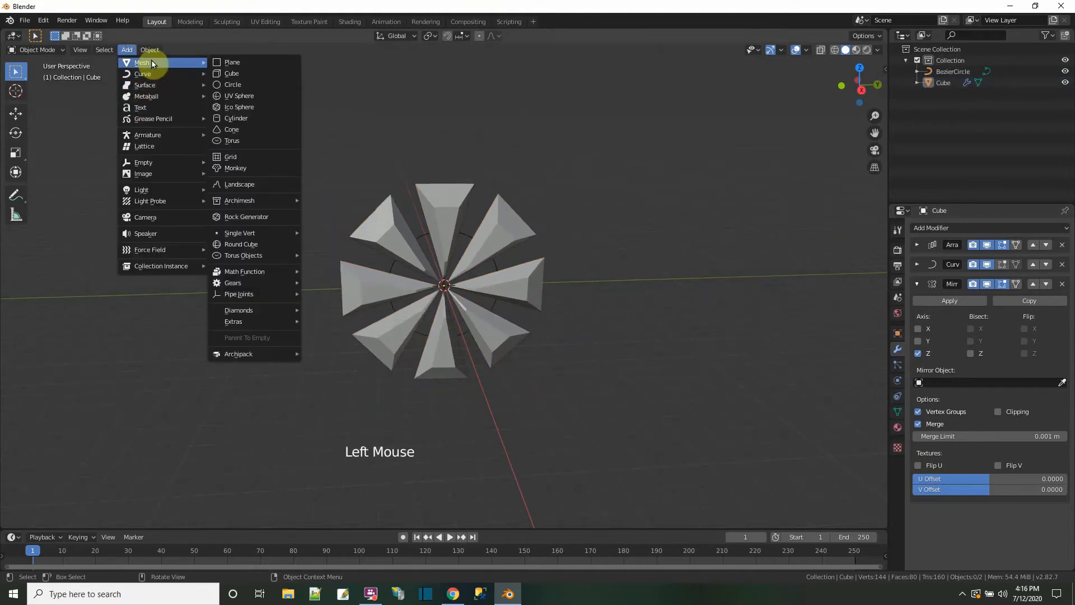
pyautogui.click(264, 142)
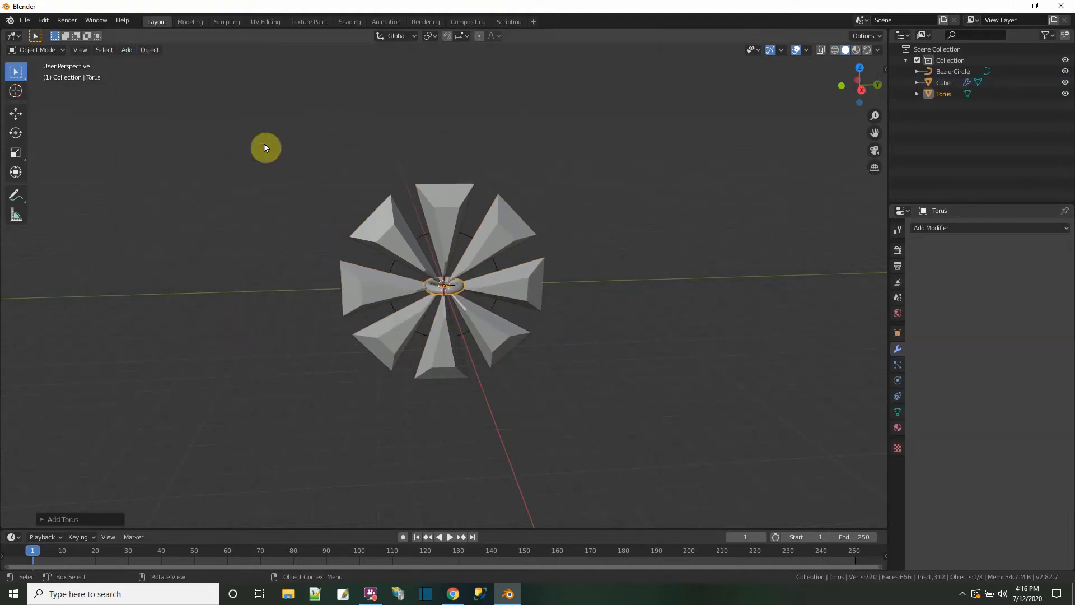
pyautogui.click(897, 332)
pyautogui.doubleClick(1024, 310)
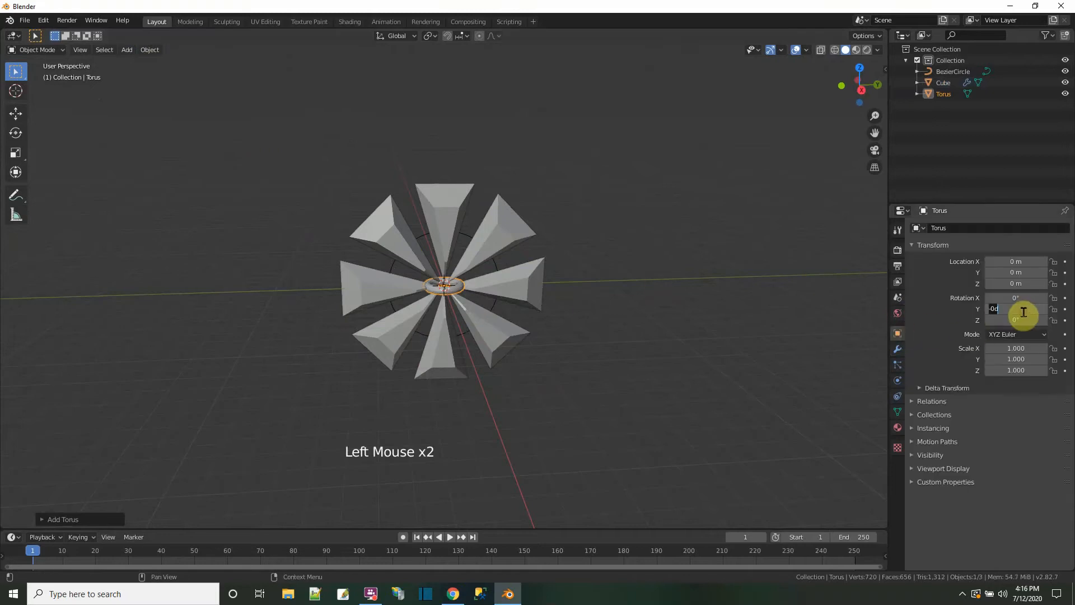
pyautogui.write('90')
pyautogui.press('Return')
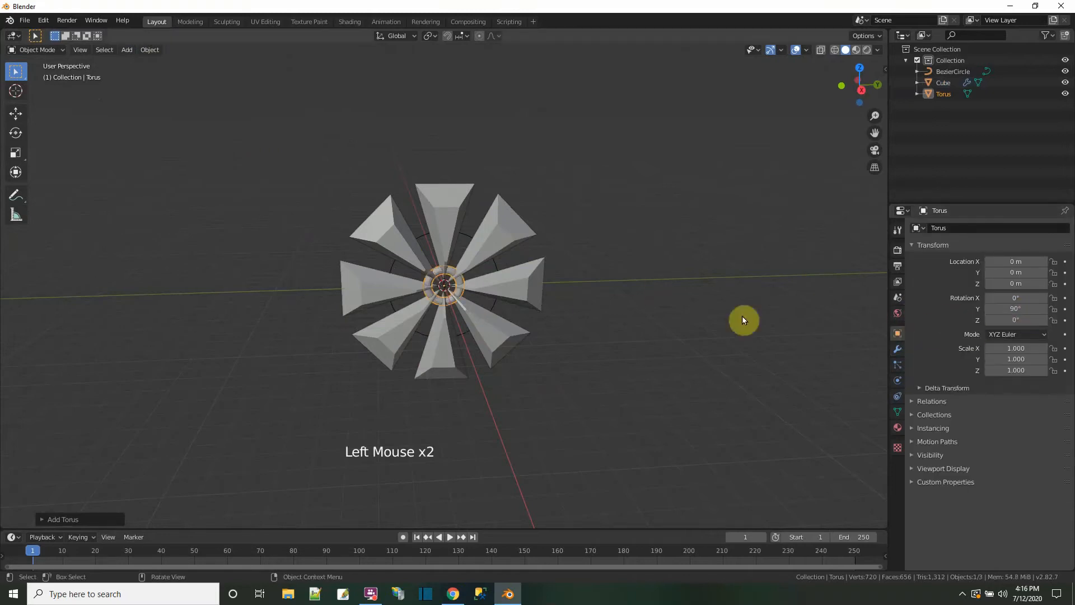
pyautogui.click(861, 90)
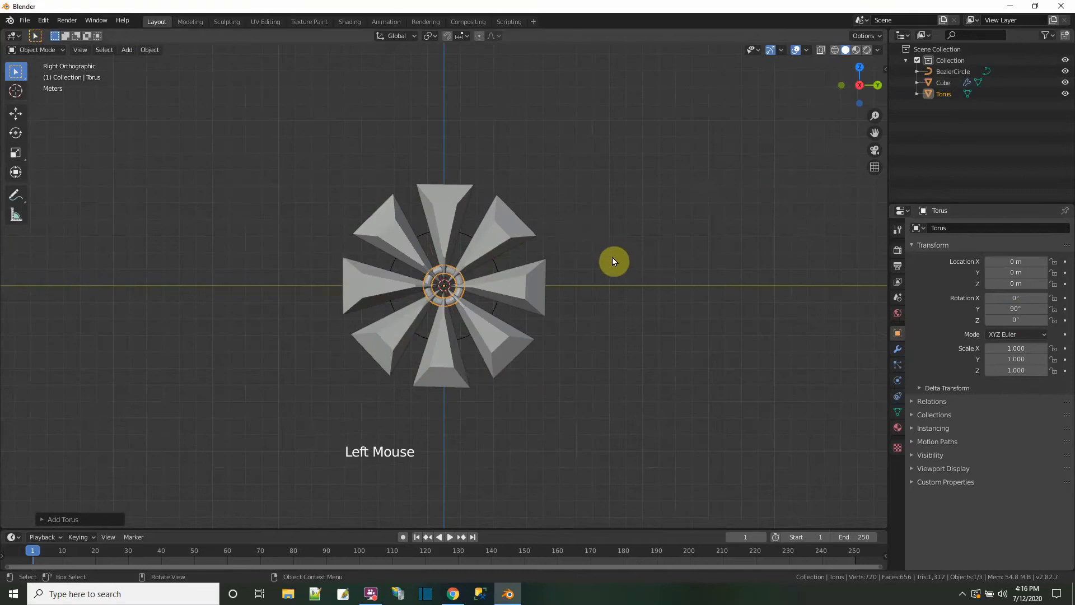
# Scale the torus up uniformly to about 7.459 so that it surrounds the spokes like a tire
pyautogui.press('s')
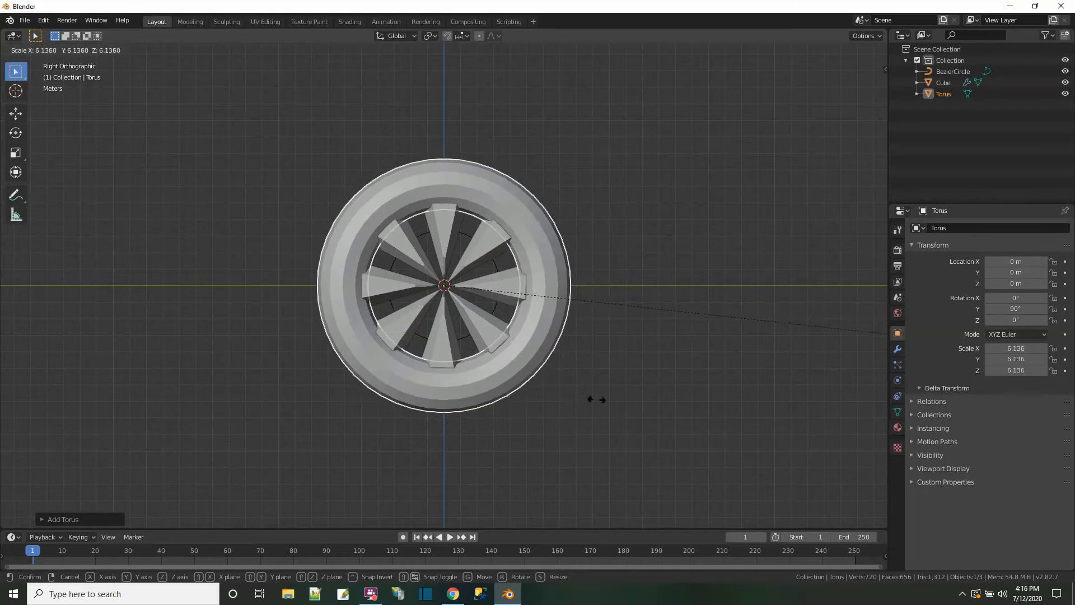
pyautogui.click(821, 403)
pyautogui.moveTo(653, 388); pyautogui.dragTo(700, 404, button='middle')
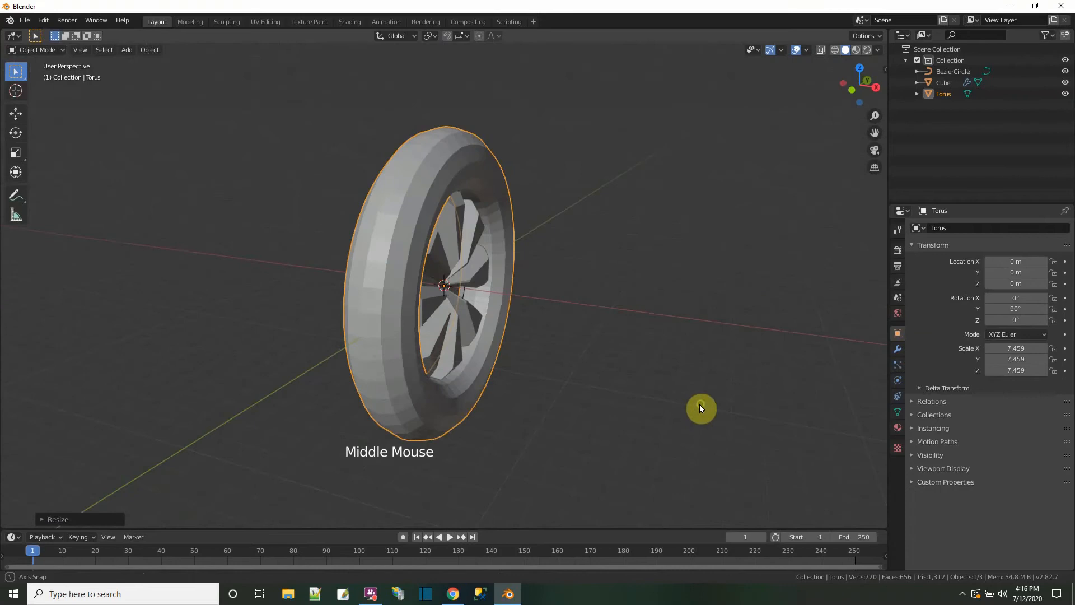
pyautogui.moveTo(549, 327); pyautogui.dragTo(537, 327, button='middle')
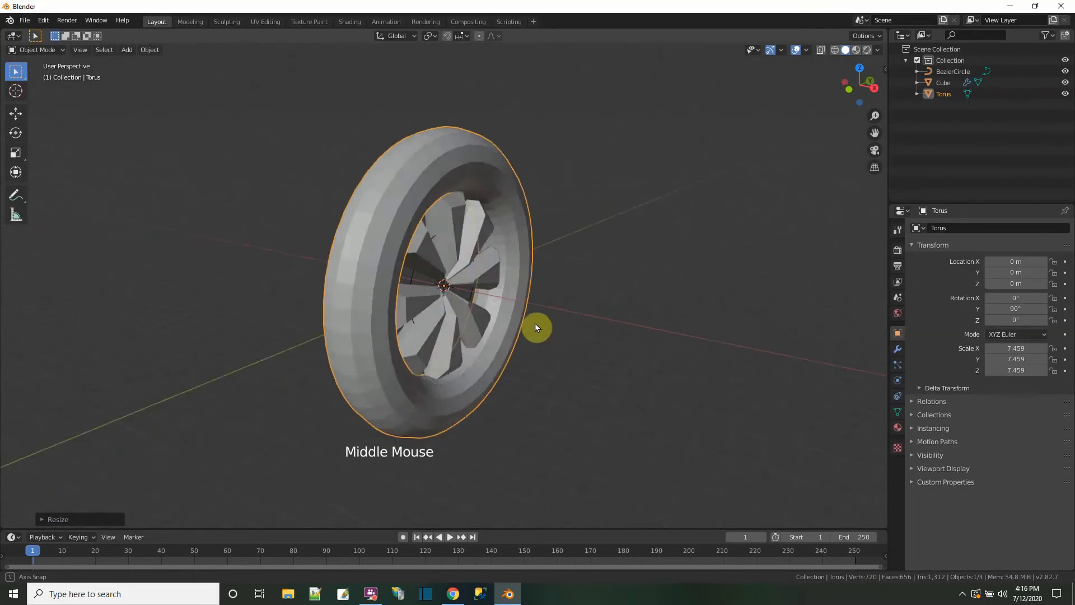
# Widen the torus along the global X axis, working in the front orthographic view
pyautogui.click(849, 89)
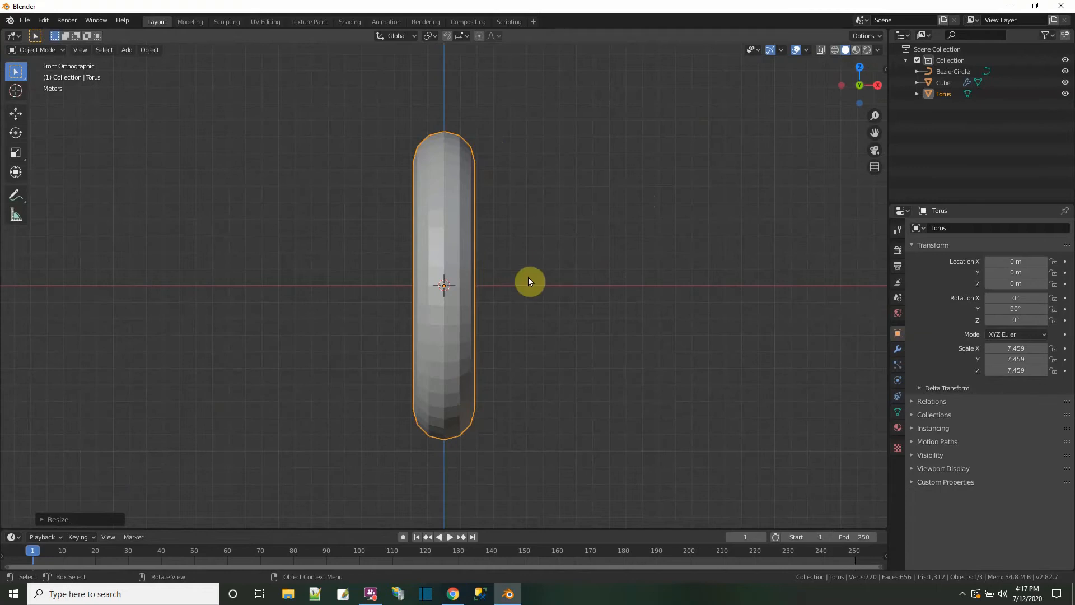
pyautogui.press('s')
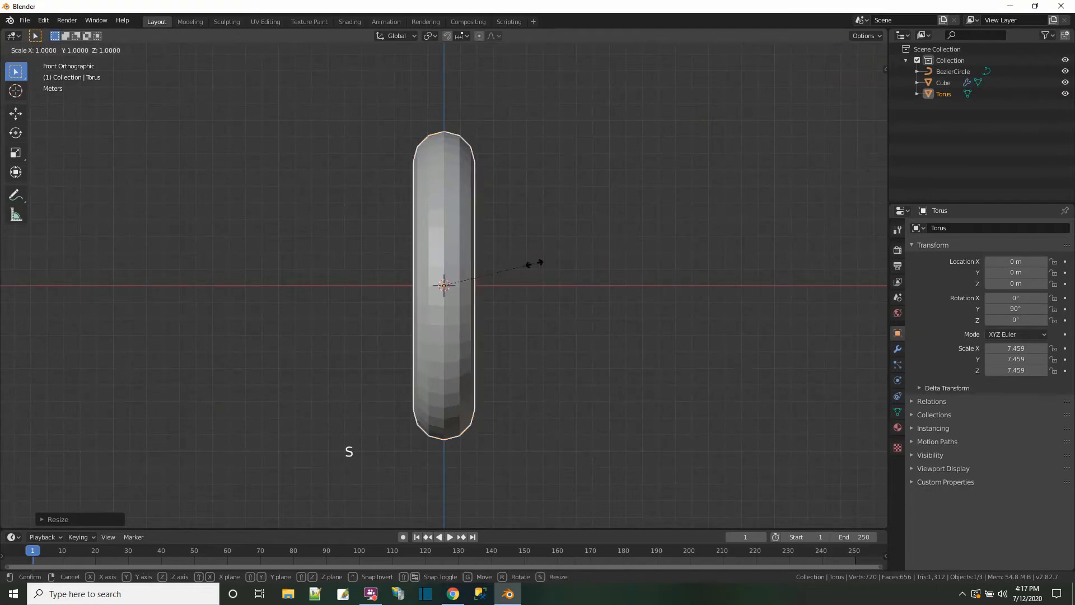
pyautogui.press('x')
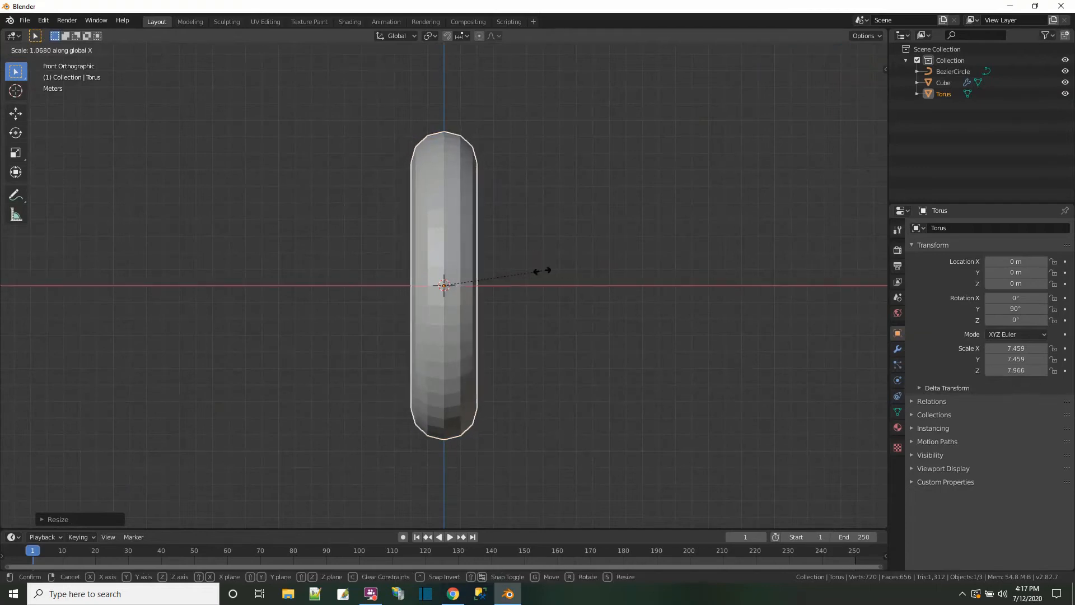
pyautogui.click(597, 281)
pyautogui.moveTo(597, 284); pyautogui.dragTo(549, 348, button='middle')
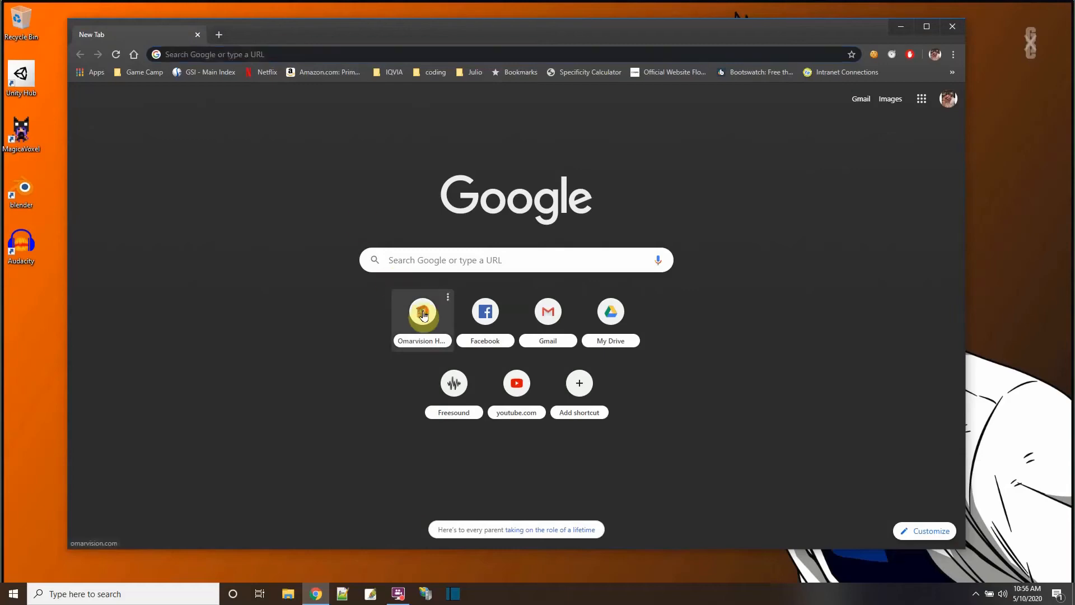
# Switch to Chrome, open the tutorials page of omarvision.com, search it for "voxel" and look through the matching tutorials
pyautogui.click(424, 314)
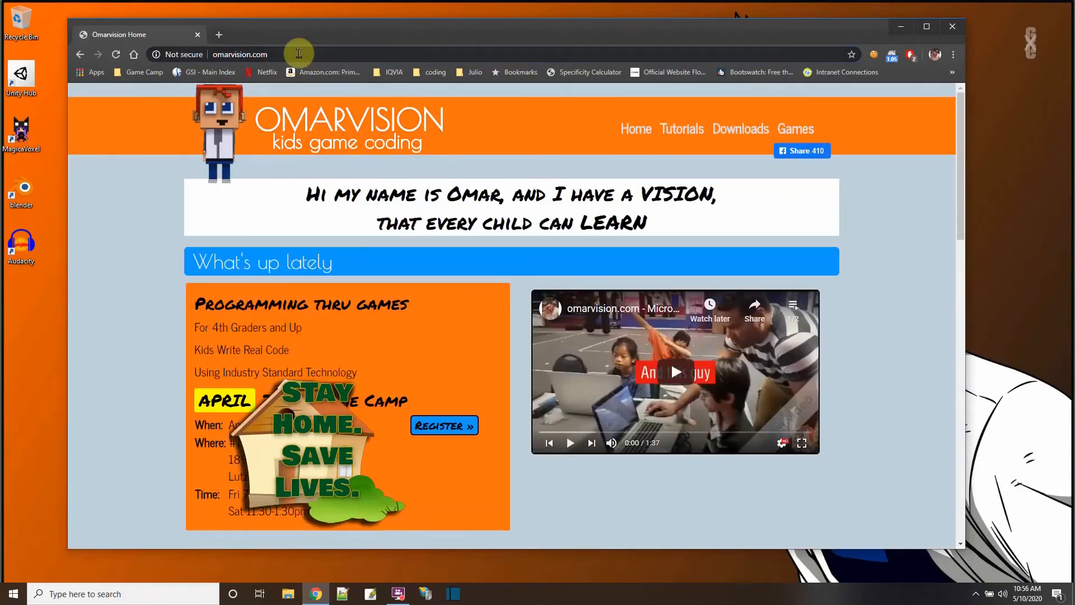
pyautogui.click(672, 131)
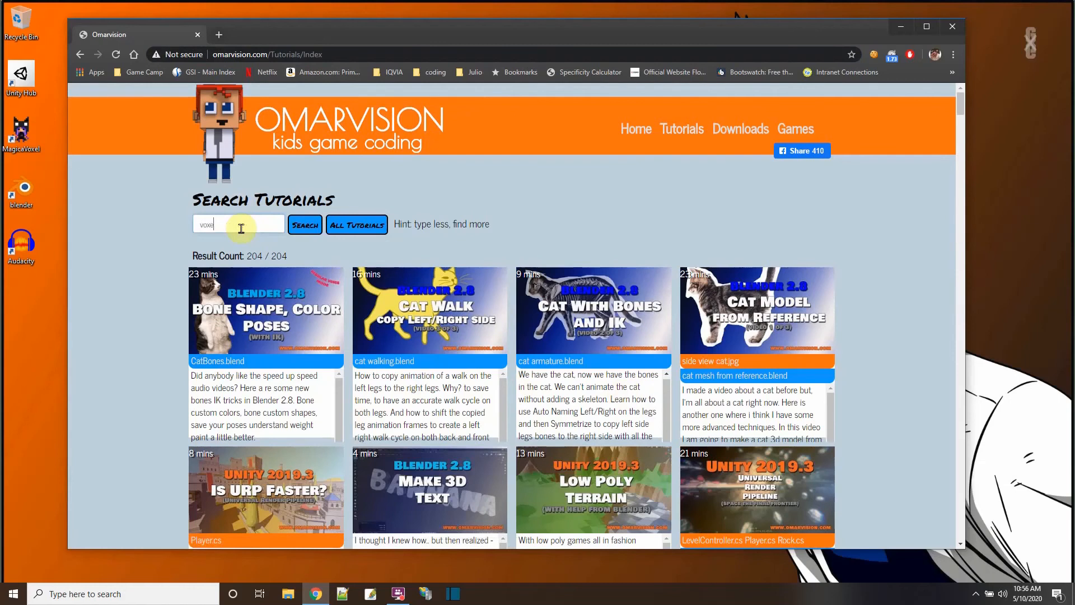
pyautogui.click(304, 224)
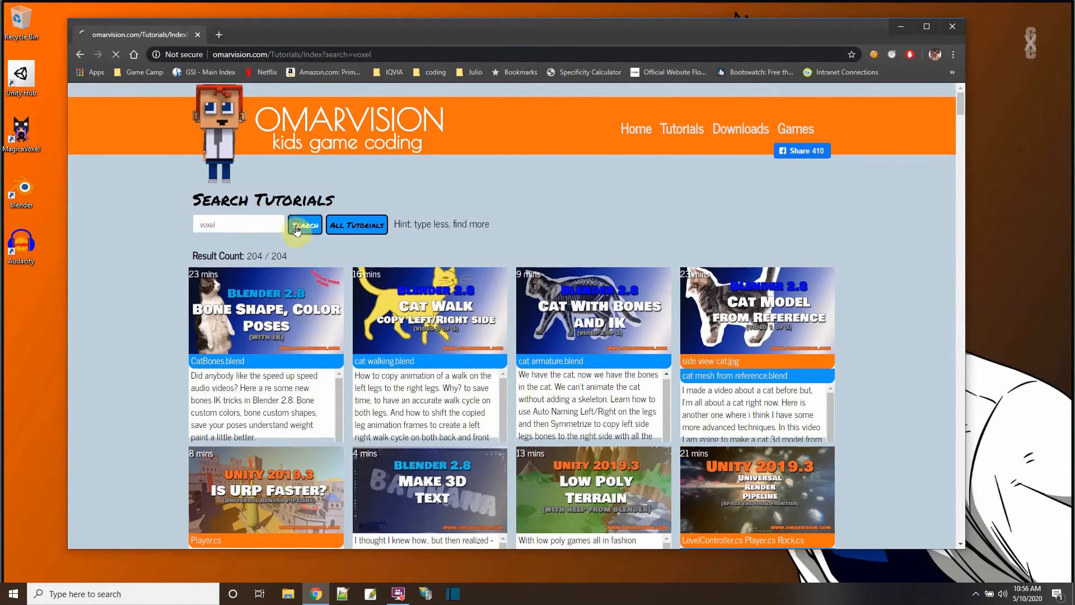
pyautogui.scroll(-1, 376, 385)
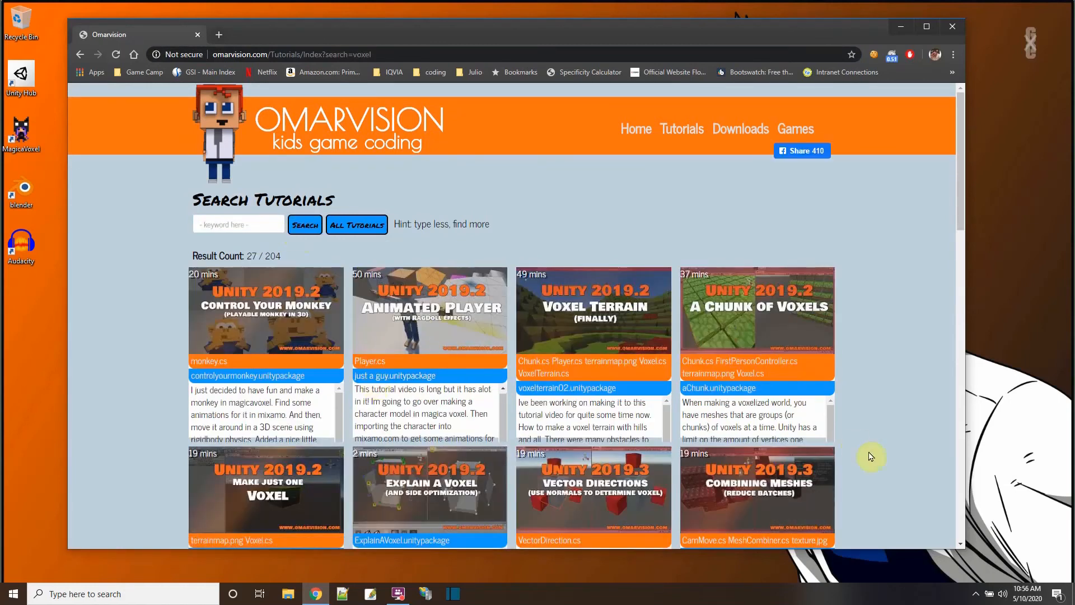
pyautogui.scroll(-9, 870, 457)
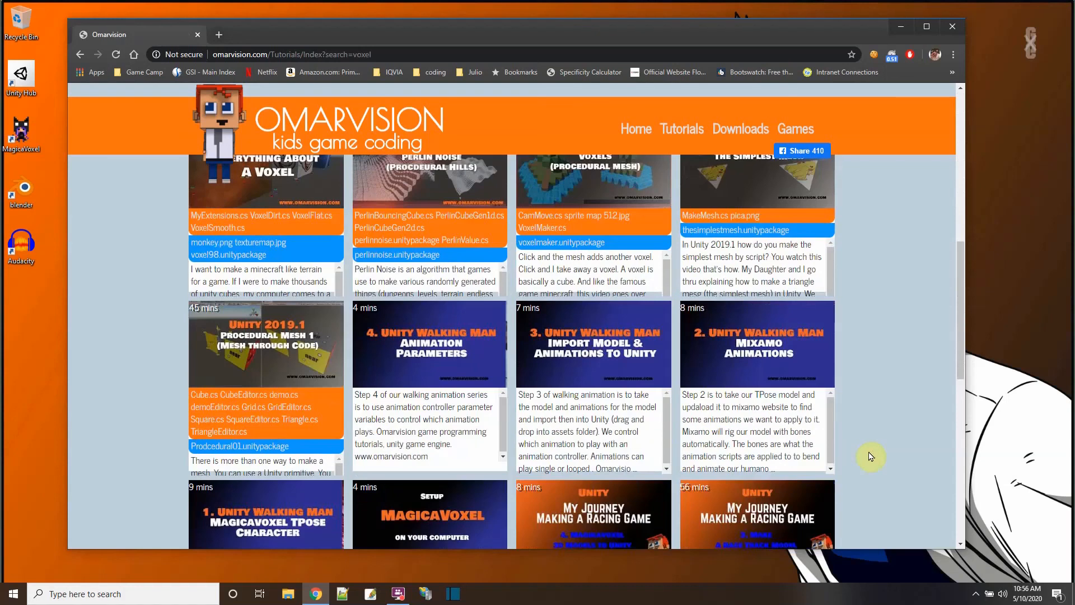